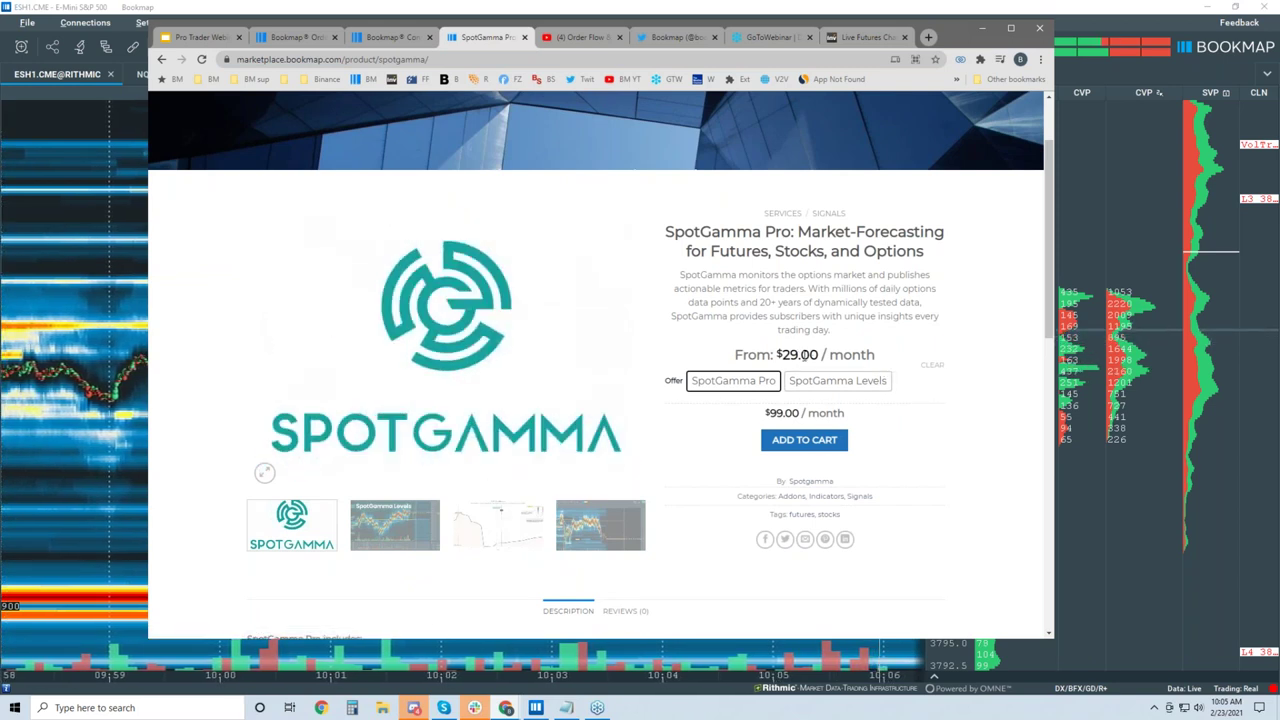
Step: Compare the monthly prices of the SpotGamma Levels and SpotGamma Pro offers on the marketplace product page
left_click(830, 387)
double_click(785, 413)
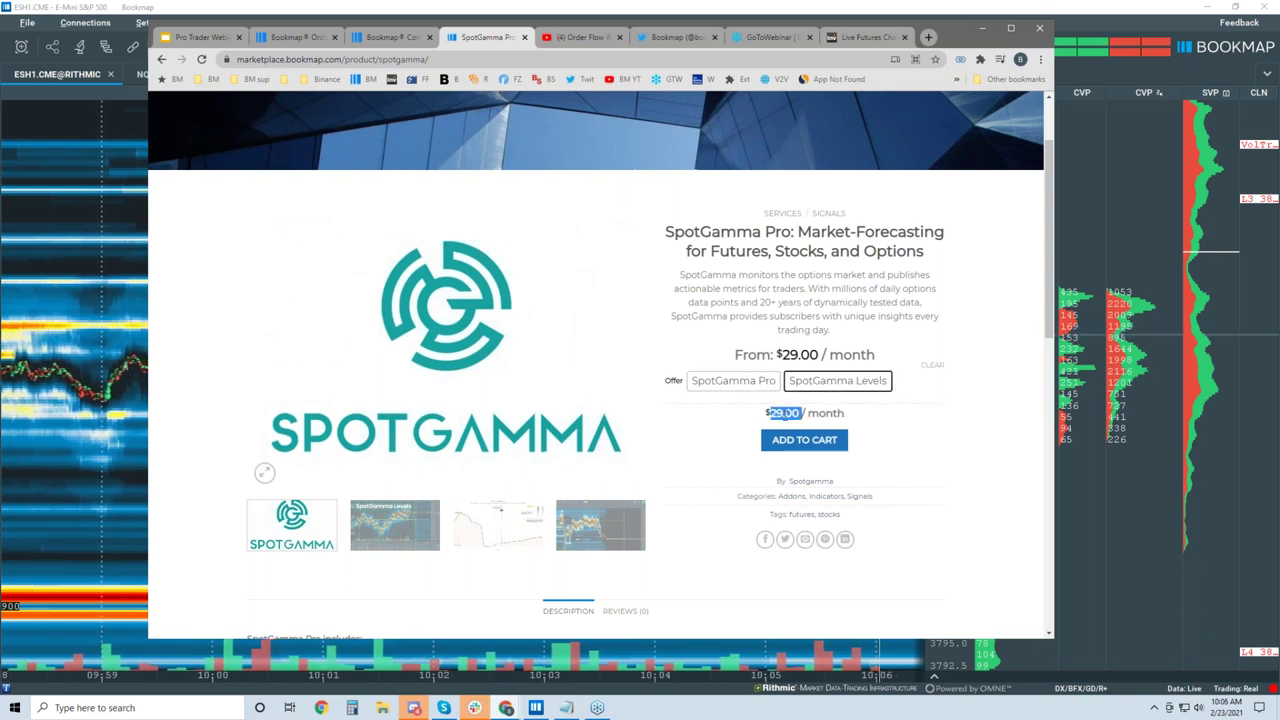
left_click(733, 380)
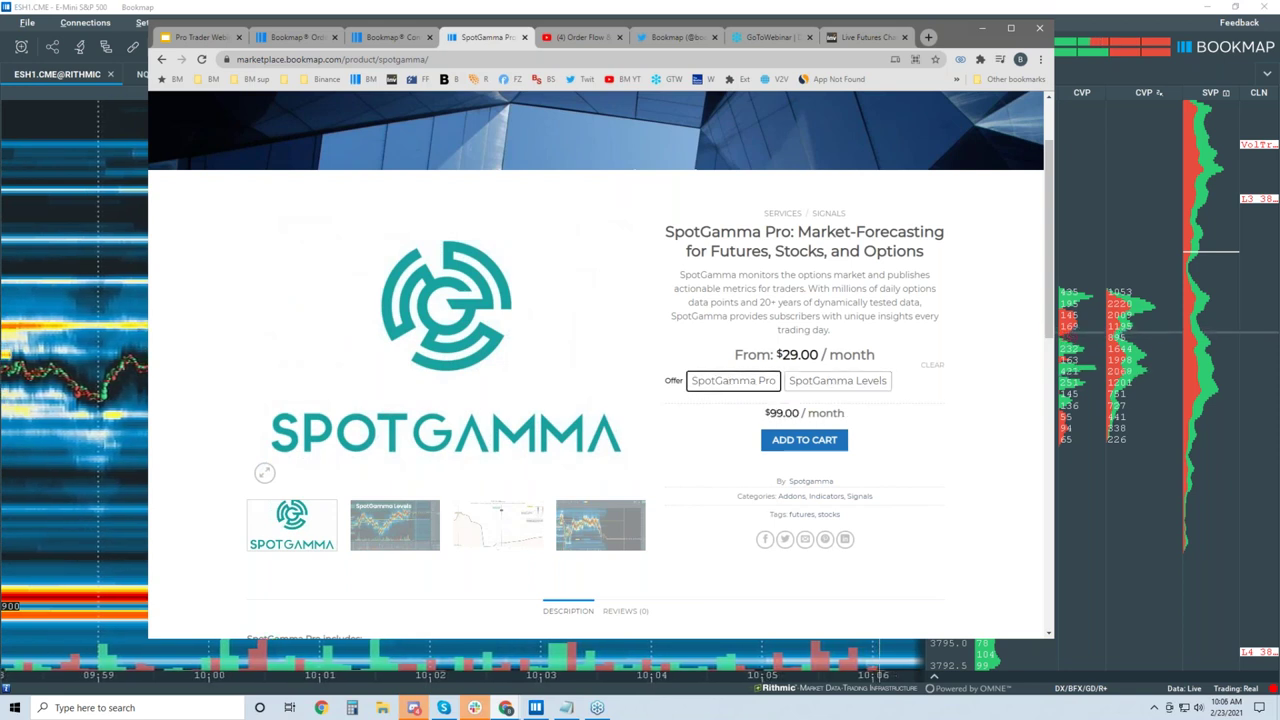
left_click(931, 430)
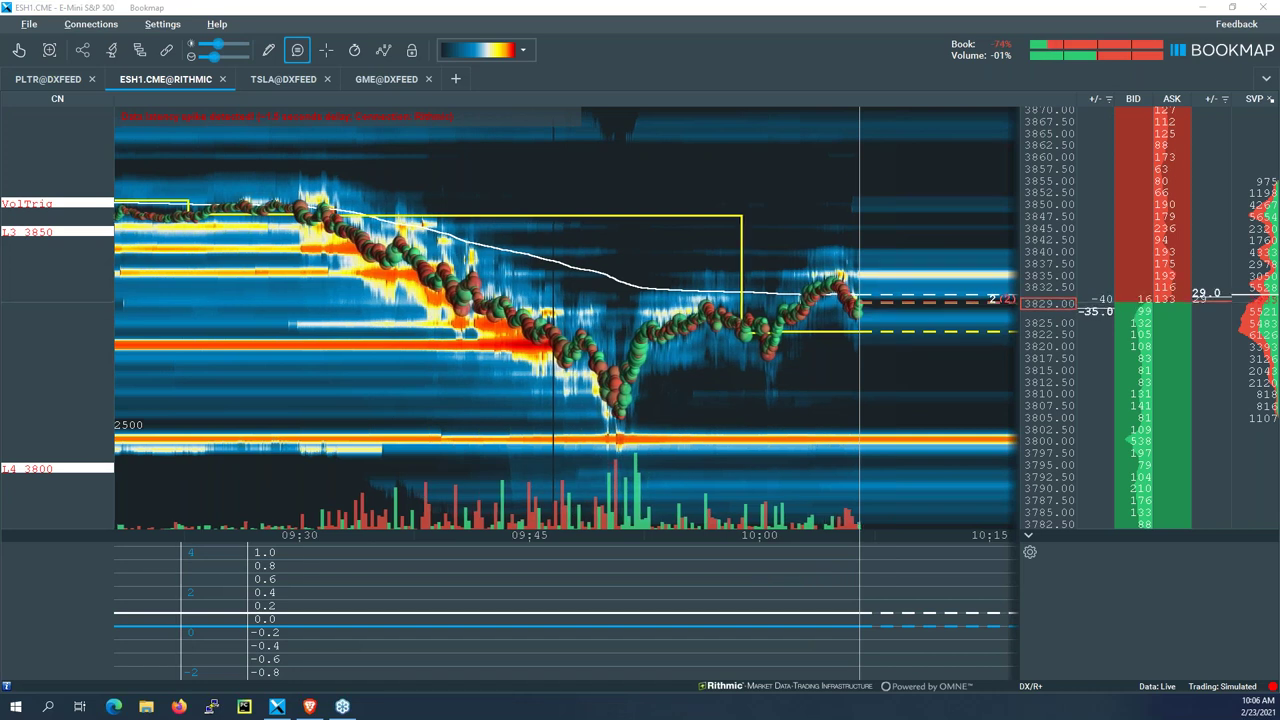
Step: Widen the price range of the ESH1 heatmap to cover the SpotGamma levels from L4 3800 up to Combo L5 3910
mouse_move(400, 315)
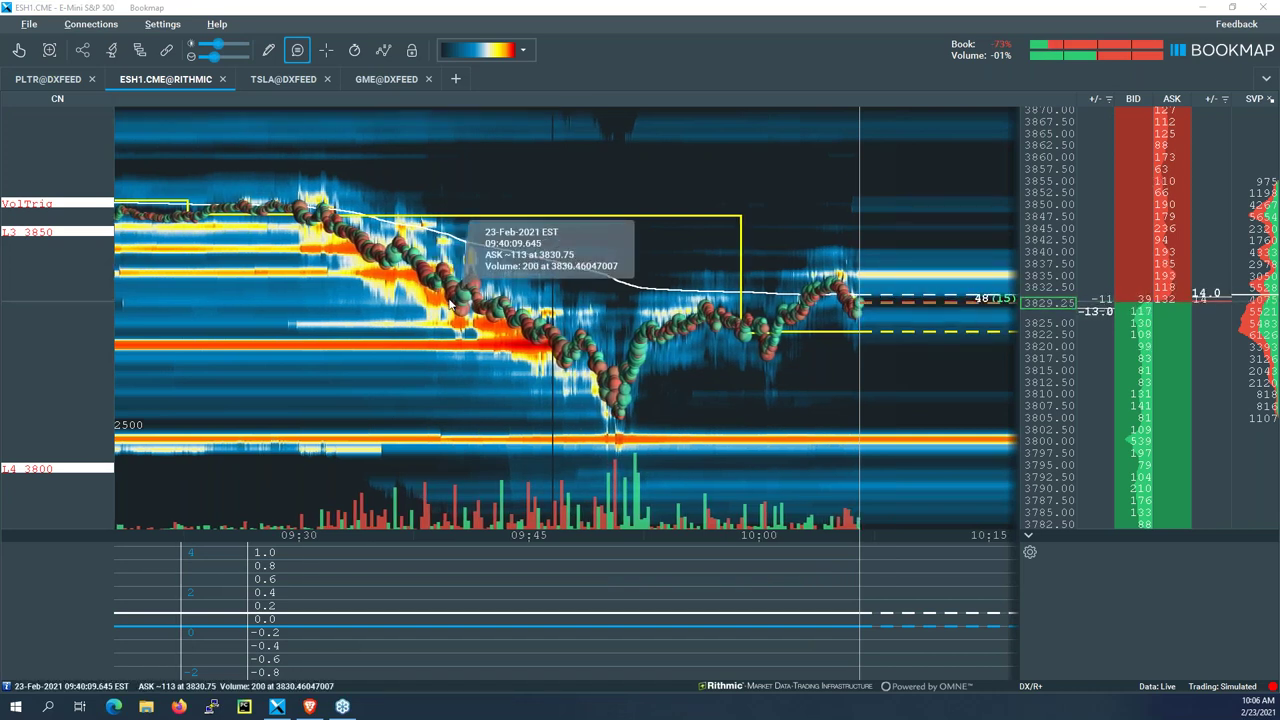
mouse_move(267, 455)
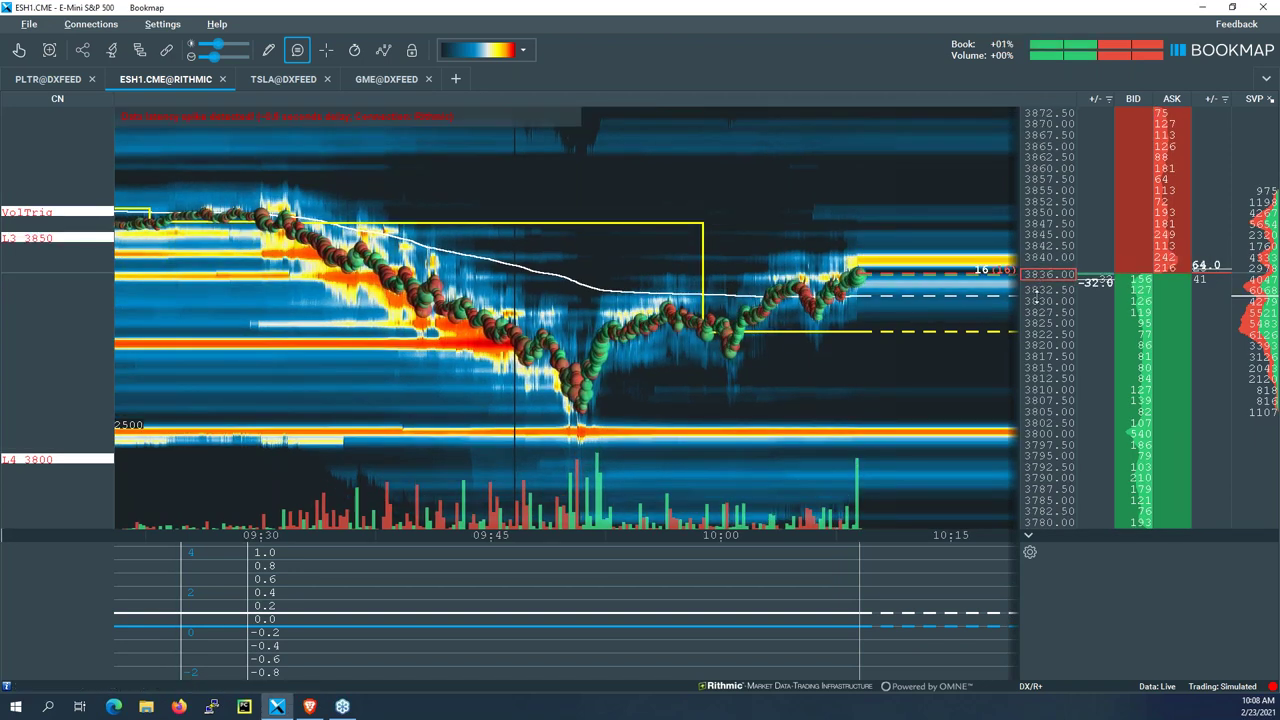
scroll(1040, 297, "down", 3)
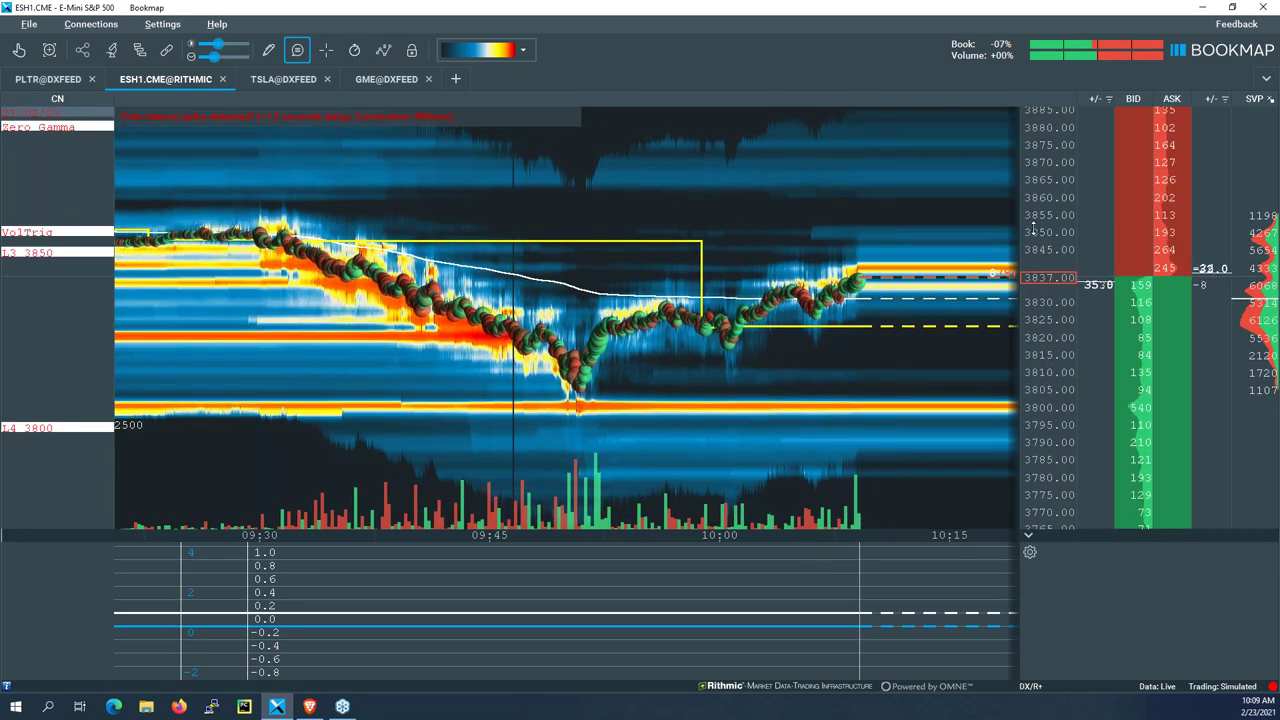
scroll(1034, 229, "down", 1)
scroll(1032, 240, "down", 1)
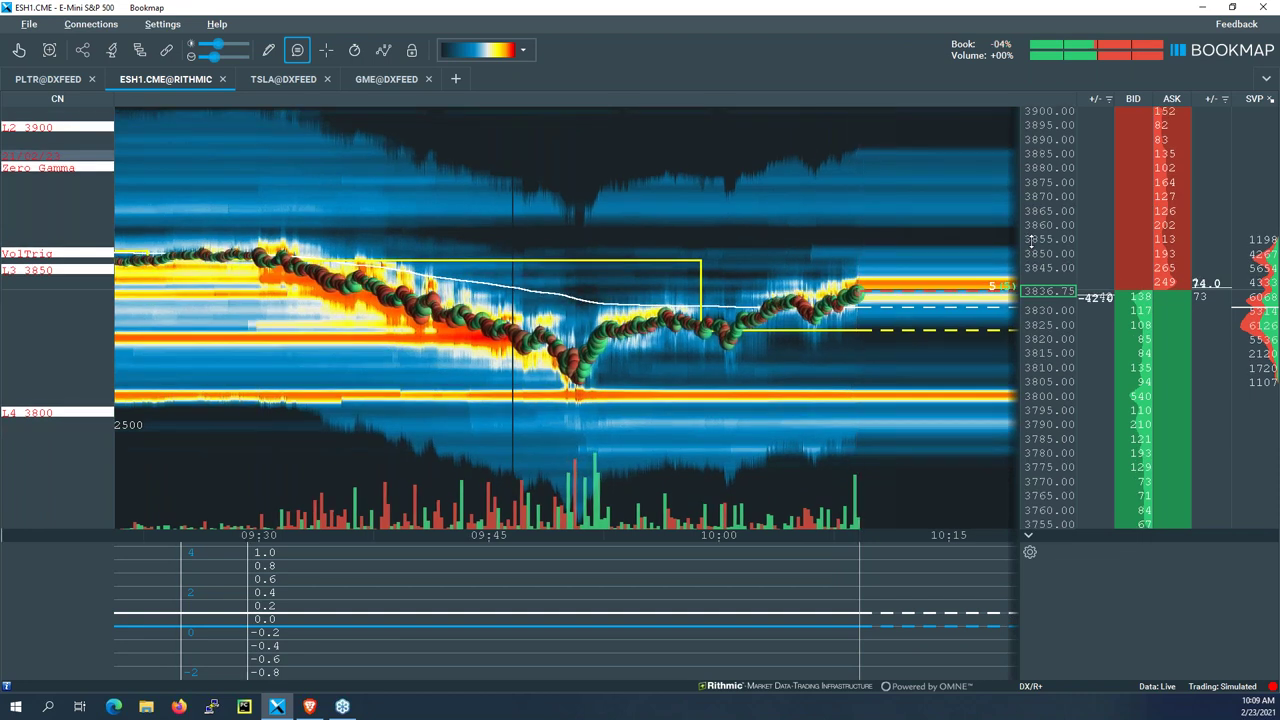
scroll(1032, 240, "down", 1)
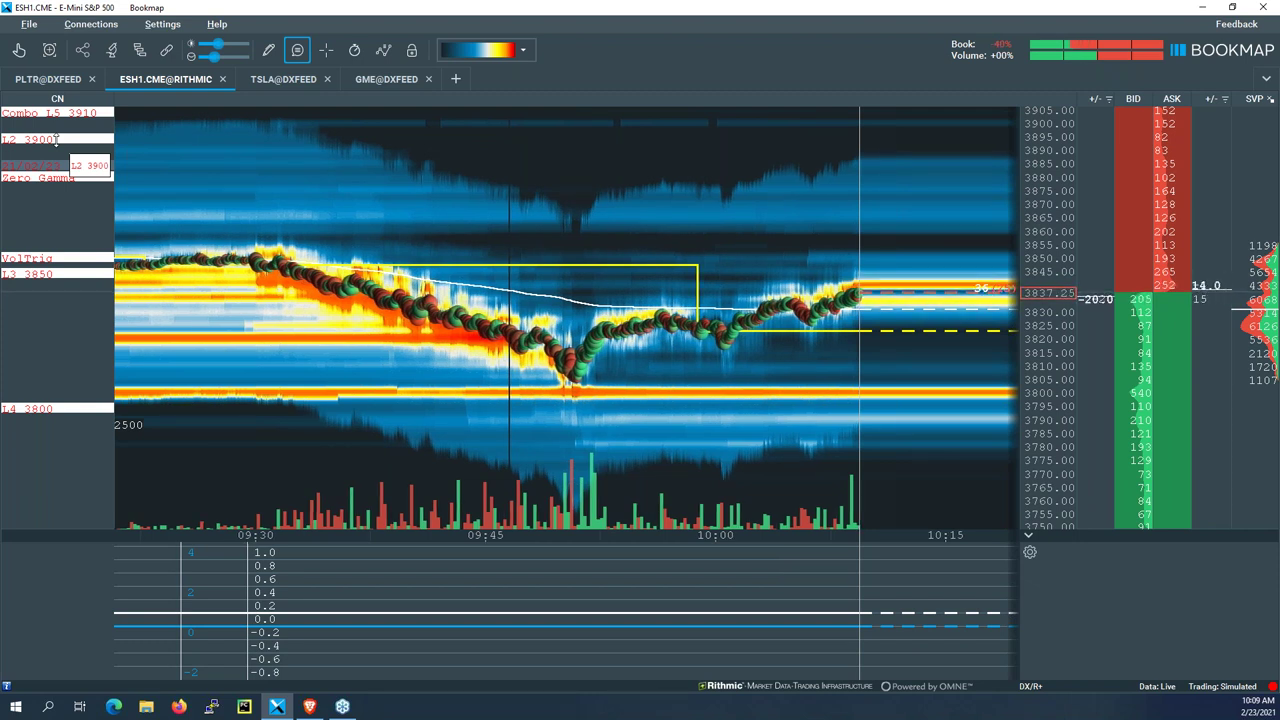
Step: Switch to the Brave browser and open spotgamma.com/charts-members-only/ in a new tab to view the SPX Absolute Gamma Levels chart
left_click(305, 707)
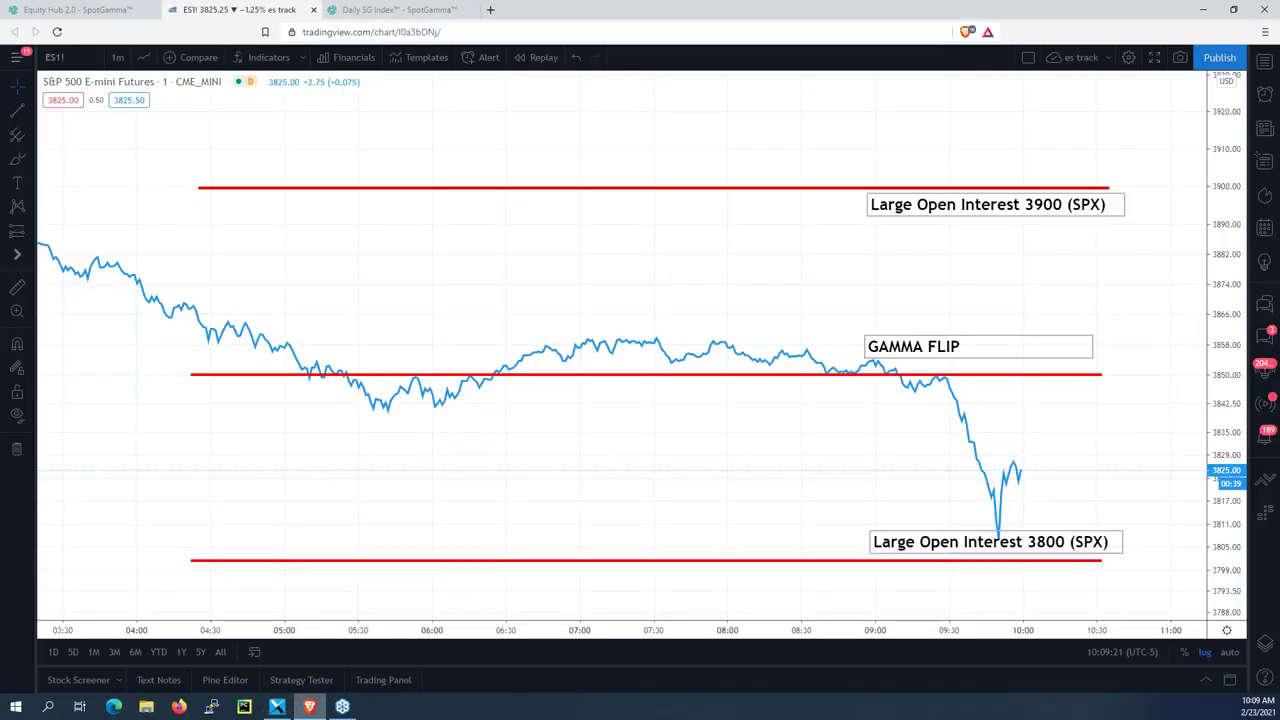
left_click(492, 11)
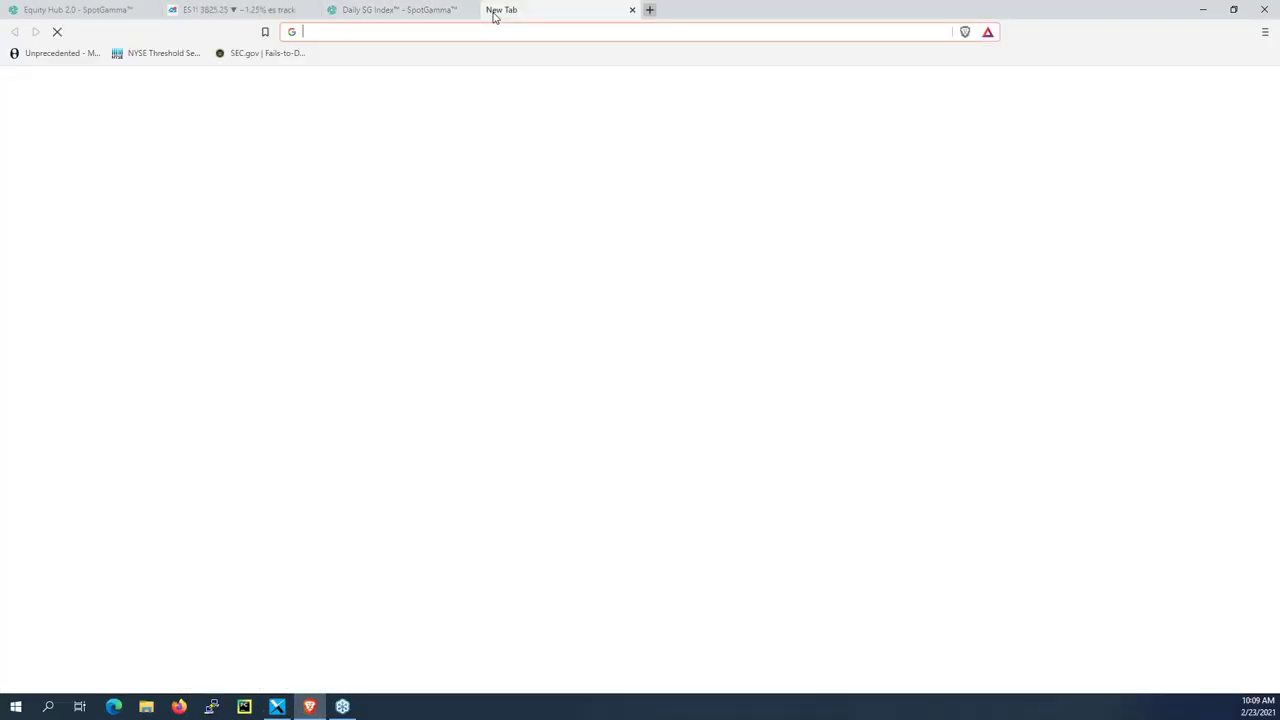
type("spotgamma.com/c")
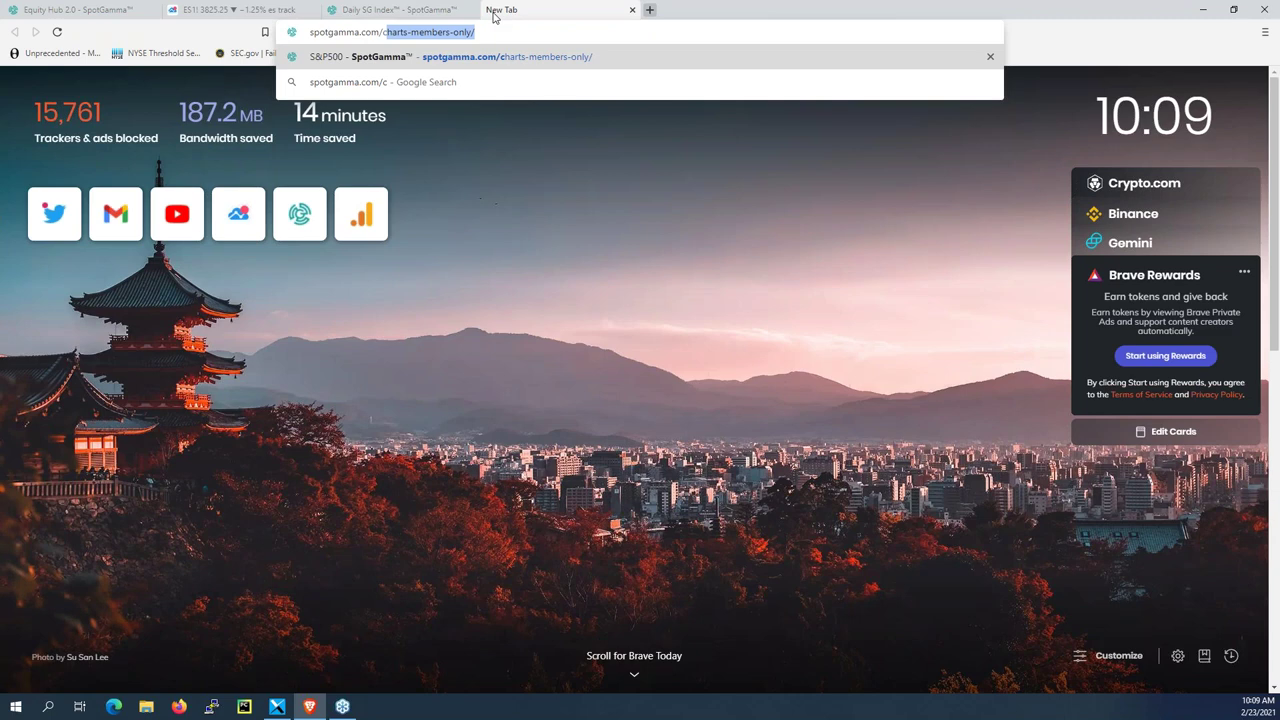
key("Return")
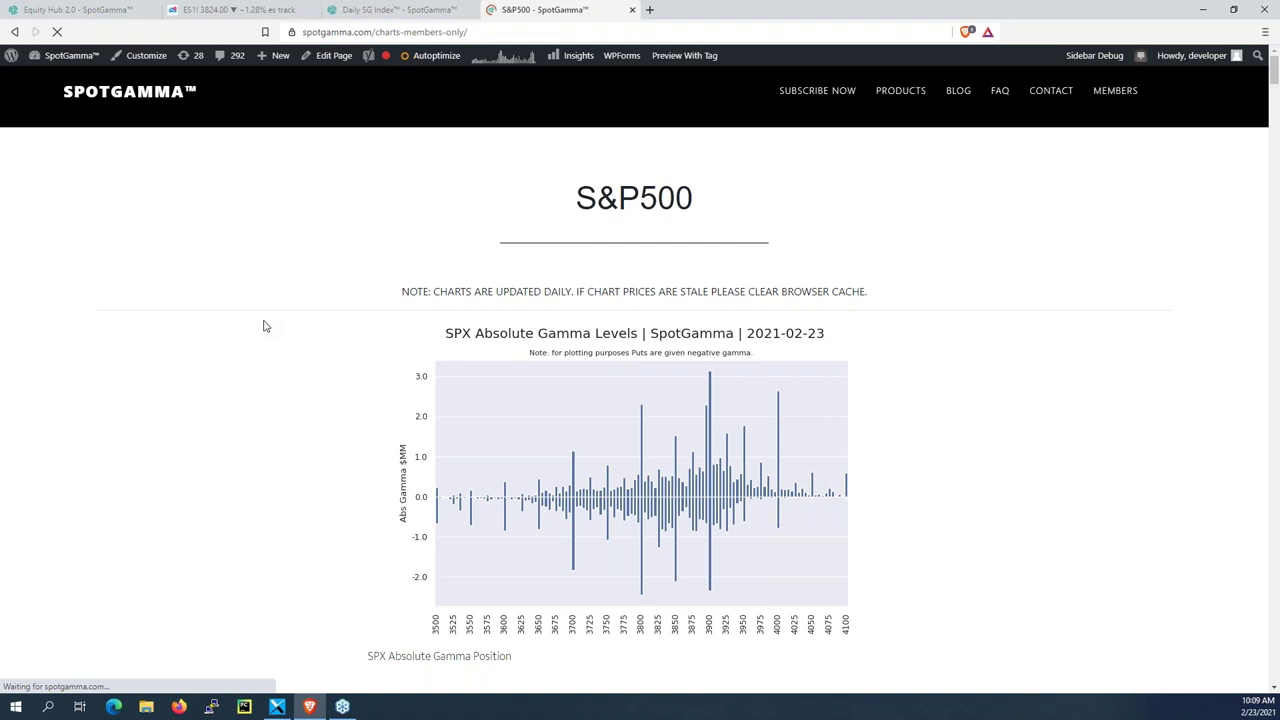
scroll(265, 326, "down", 2)
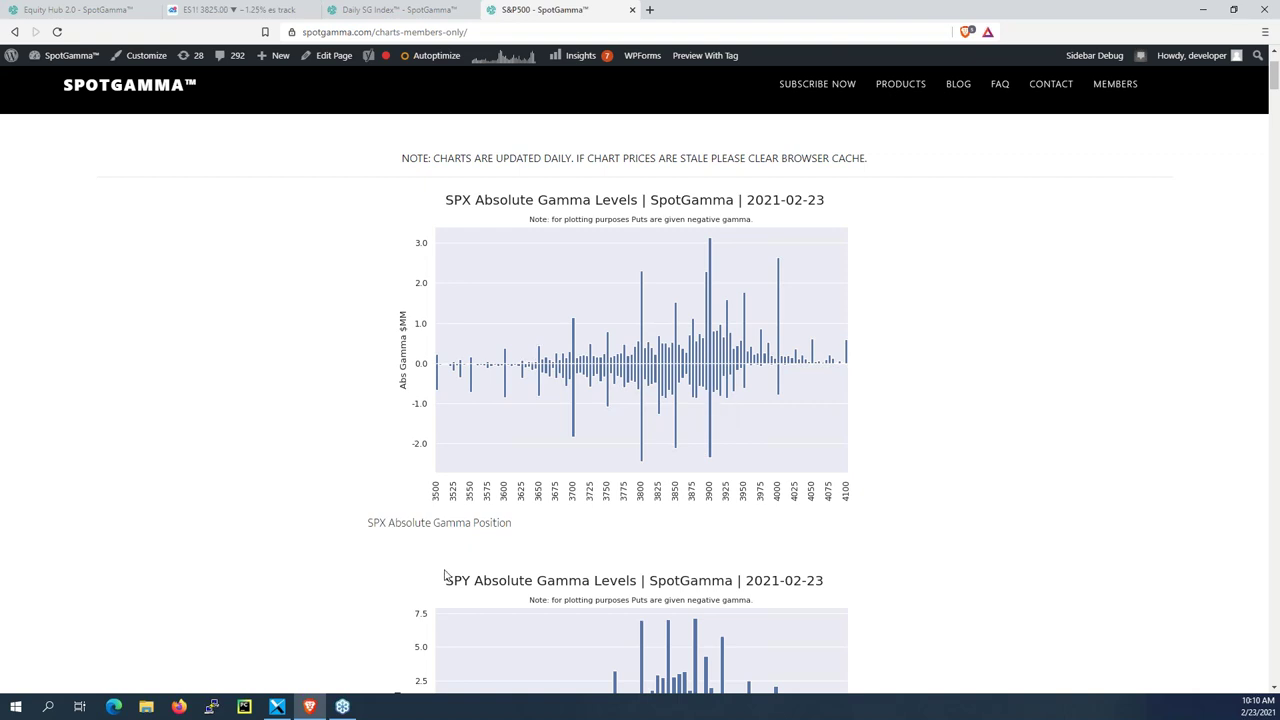
Step: Compare the price levels on Bookmap's ESH1 heatmap with the SPX Absolute Gamma Levels chart in Brave
left_click(277, 706)
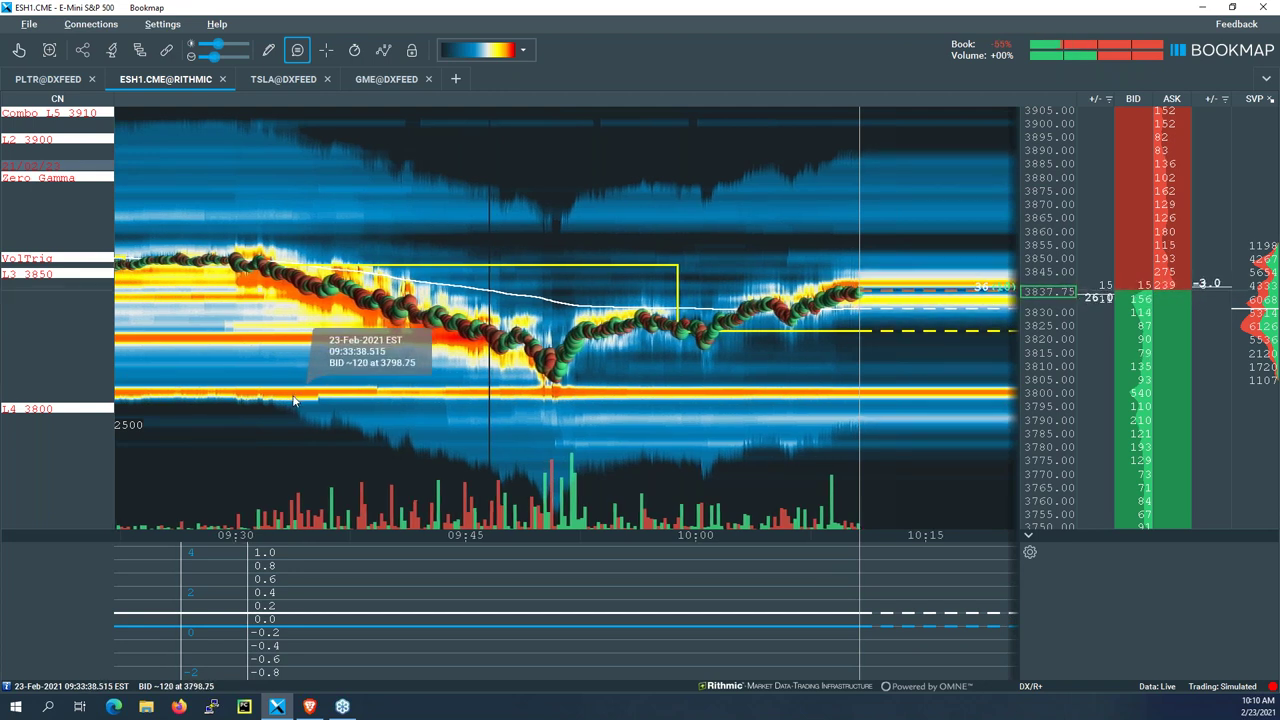
mouse_move(305, 707)
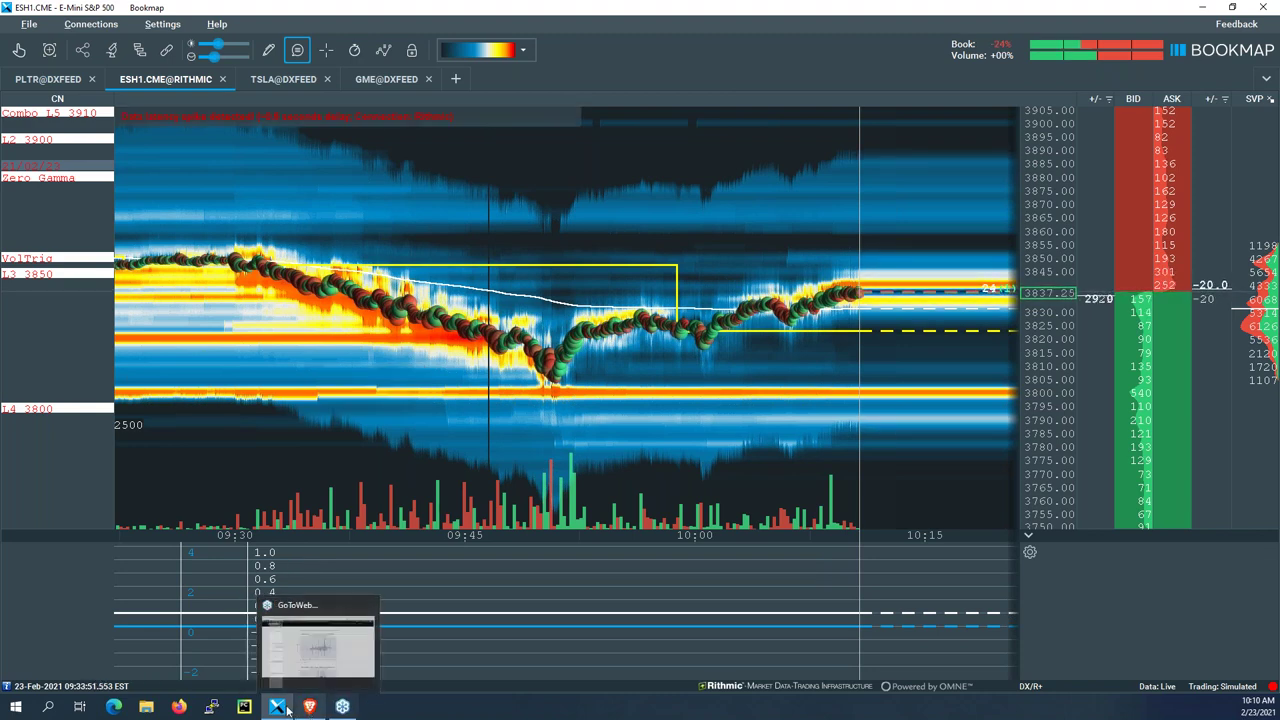
left_click(309, 707)
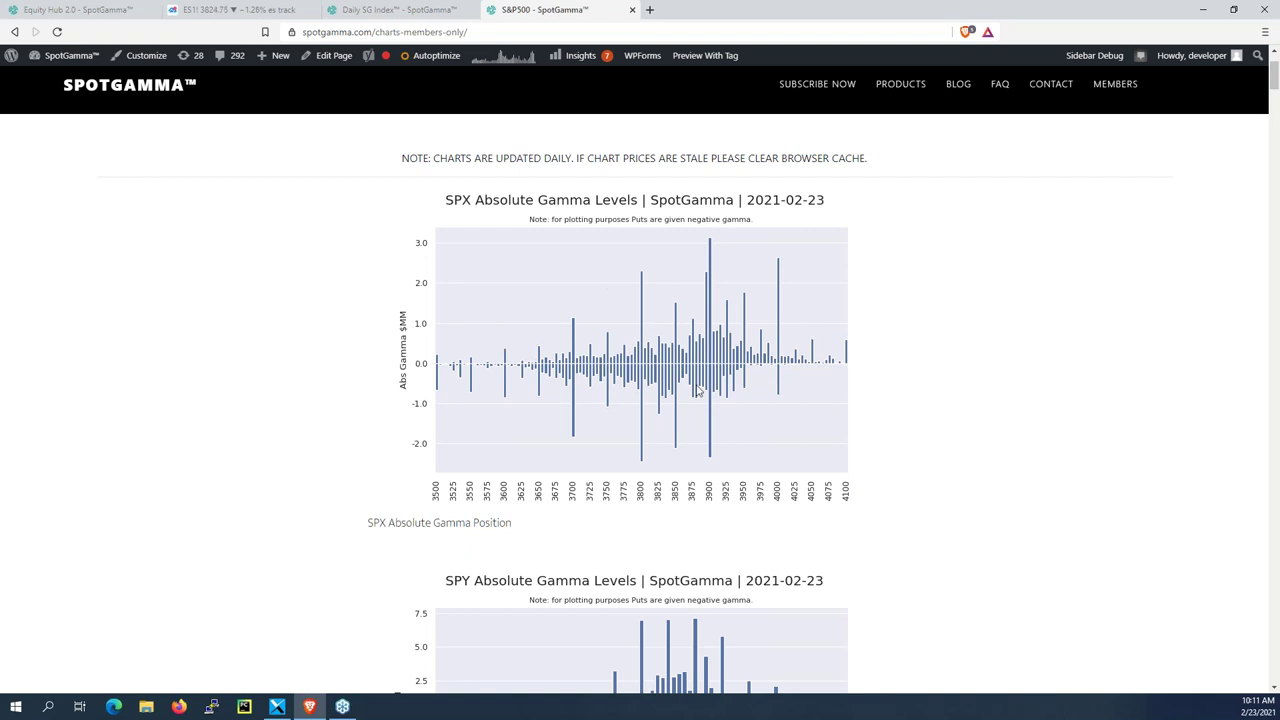
Step: Review the ES1! chart on TradingView over one month and five days, with the open interest and GAMMA FLIP labels in full view
left_click(107, 8)
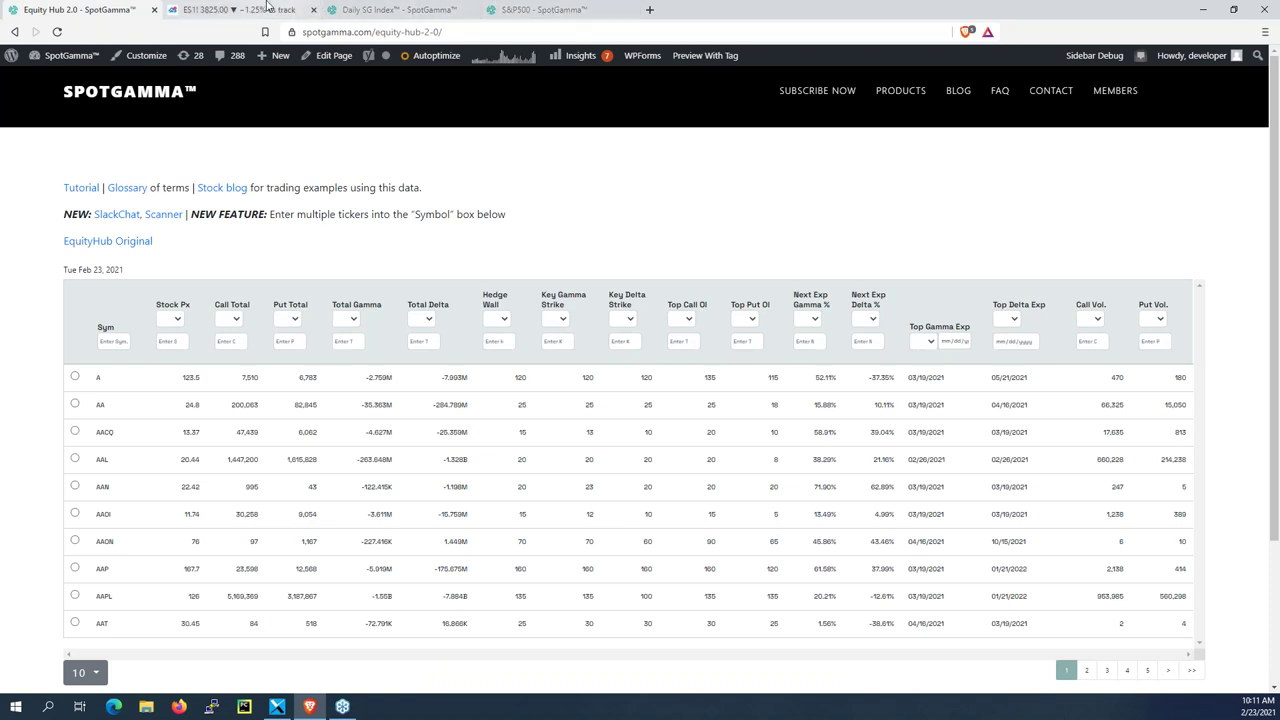
left_click(240, 9)
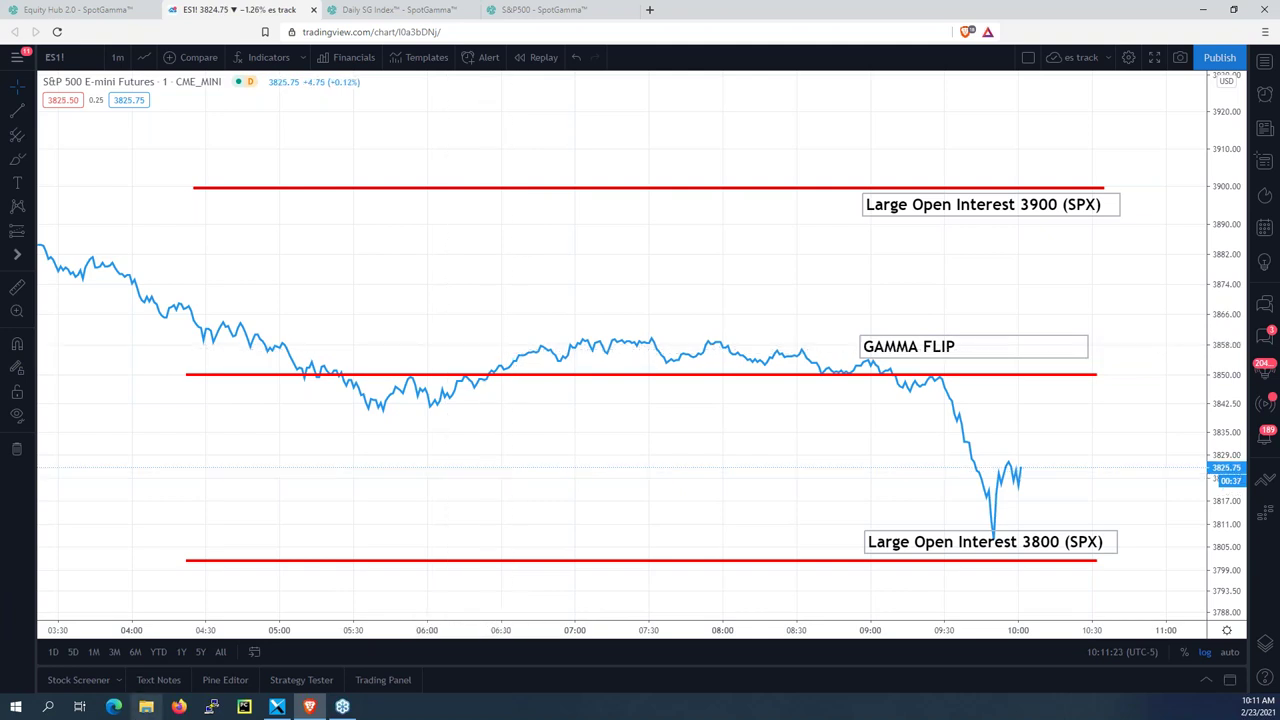
left_click(94, 652)
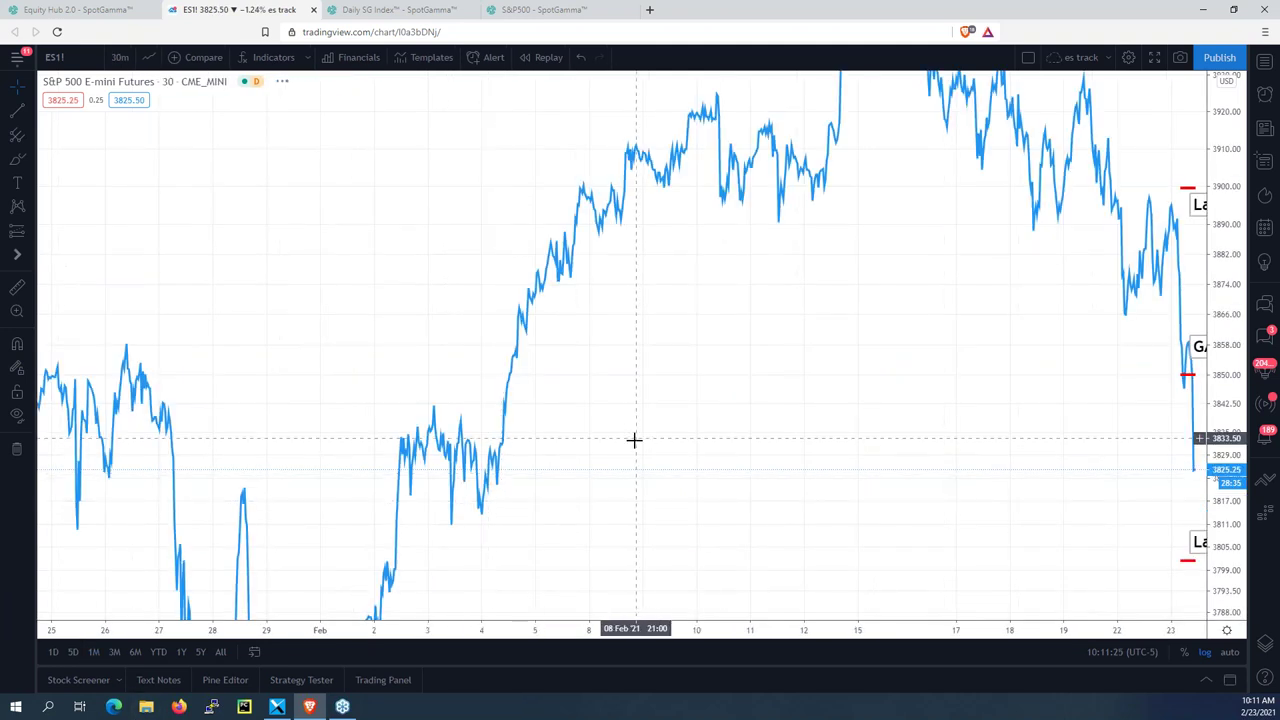
left_click_drag(1207, 185, 1214, 262)
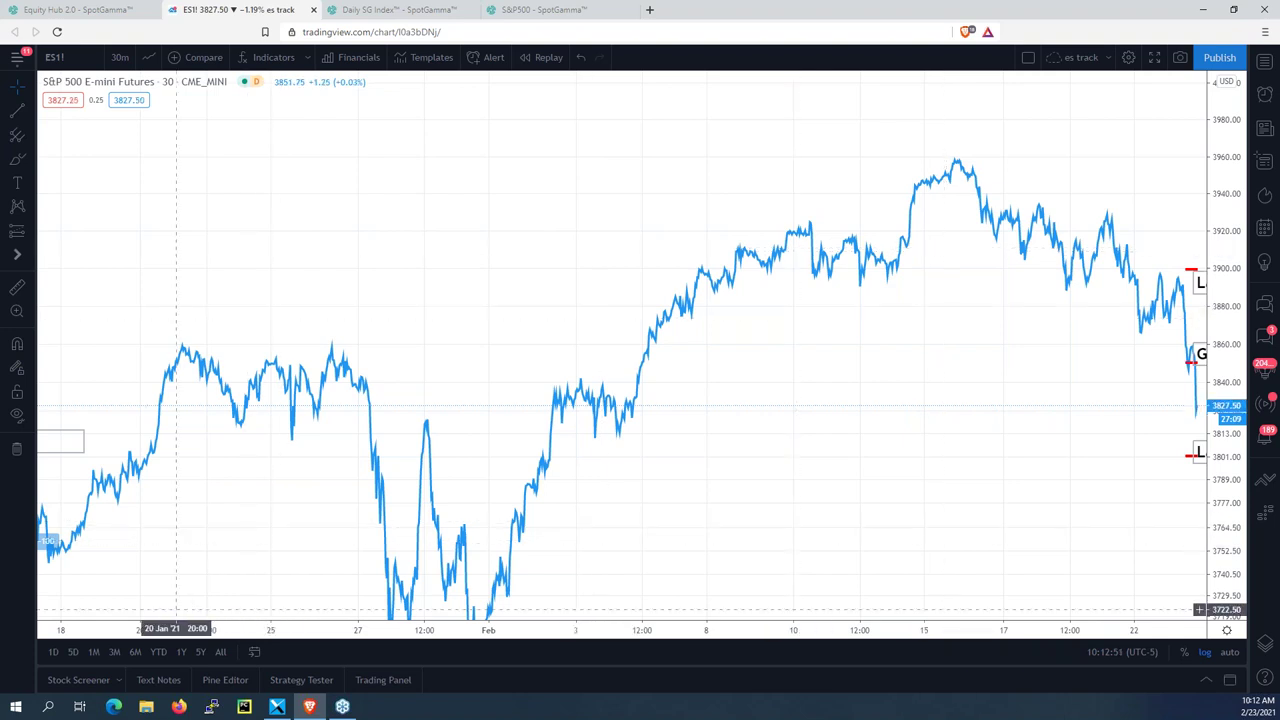
left_click(68, 655)
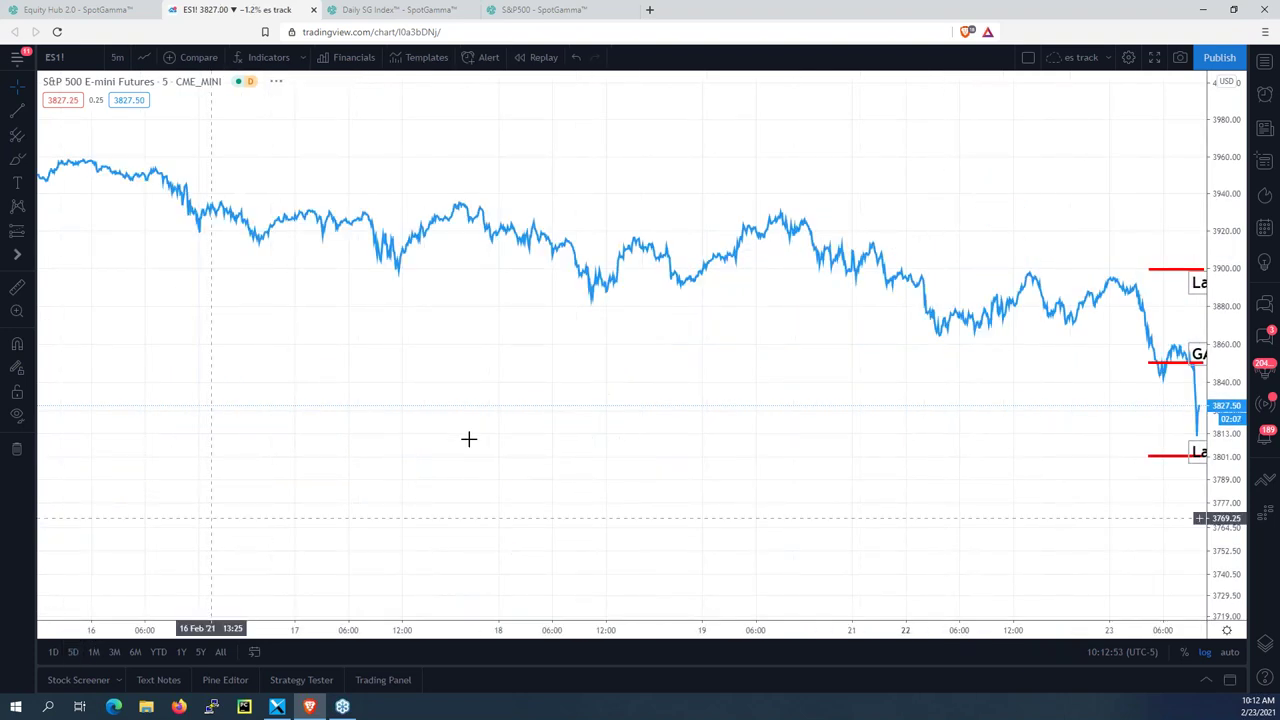
left_click_drag(890, 340, 635, 300)
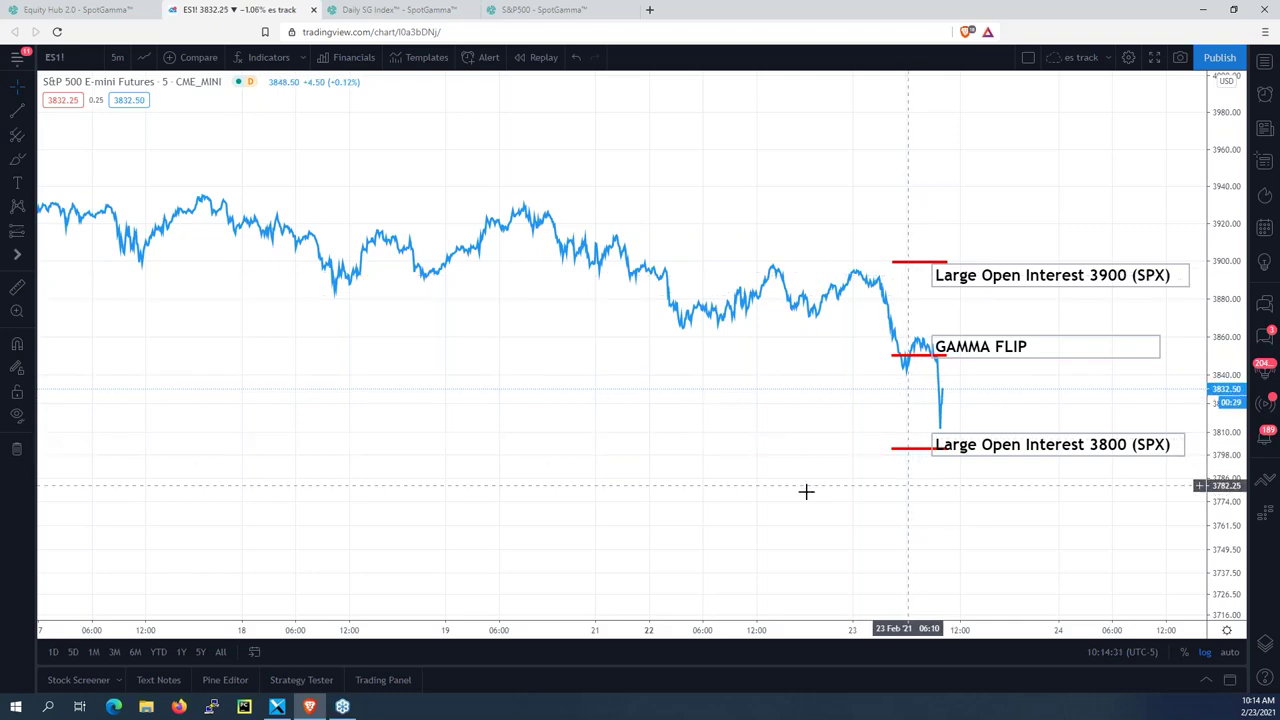
Step: Compare Bookmap's ESH1 heatmap with the open interest and GAMMA FLIP lines on the TradingView chart in Brave
left_click(277, 707)
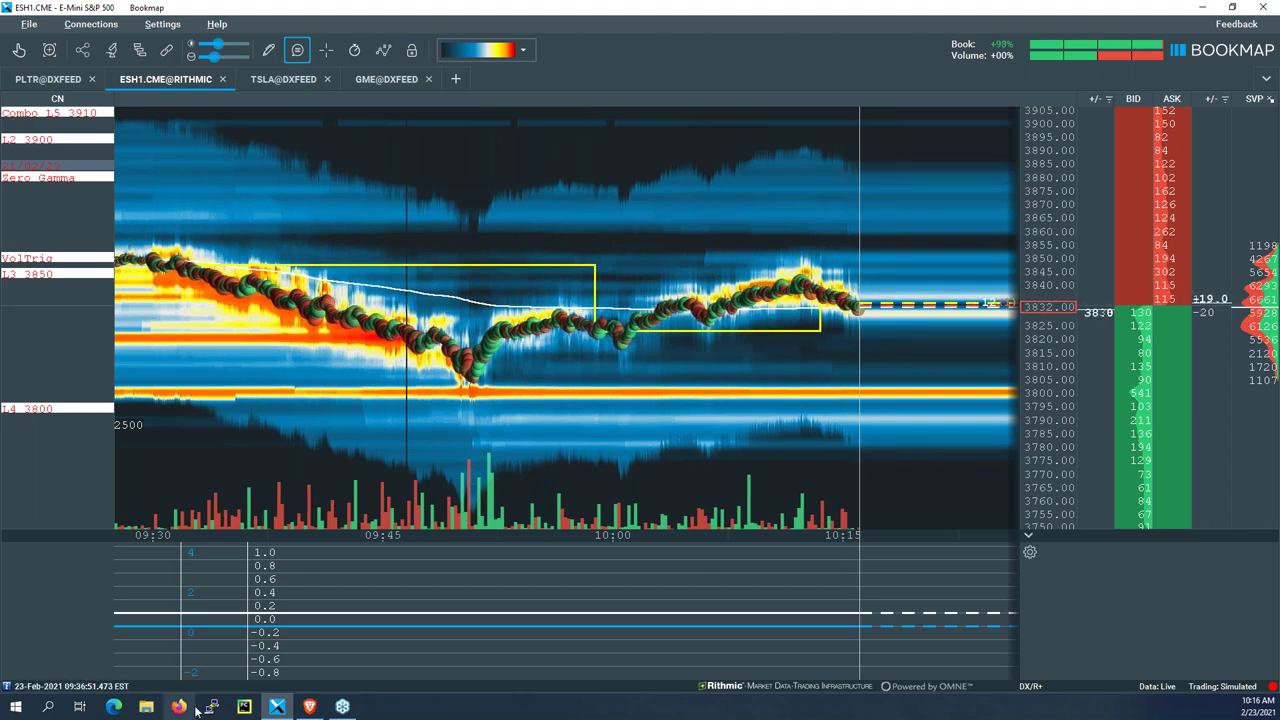
left_click(304, 709)
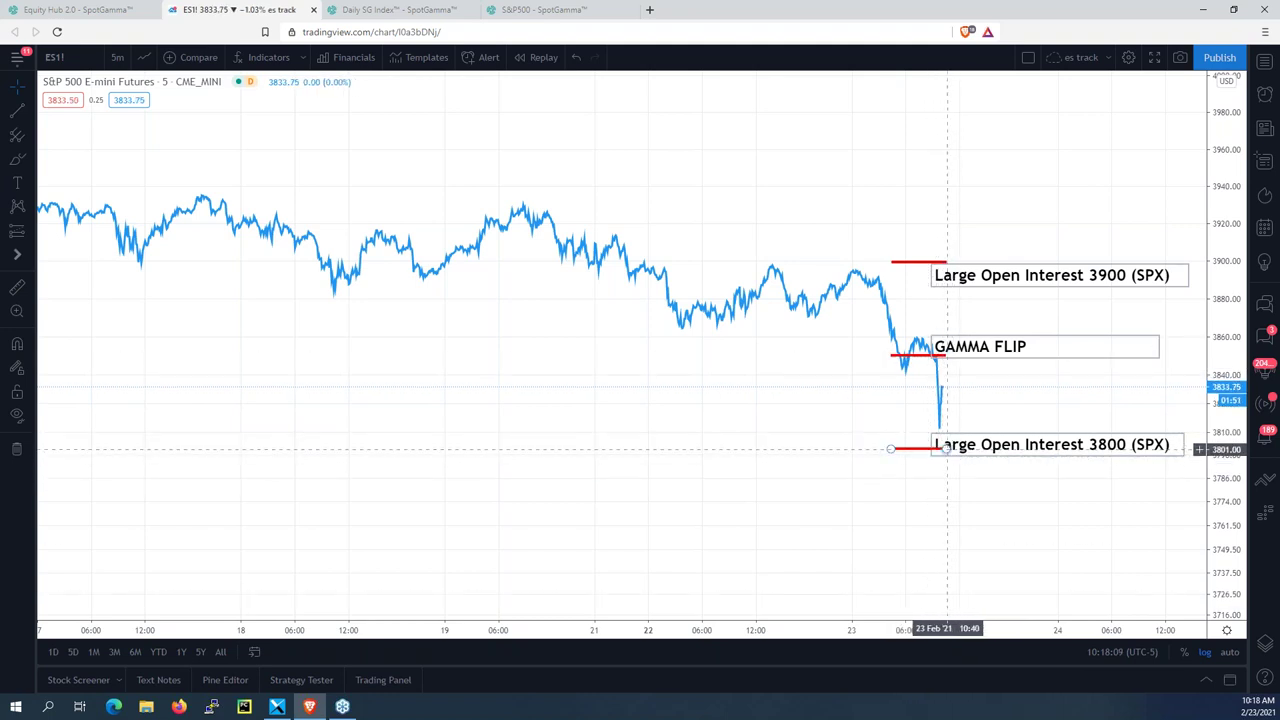
left_click(272, 707)
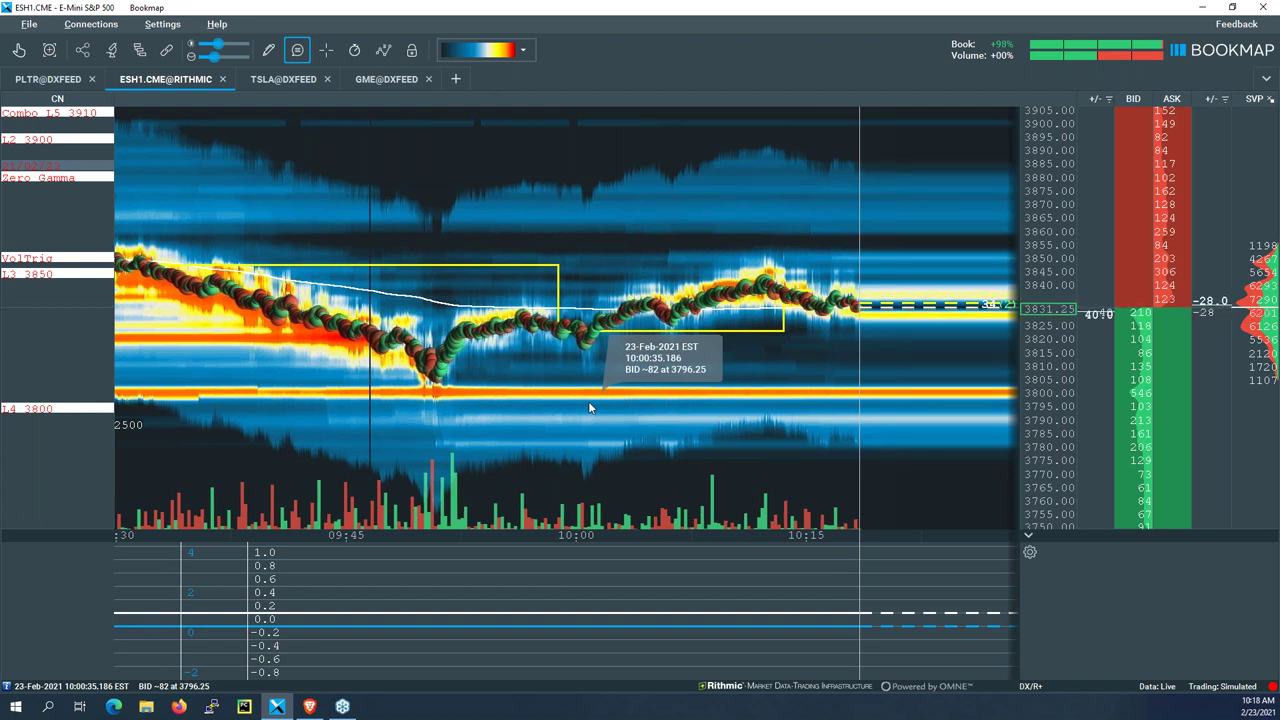
left_click(307, 704)
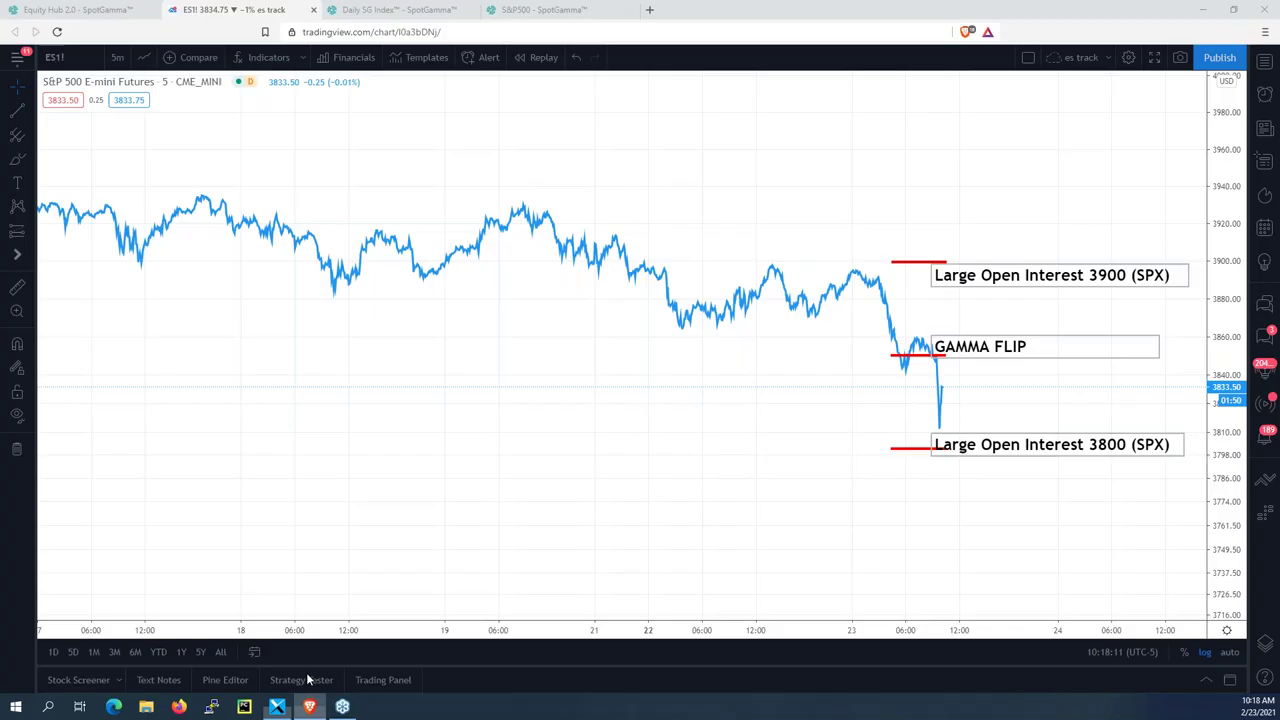
Step: Examine the return distribution and the 1 Day Fwd Return scatter plot on SpotGamma's Daily SG Index page
left_click(522, 12)
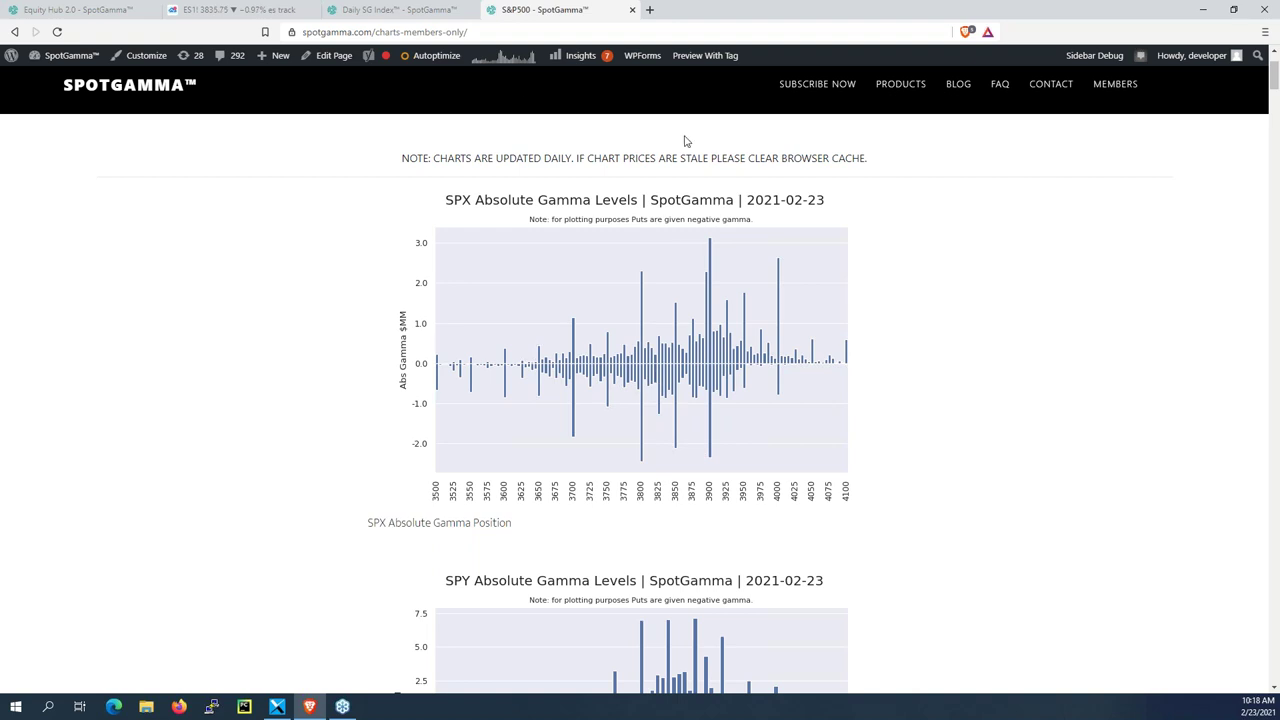
left_click(387, 9)
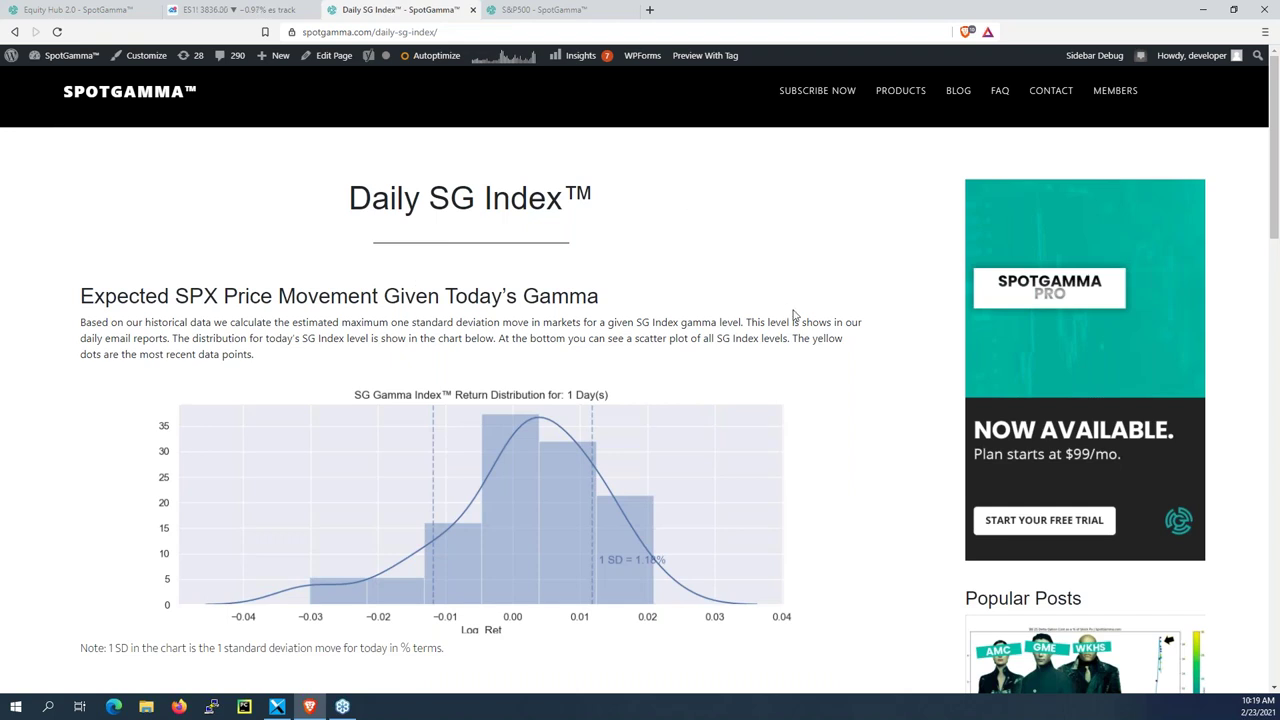
scroll(793, 316, "down", 1)
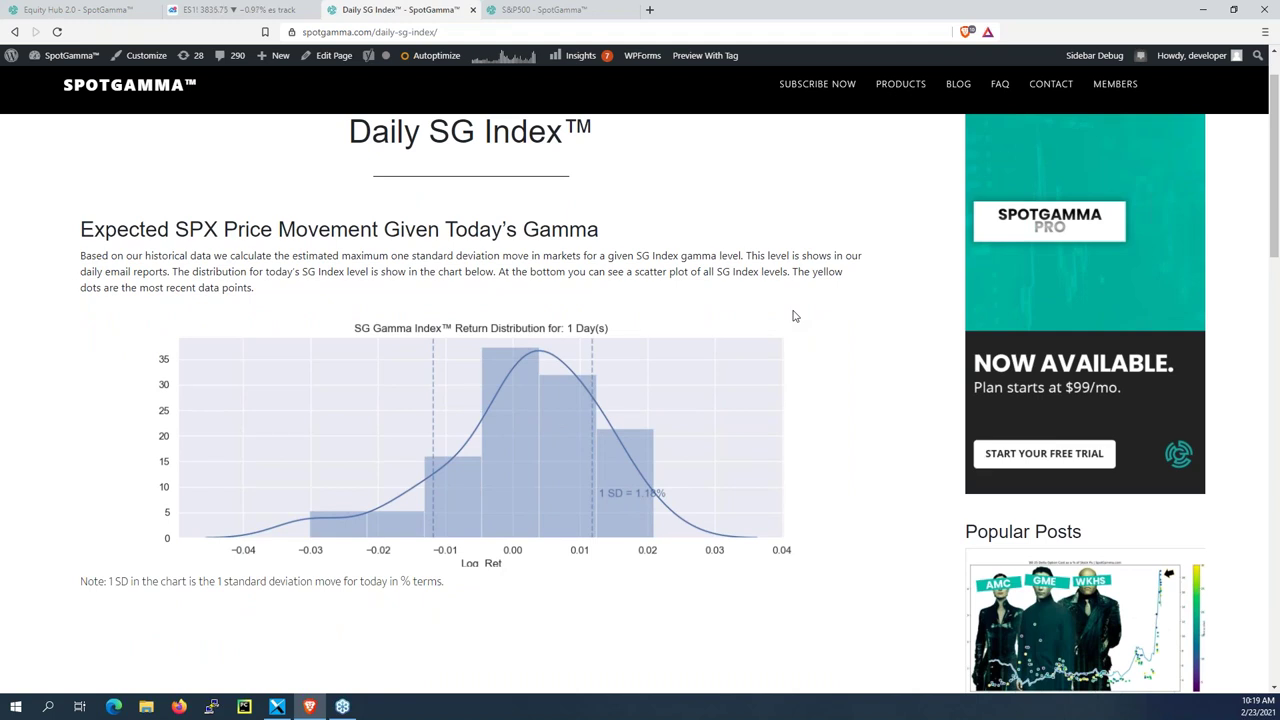
scroll(794, 316, "down", 5)
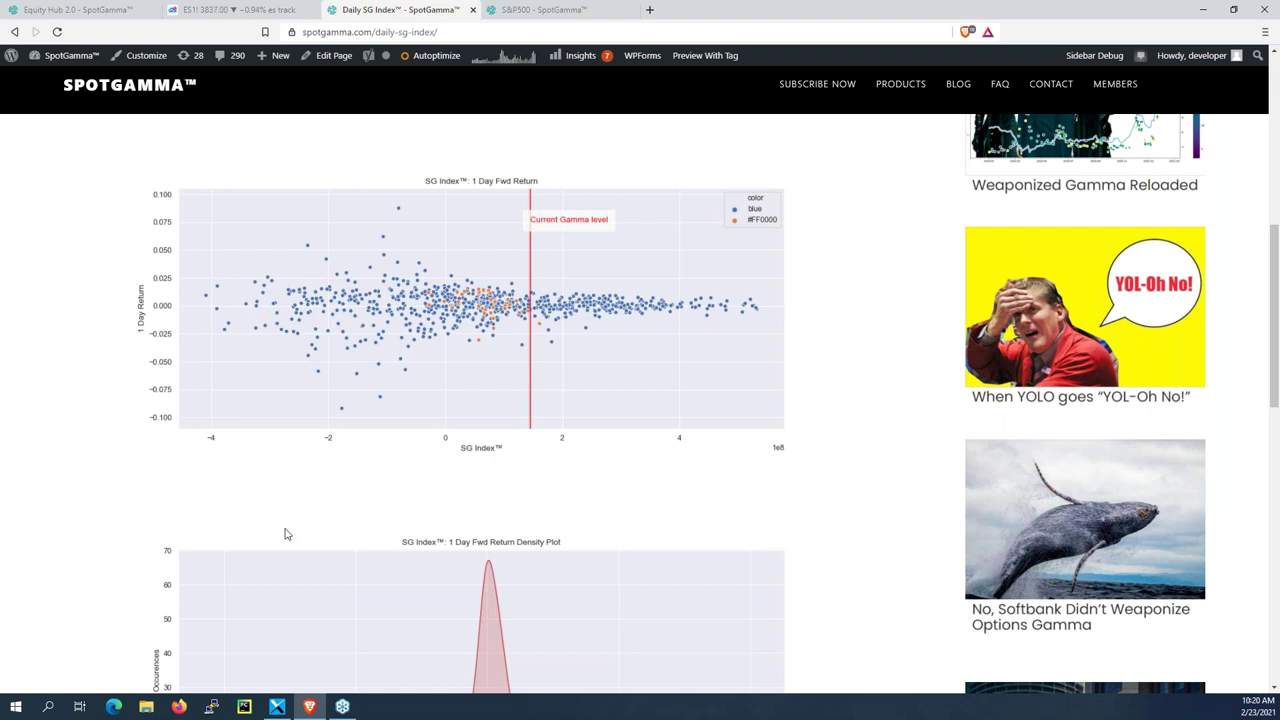
Step: Switch to Bookmap and extend the ESH1 heatmap back to about 09:00 and up to the Combo L4 3914 level
left_click(277, 706)
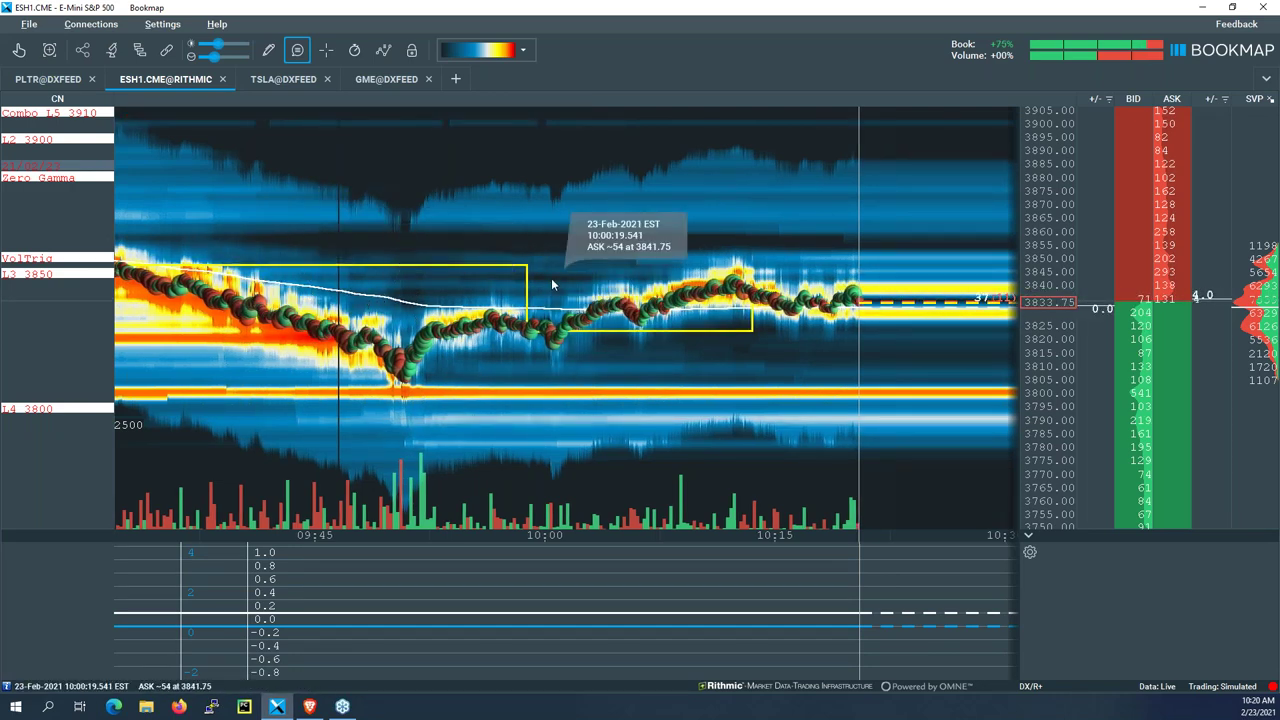
scroll(376, 308, "down", 2)
scroll(390, 322, "down", 2)
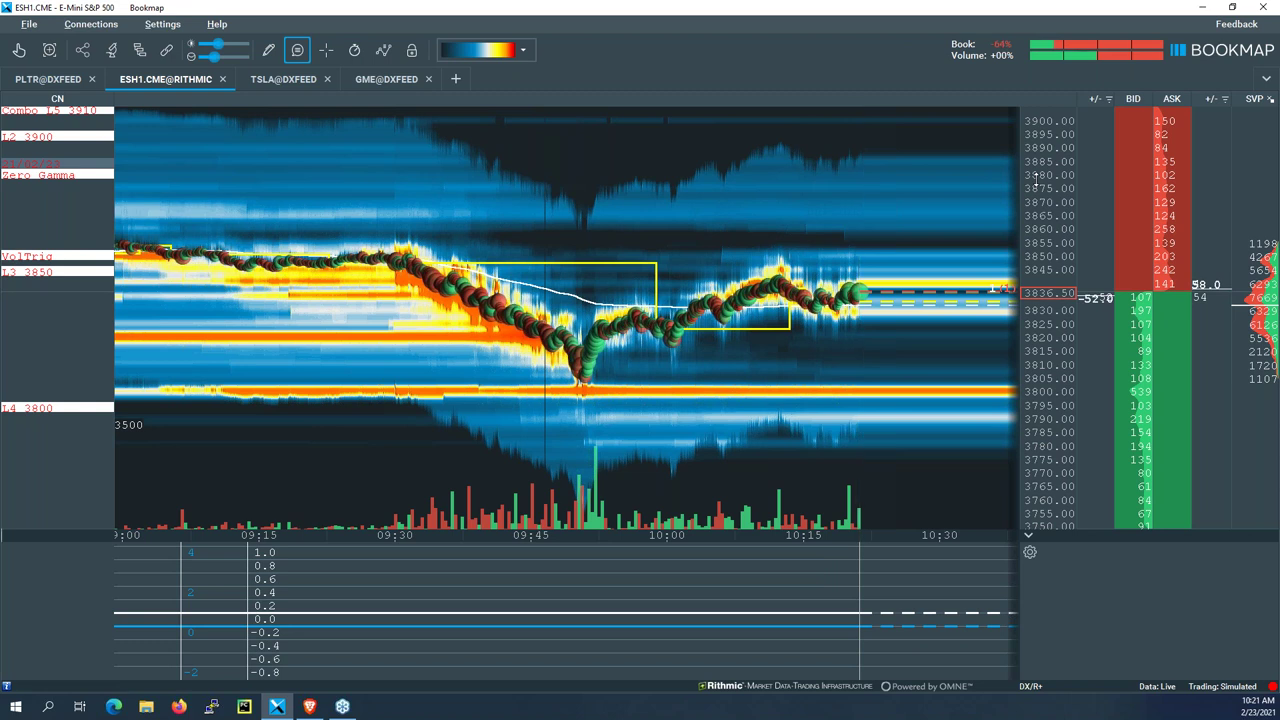
scroll(1037, 178, "down", 1)
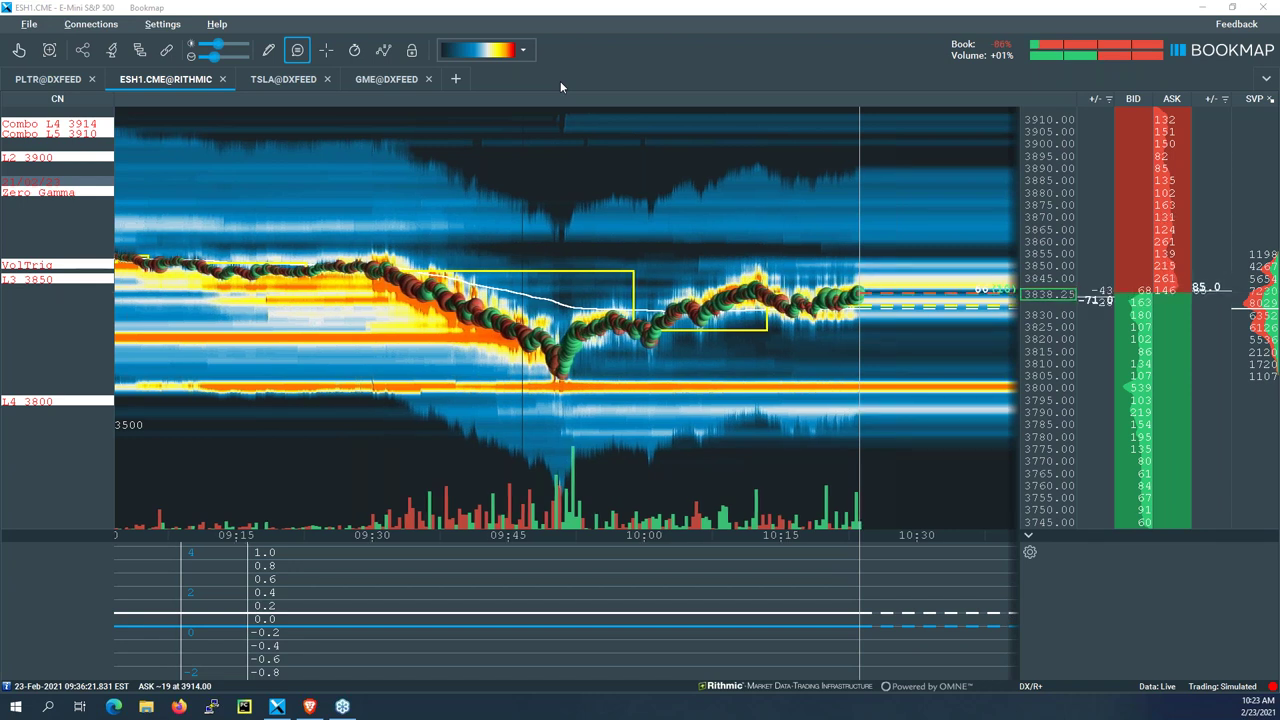
Step: Switch to Brave and try to open the page spotgamma.com/ndx/ in place of the Daily SG Index page
left_click(309, 706)
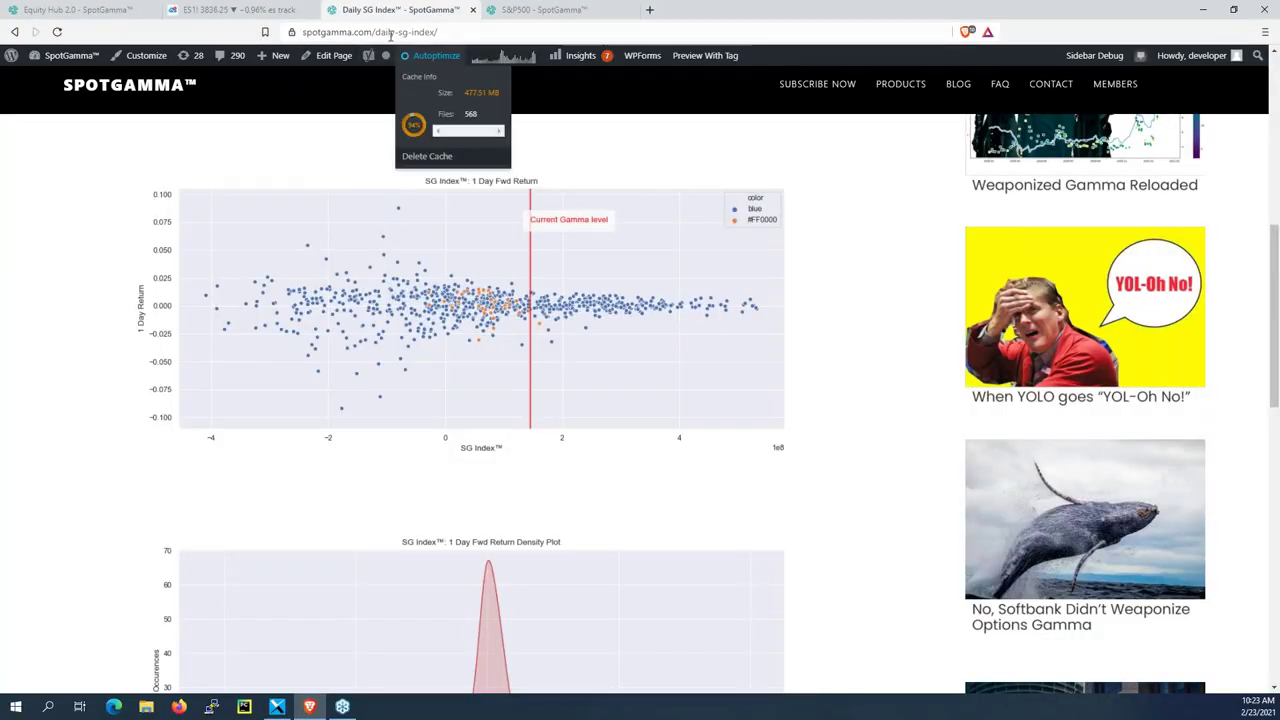
left_click_drag(377, 32, 467, 32)
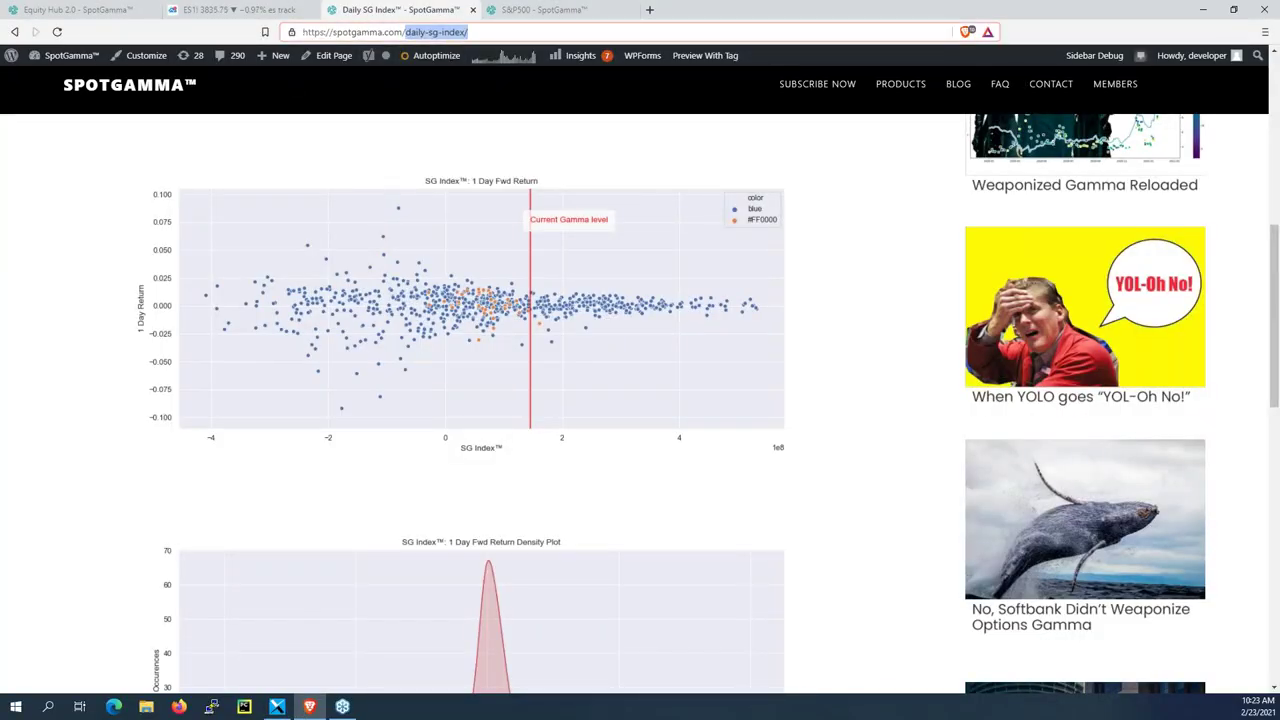
type("ndx")
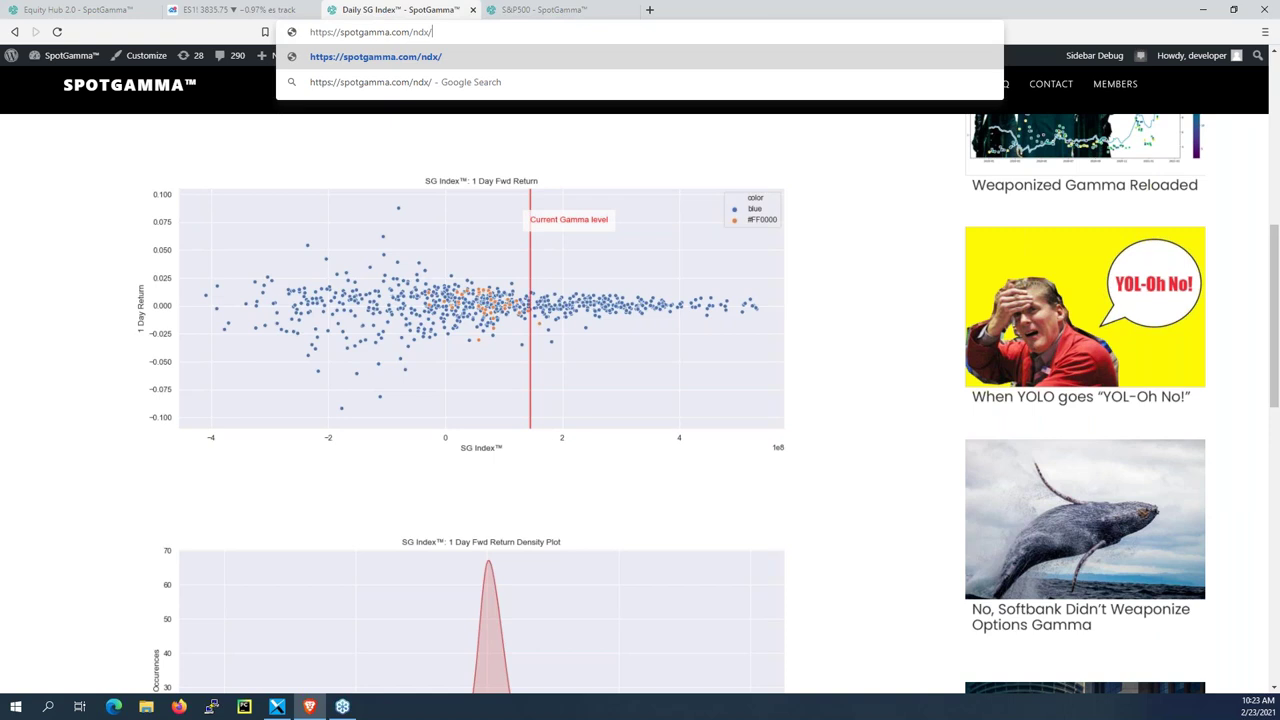
key("Return")
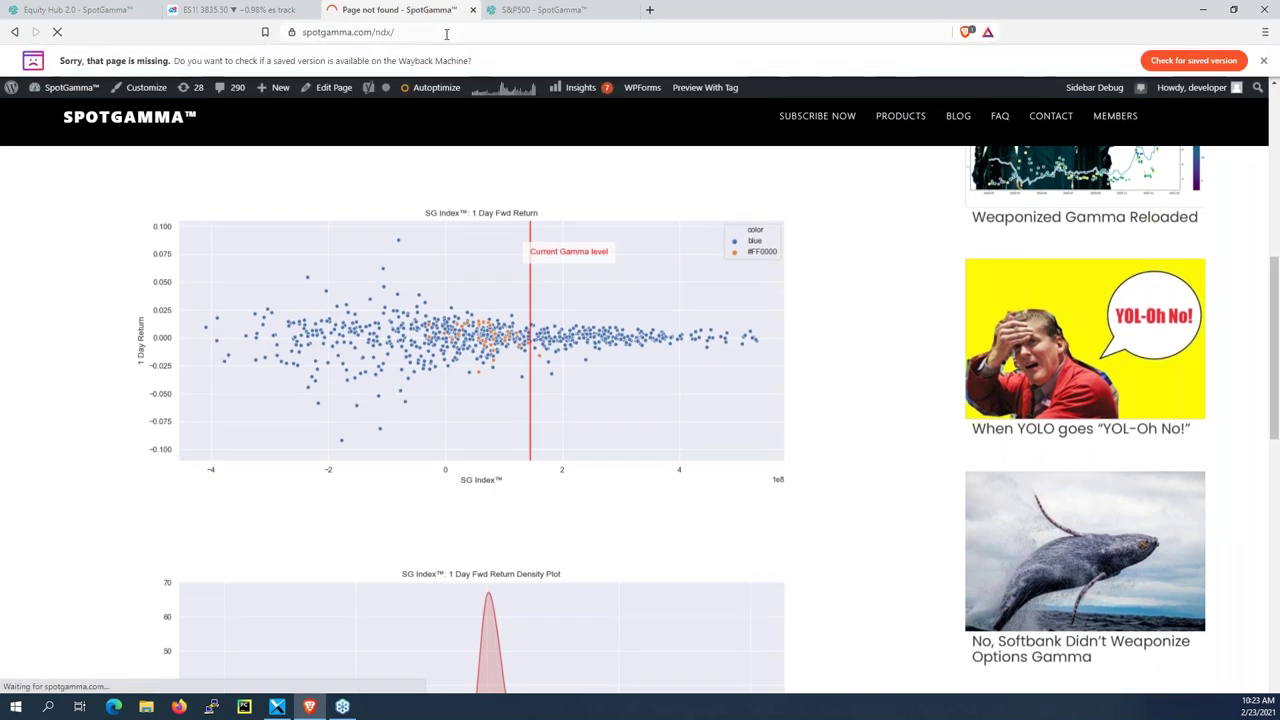
key("ctrl+l")
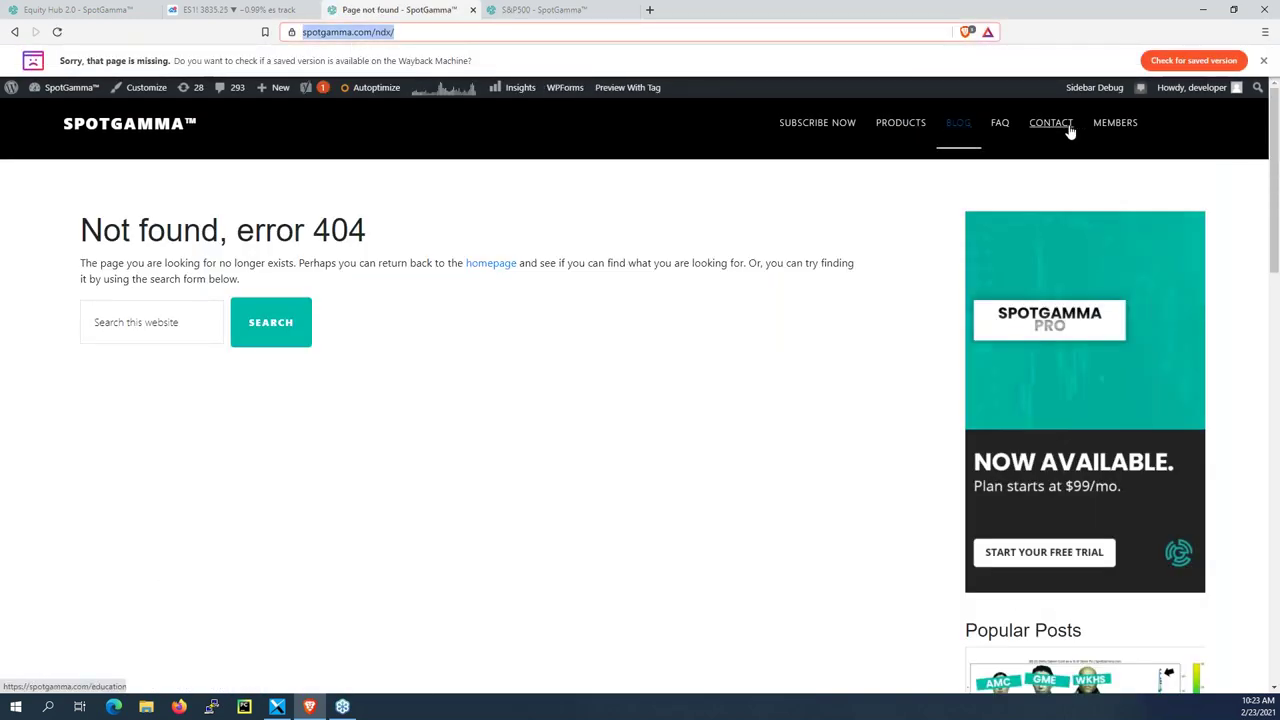
Step: Open the Nasdaq index data page through the SpotGamma member portal and bring up the NDX Absolute Gamma Levels chart
mouse_move(1114, 124)
left_click(1110, 164)
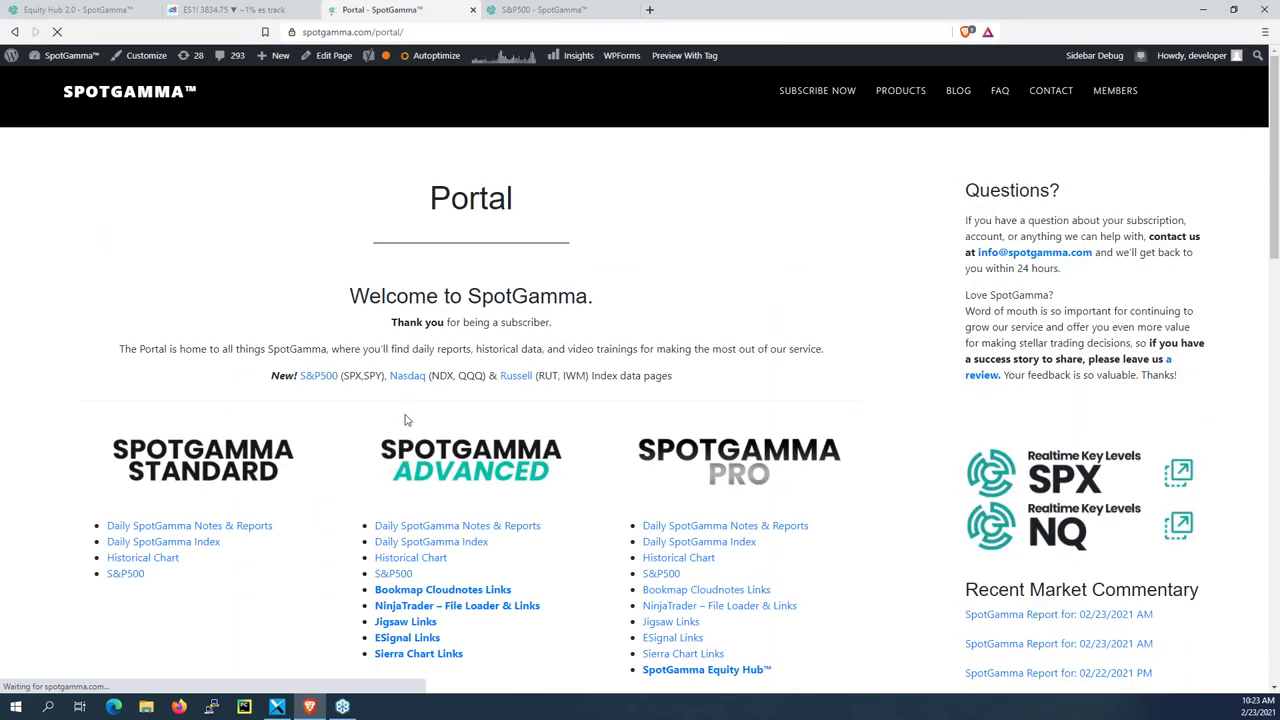
left_click(408, 375)
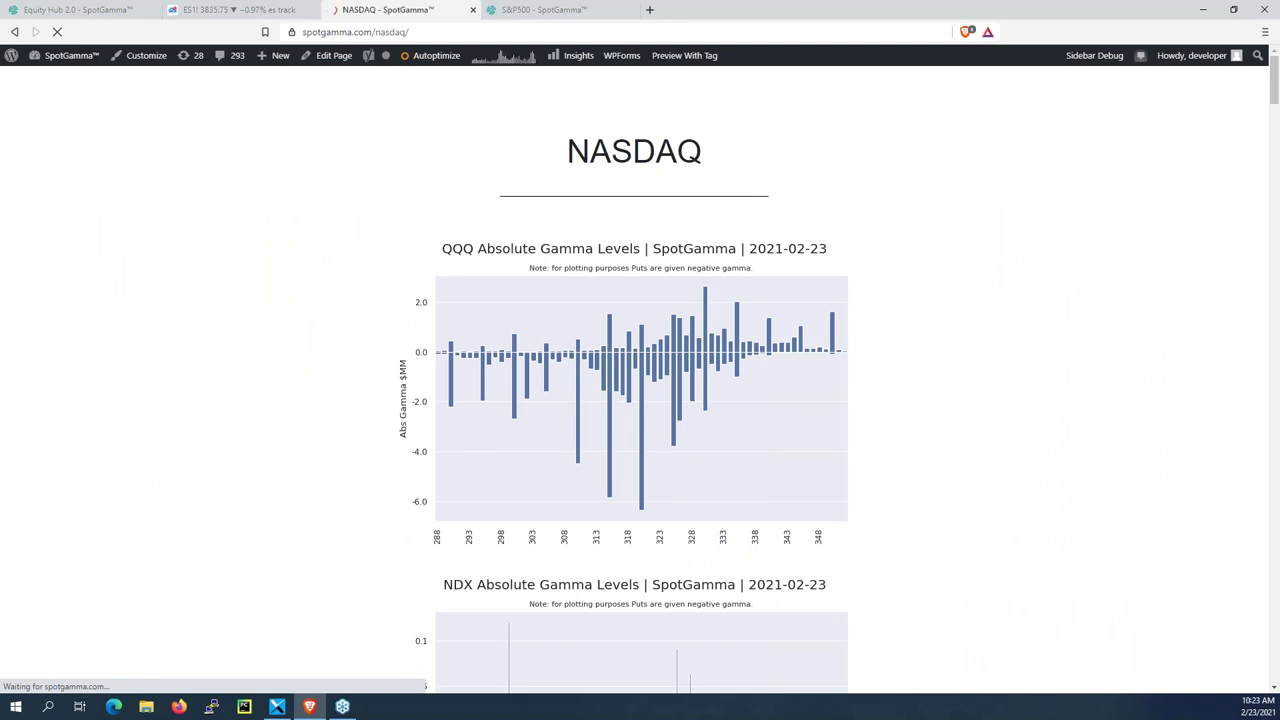
scroll(640, 400, "down", 2)
scroll(640, 380, "down", 1)
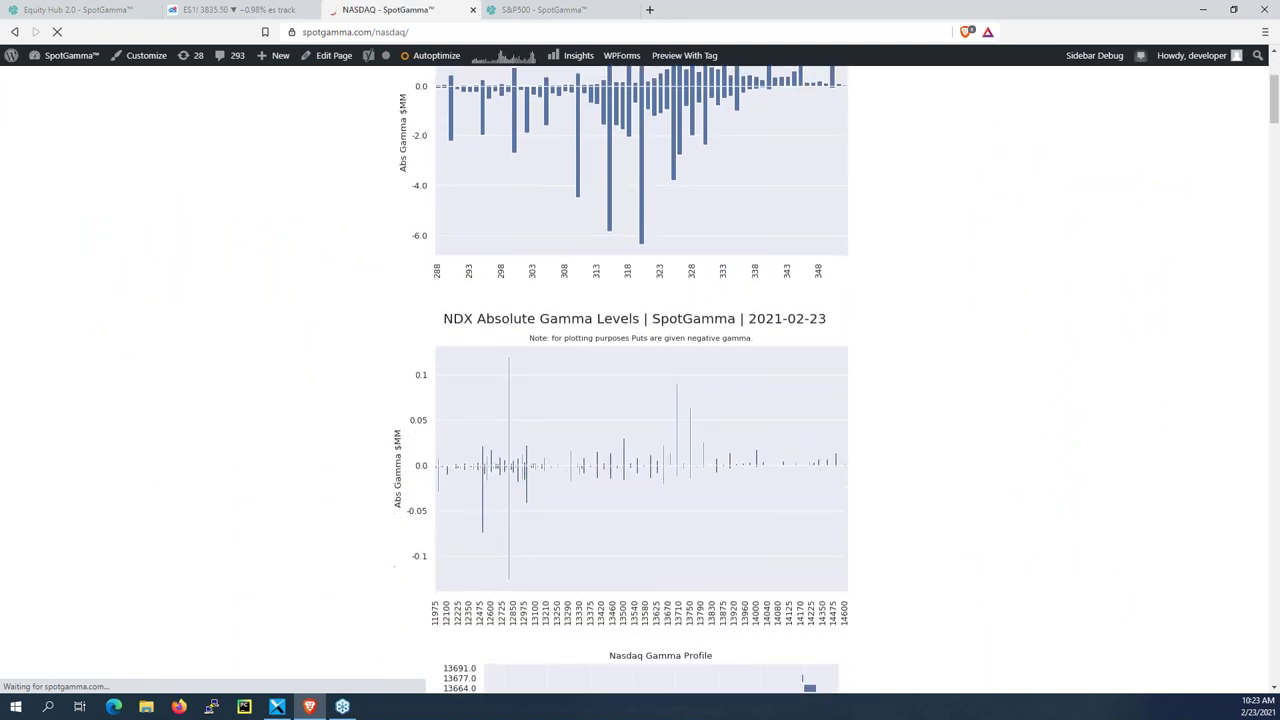
scroll(843, 371, "down", 1)
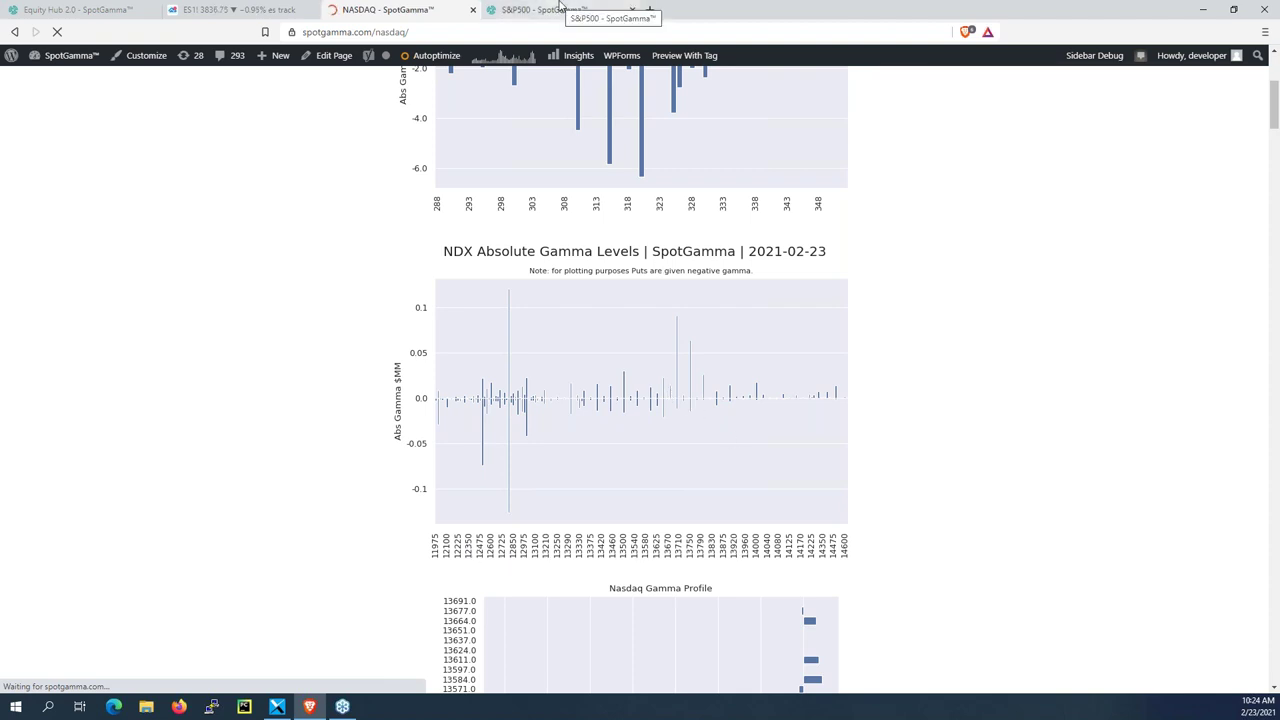
Step: Compare the SPX chart on the S&P500 page with the QQQ and NDX Absolute Gamma Levels charts on the Nasdaq page
left_click(560, 10)
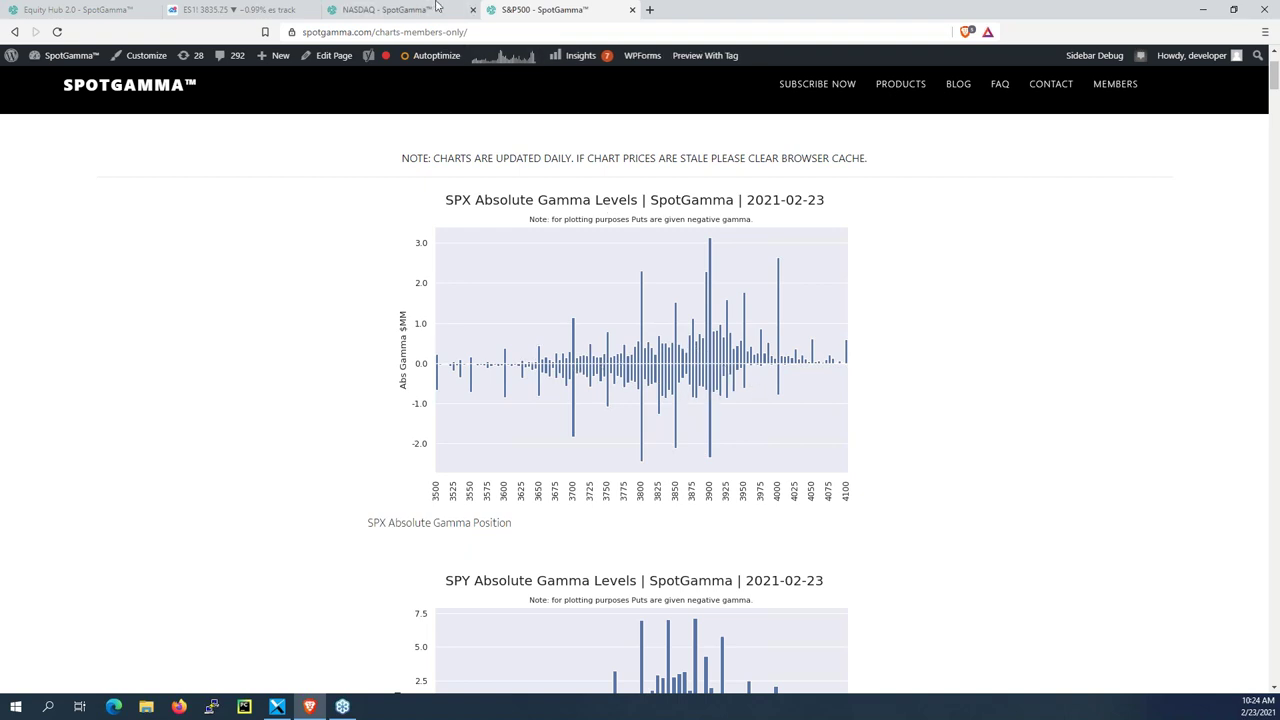
left_click(401, 8)
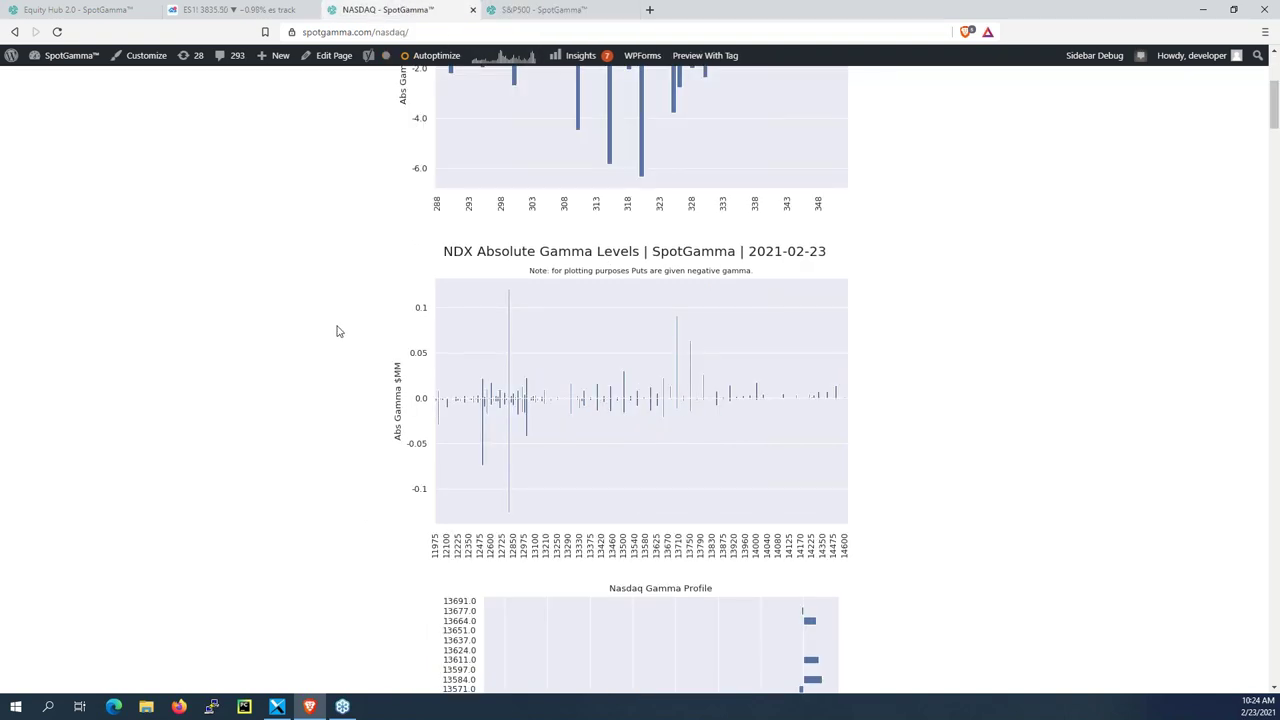
scroll(337, 331, "up", 3)
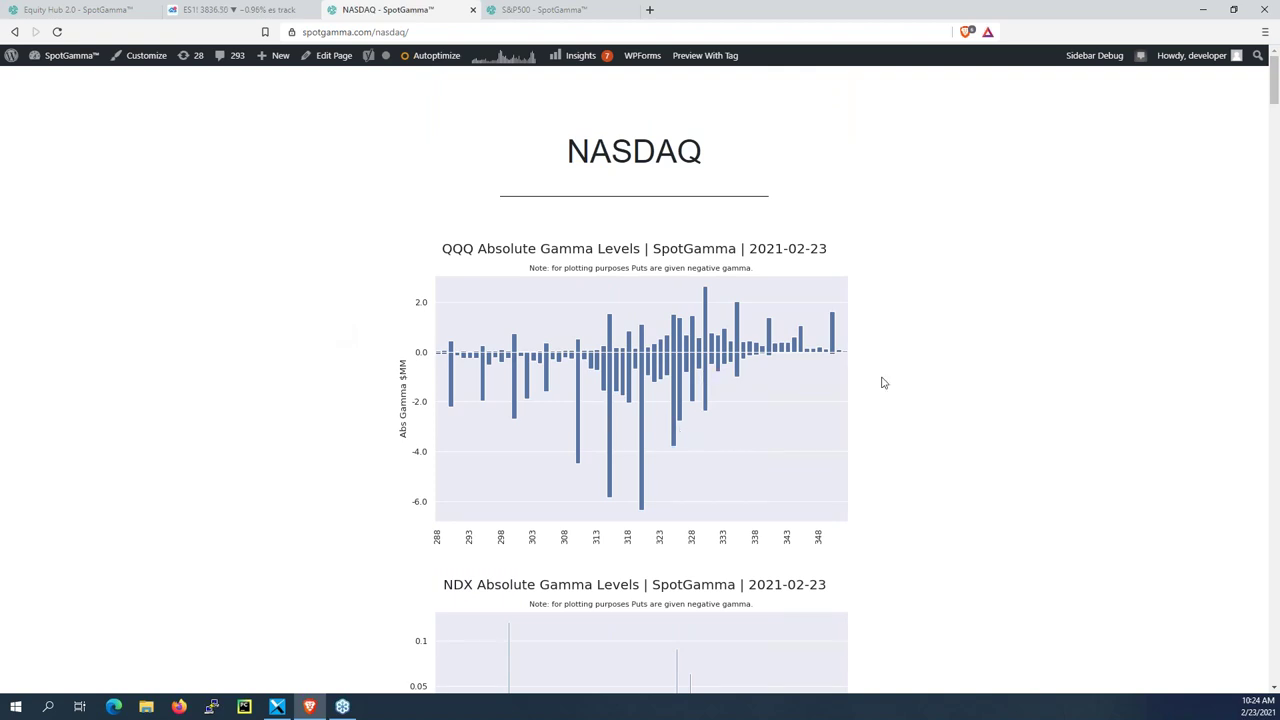
scroll(956, 370, "down", 1)
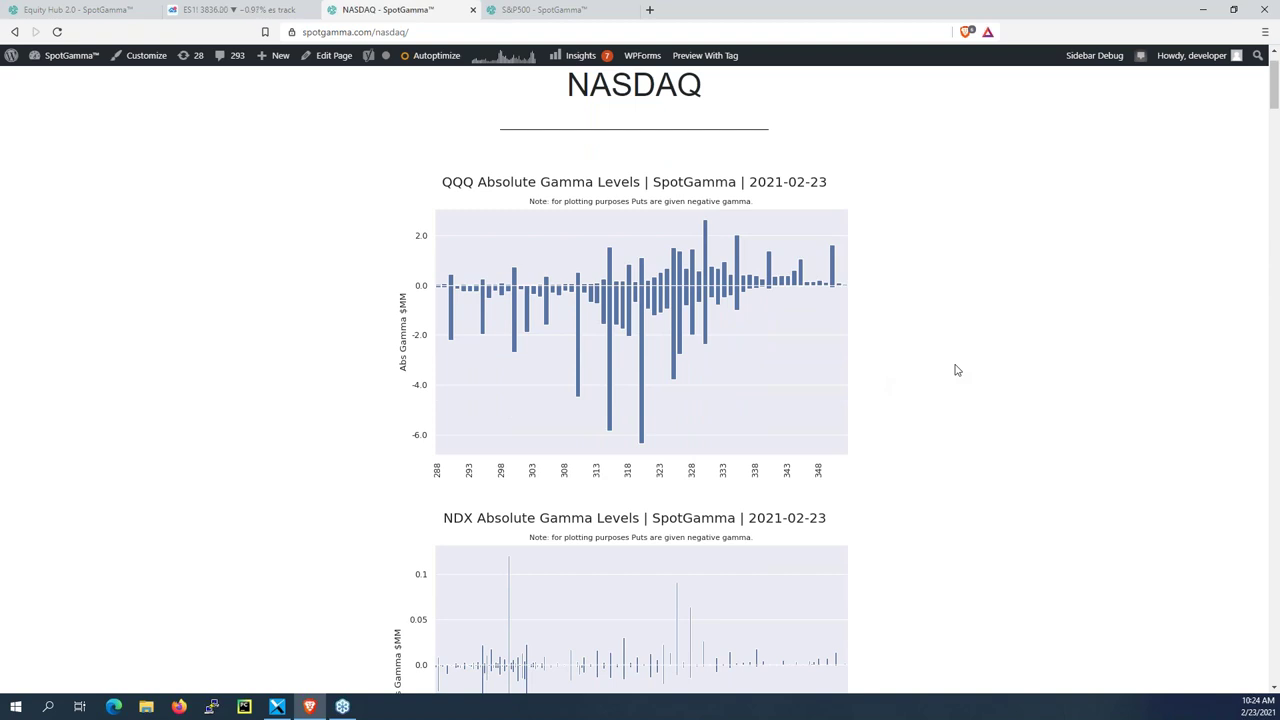
scroll(956, 370, "down", 2)
scroll(511, 555, "down", 1)
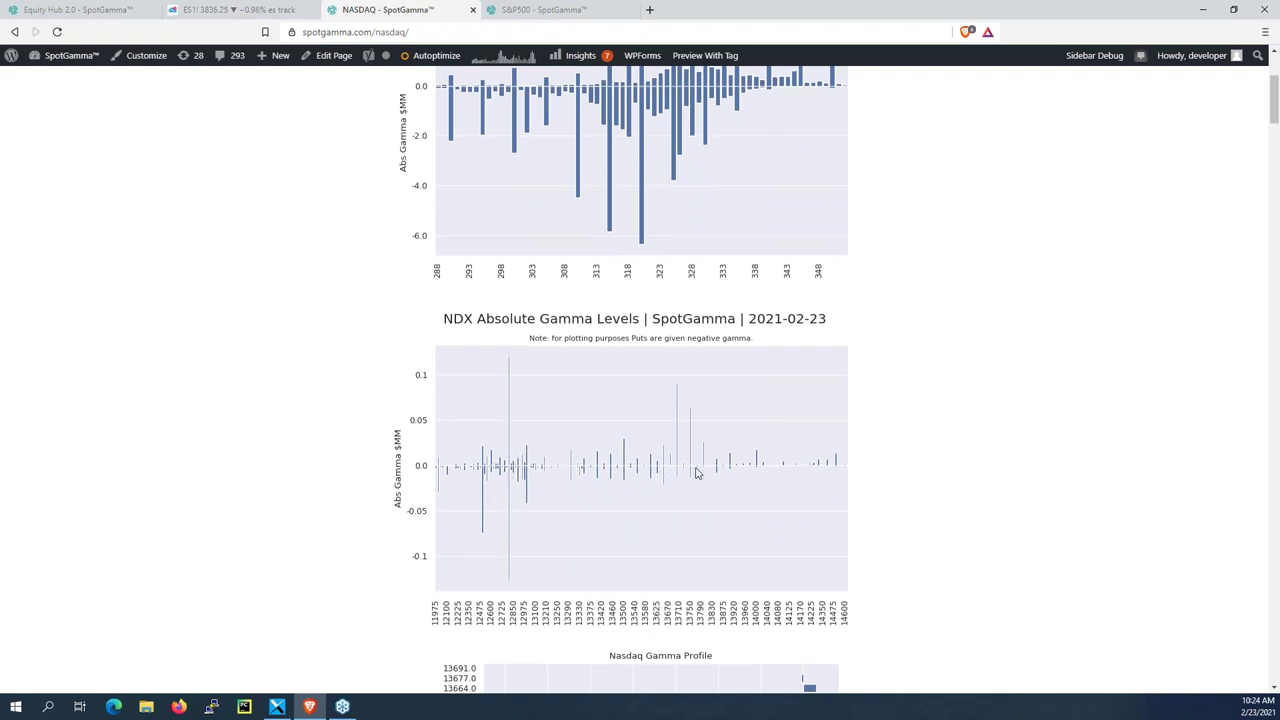
scroll(690, 472, "up", 2)
scroll(697, 473, "up", 1)
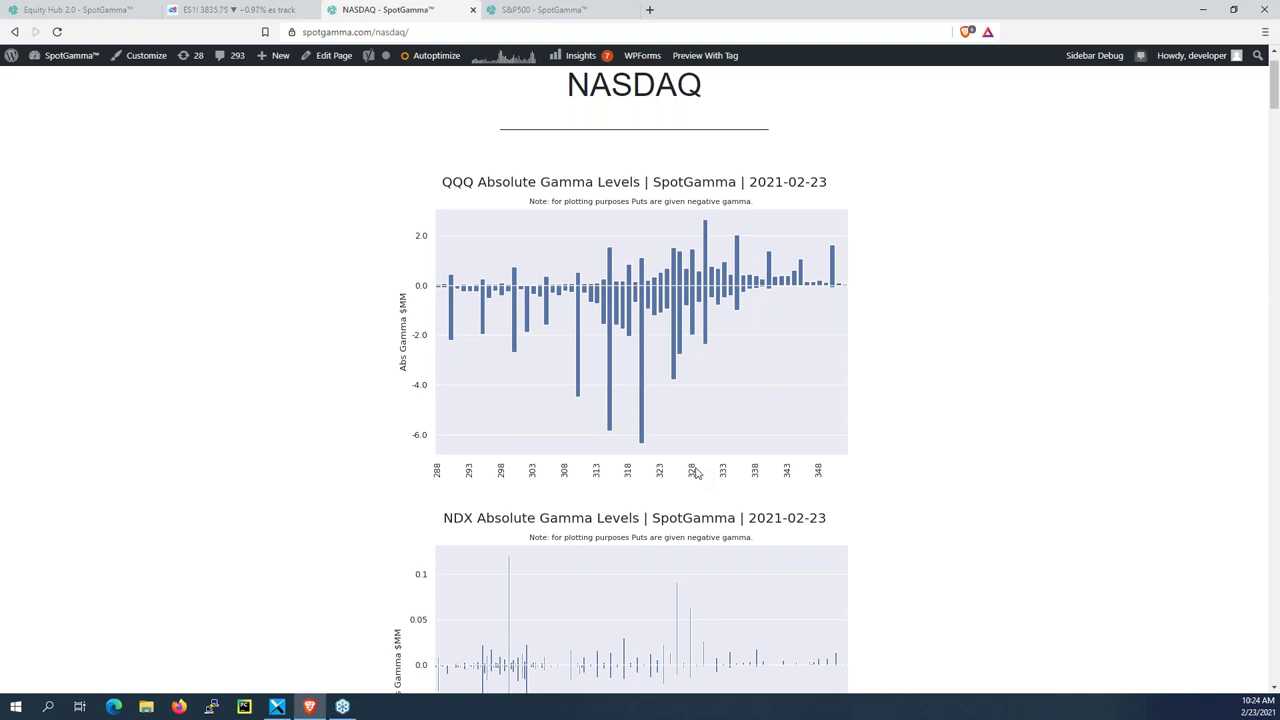
scroll(697, 473, "down", 1)
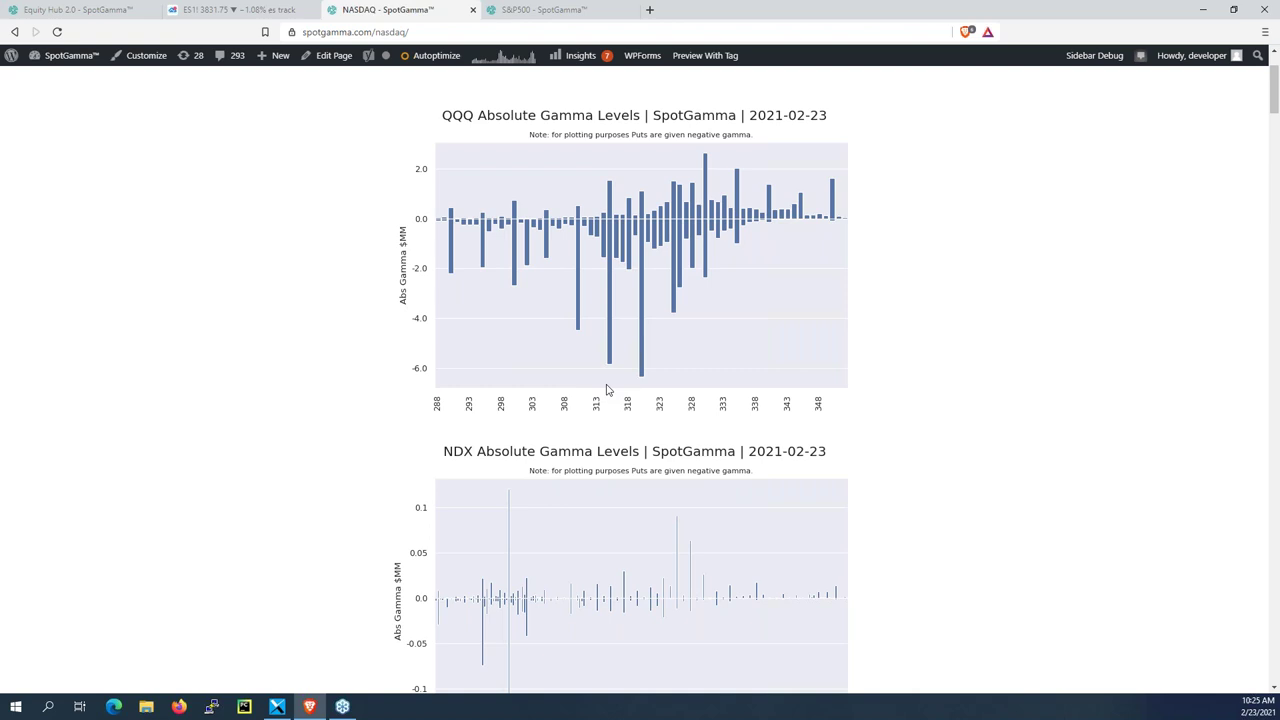
scroll(607, 389, "down", 1)
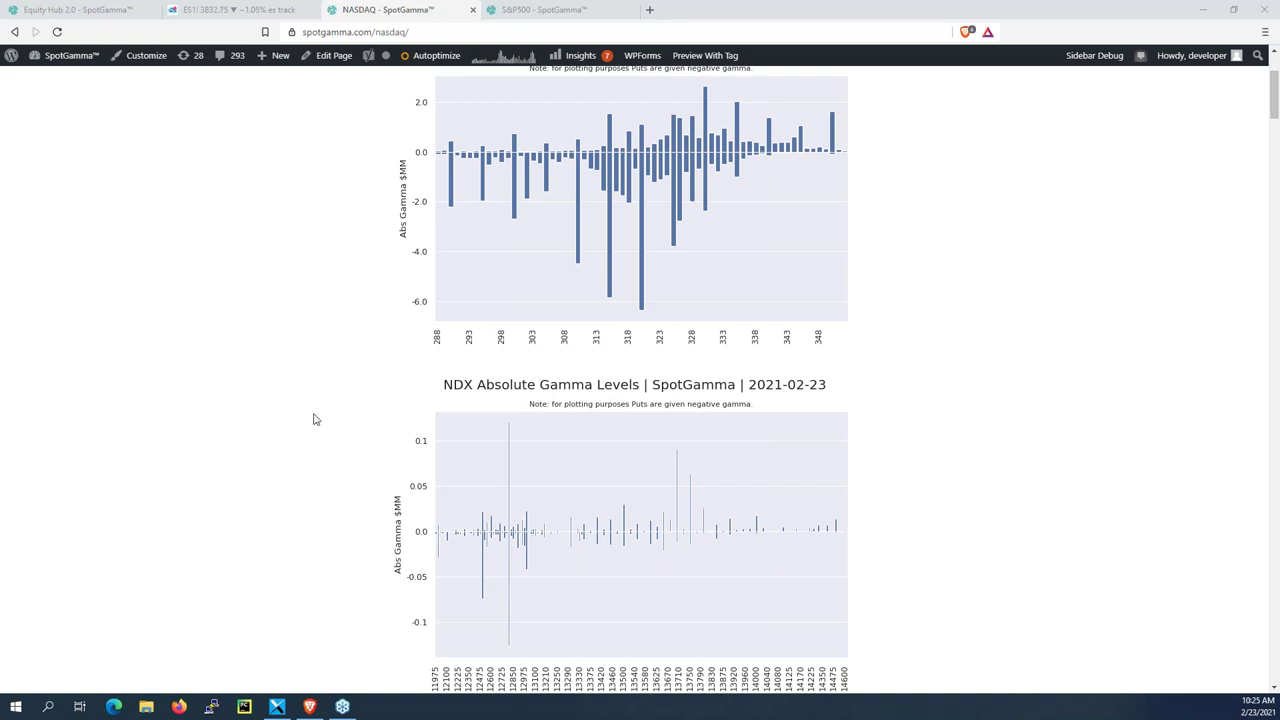
Step: Compare Bookmap's ESH1 heatmap with the QQQ and NDX gamma charts on SpotGamma's Nasdaq page in Brave
left_click(277, 706)
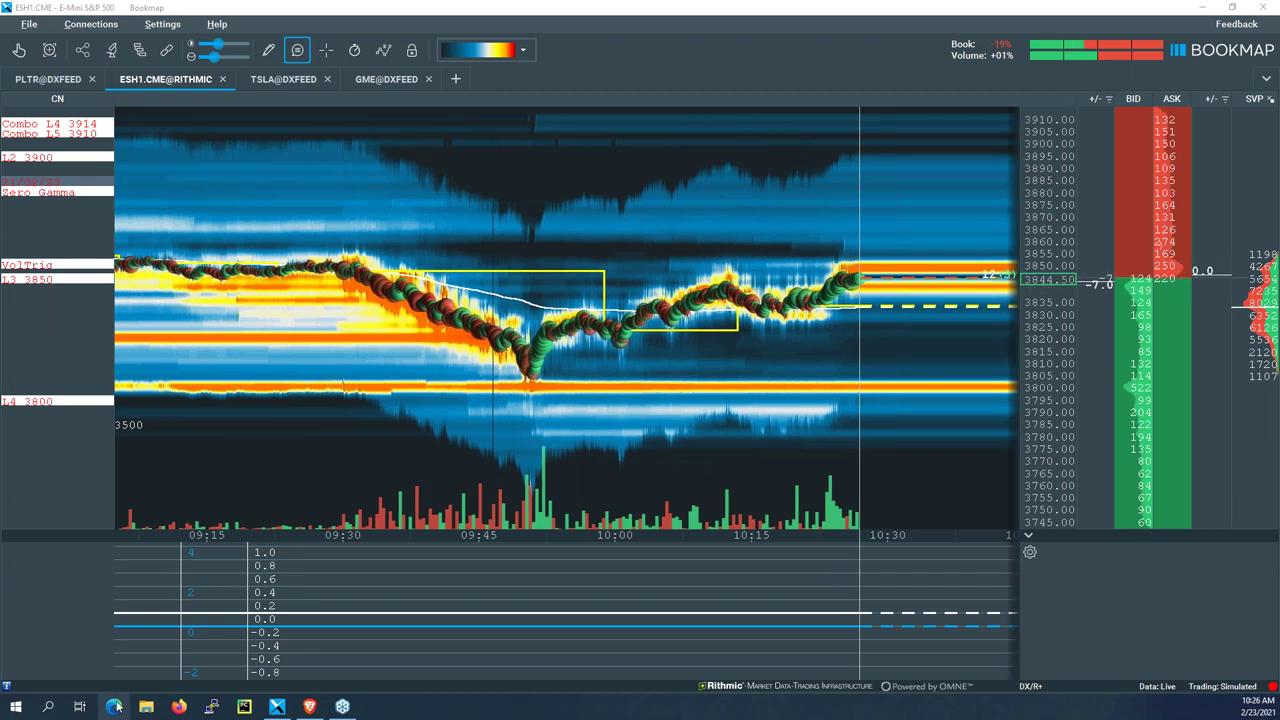
left_click(311, 708)
scroll(237, 297, "up", 2)
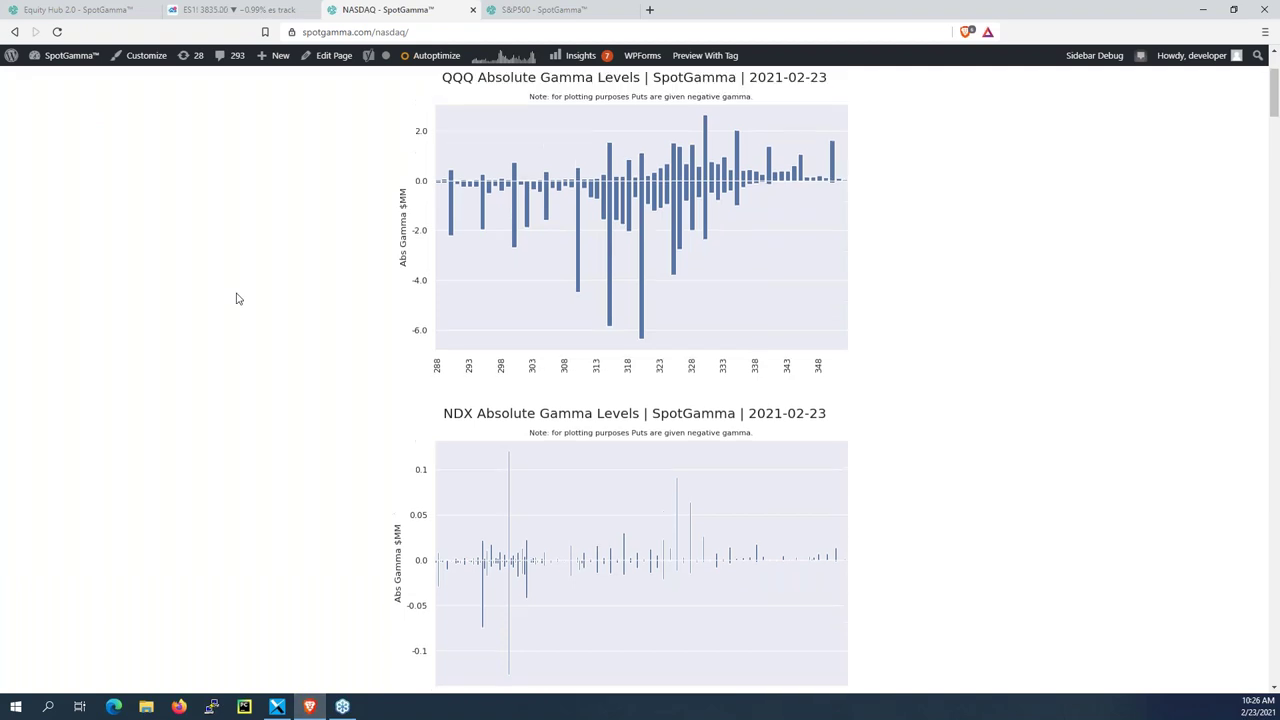
scroll(237, 297, "down", 3)
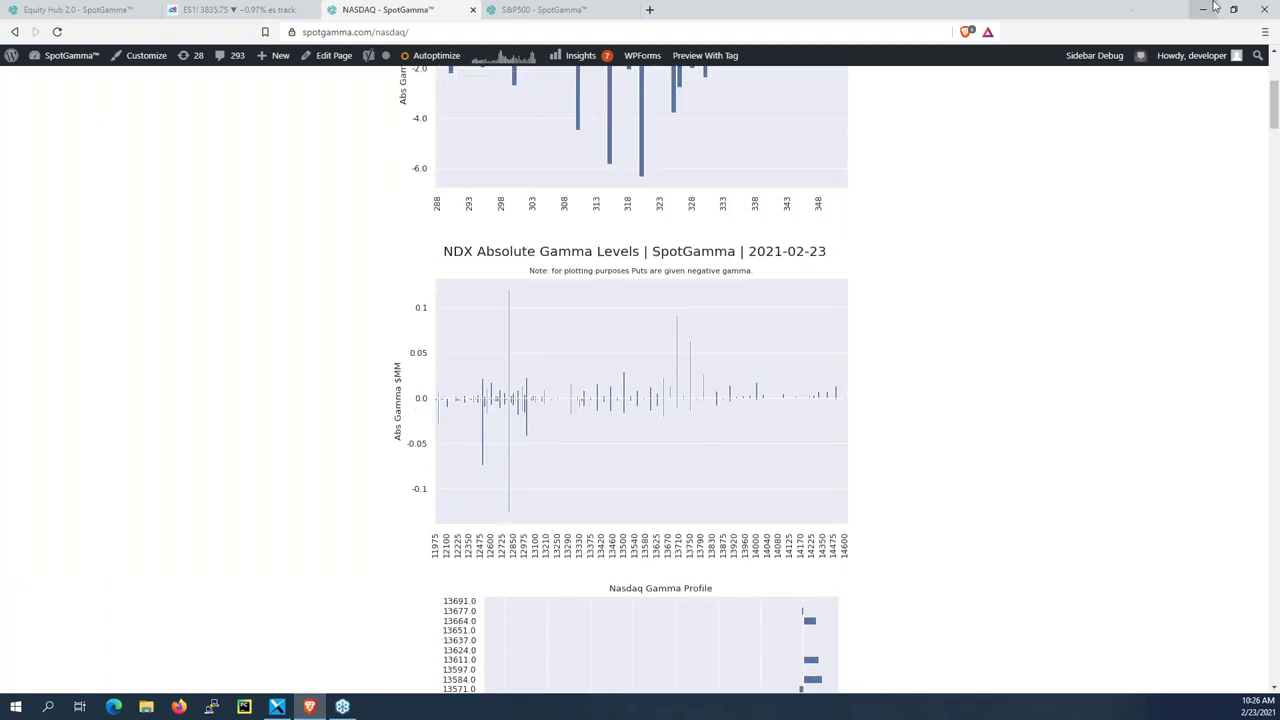
key("alt+Tab")
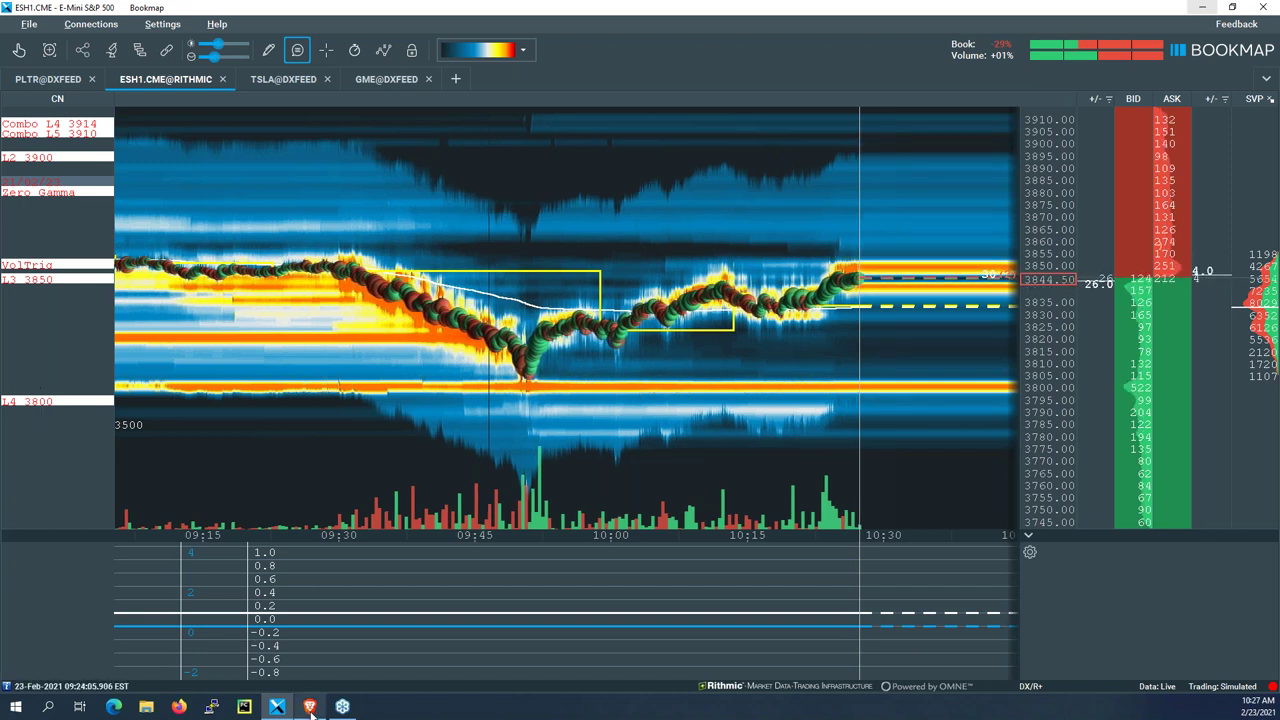
Step: Switch to Brave, filter the Equity Hub 2.0 table by the symbol SLV and view its SG Momentum Indicator chart
key("alt+Tab")
left_click(40, 8)
left_click(115, 342)
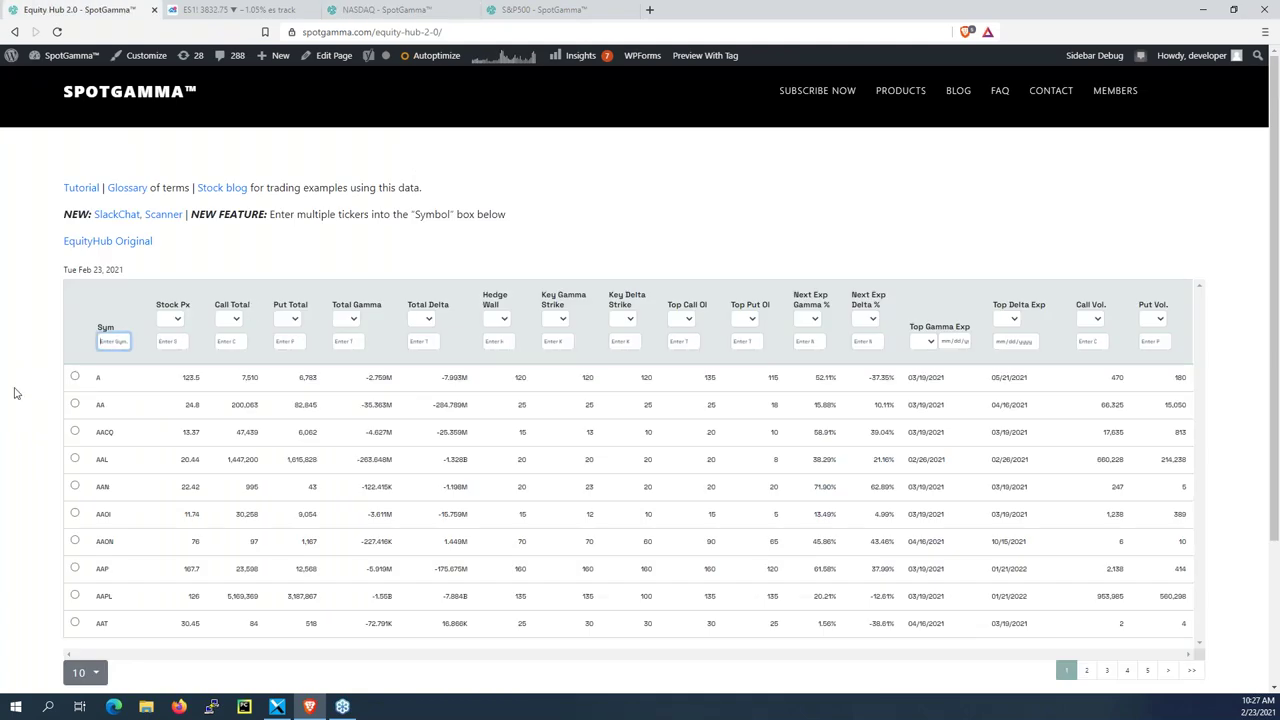
type("SLV")
scroll(286, 425, "down", 3)
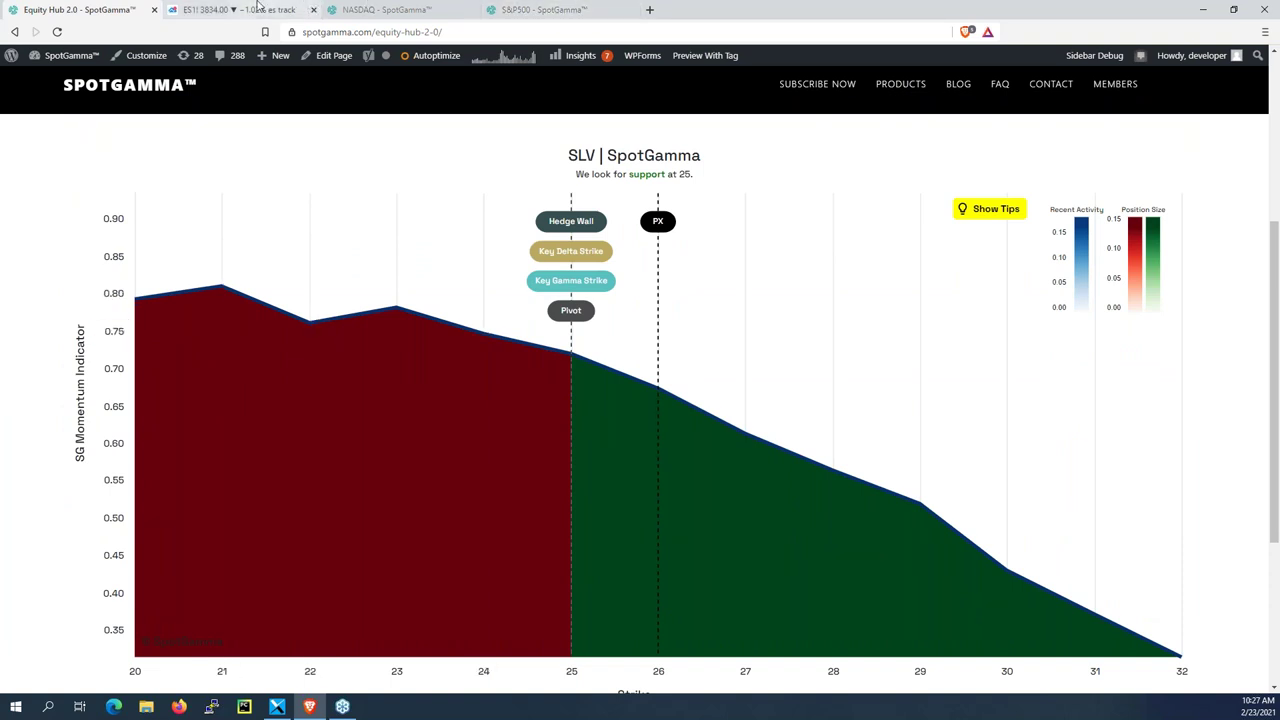
Step: Check the ESH1 heatmap in Bookmap, and in Brave filter Equity Hub 2.0 by VIX to review its table row and chart
left_click(279, 707)
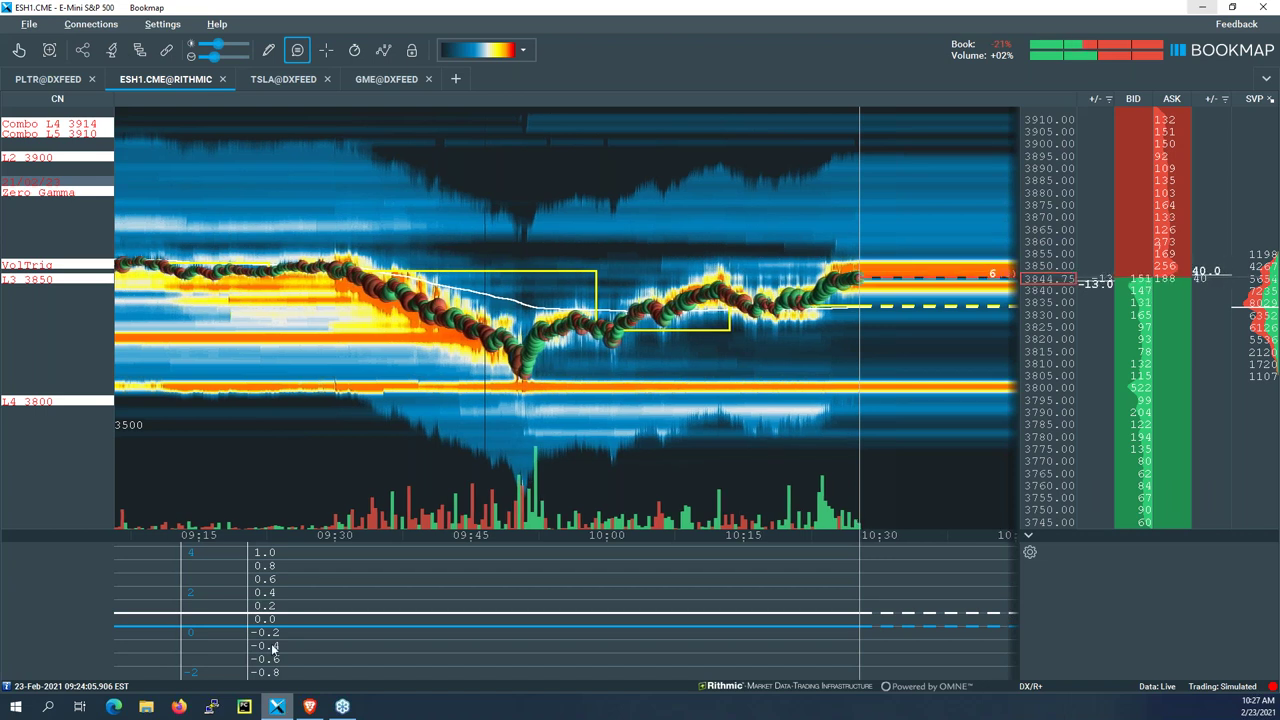
left_click(310, 707)
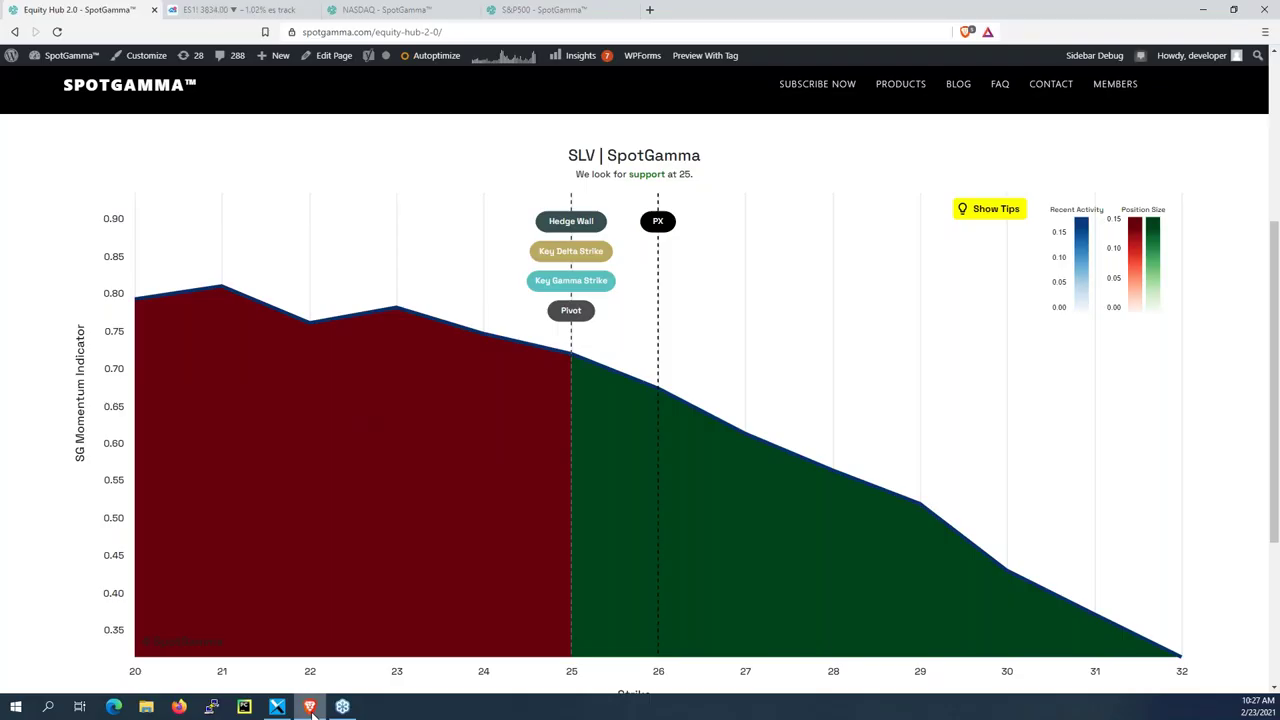
scroll(322, 552, "up", 3)
double_click(103, 273)
type("VIX")
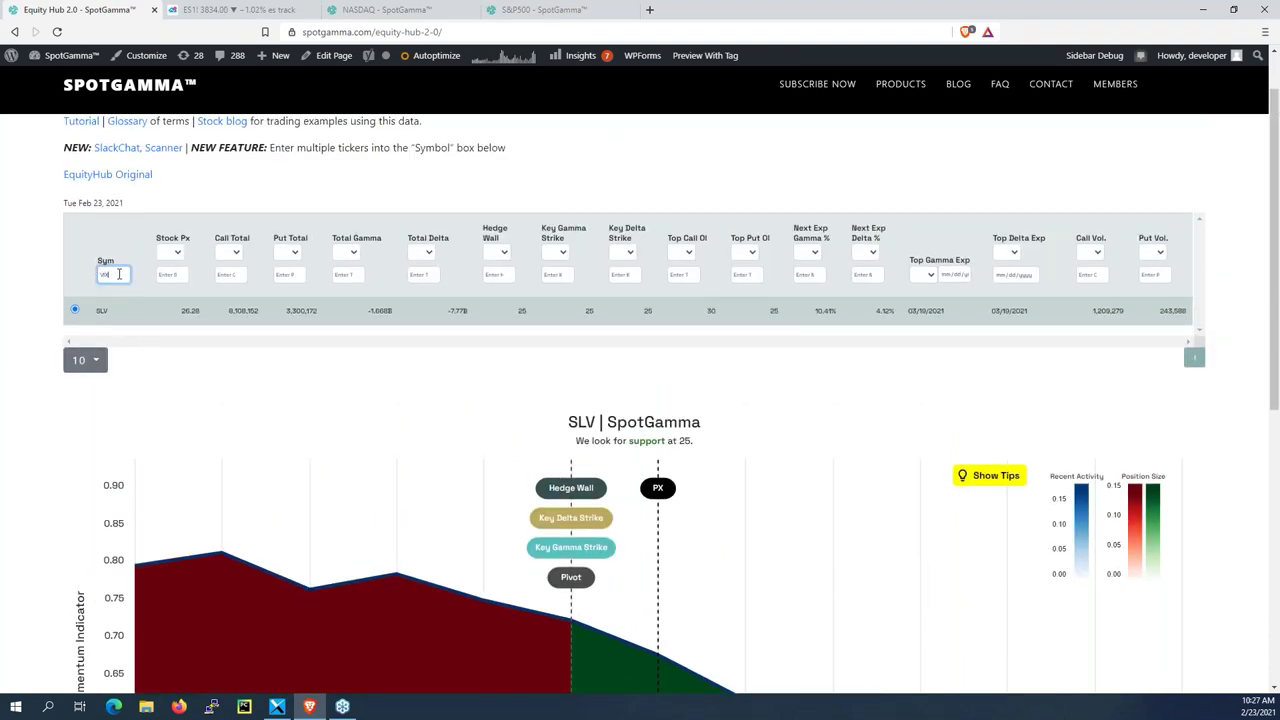
scroll(321, 405, "down", 3)
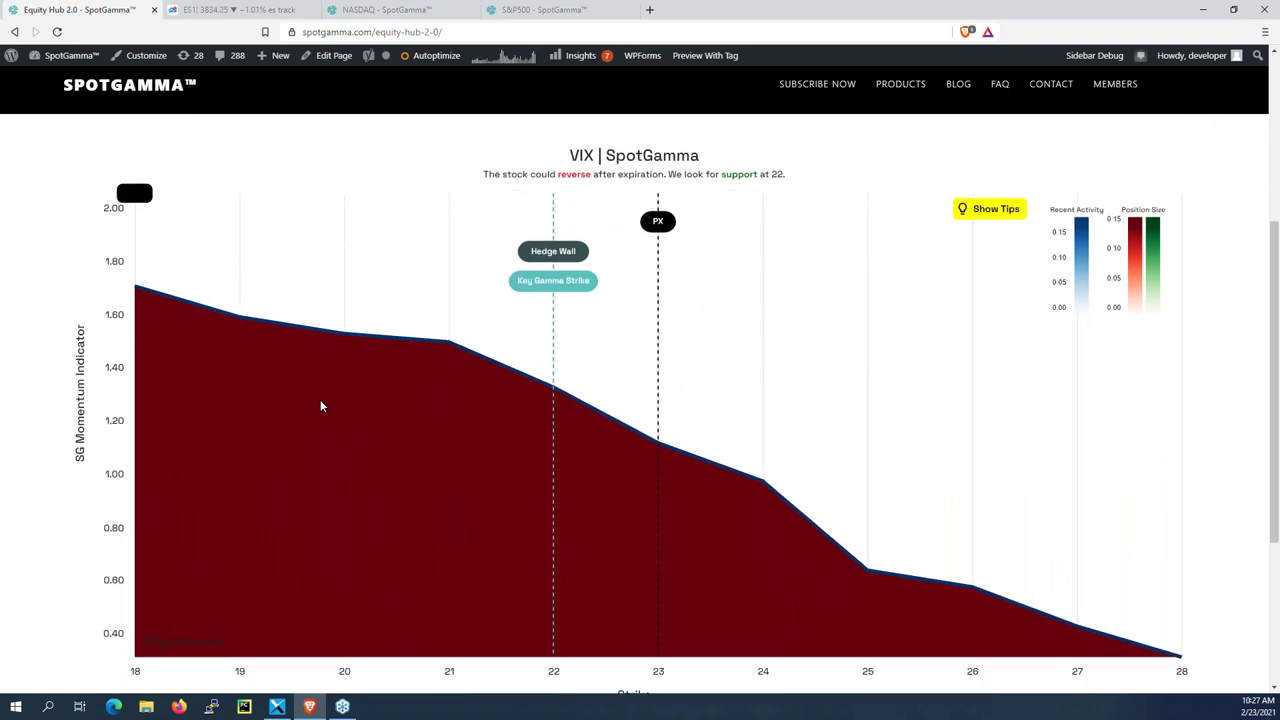
scroll(321, 405, "up", 3)
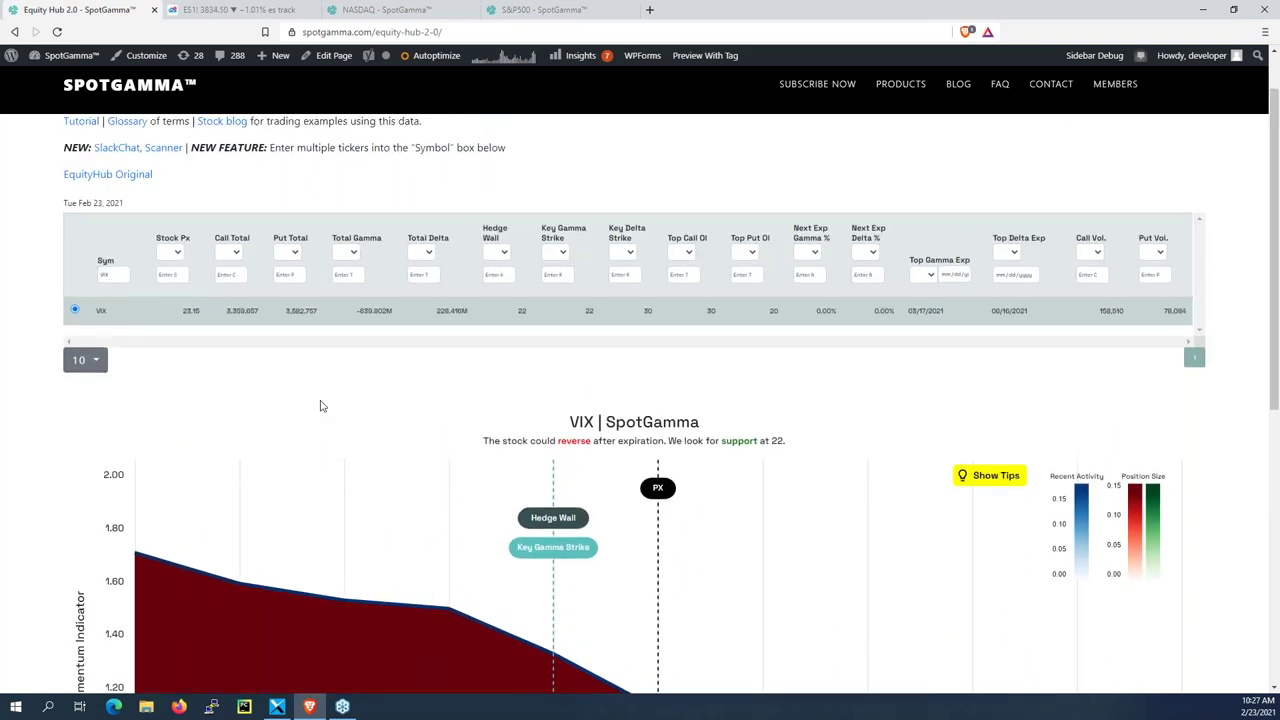
scroll(321, 405, "down", 1)
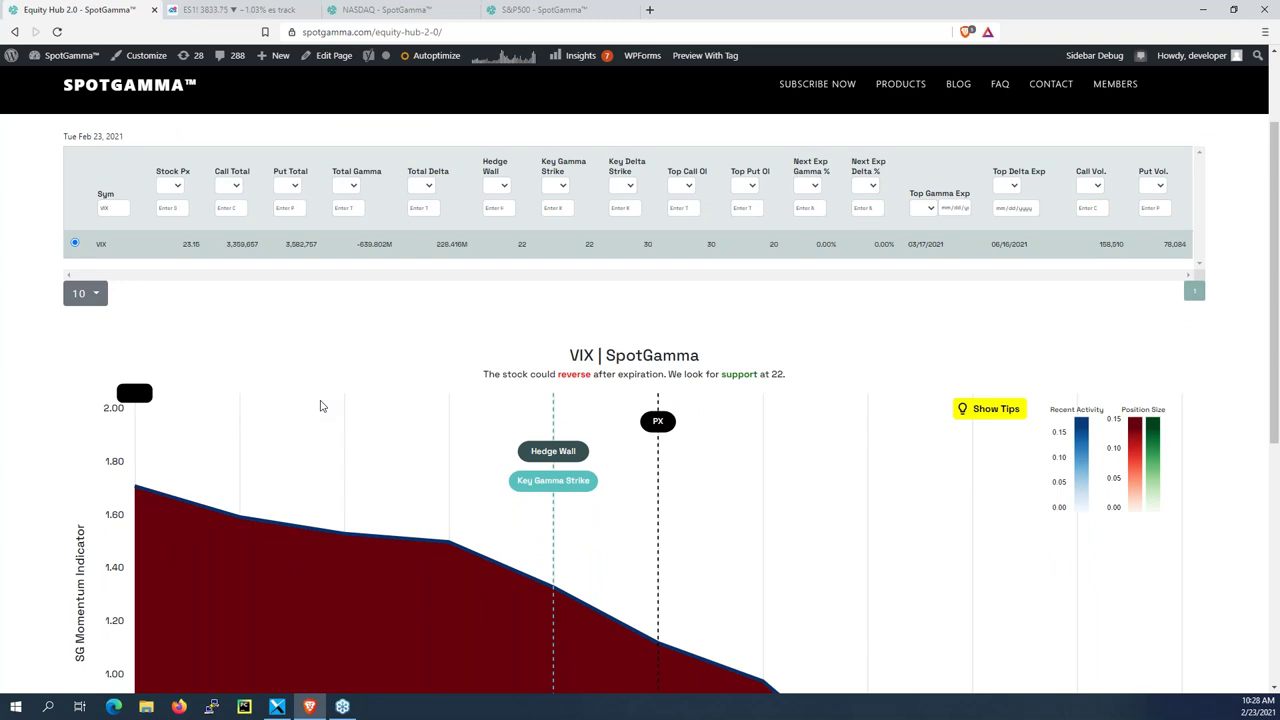
Step: Check Bookmap's ESH1 heatmap again and return to Brave to open the SpotGamma member portal
left_click(277, 706)
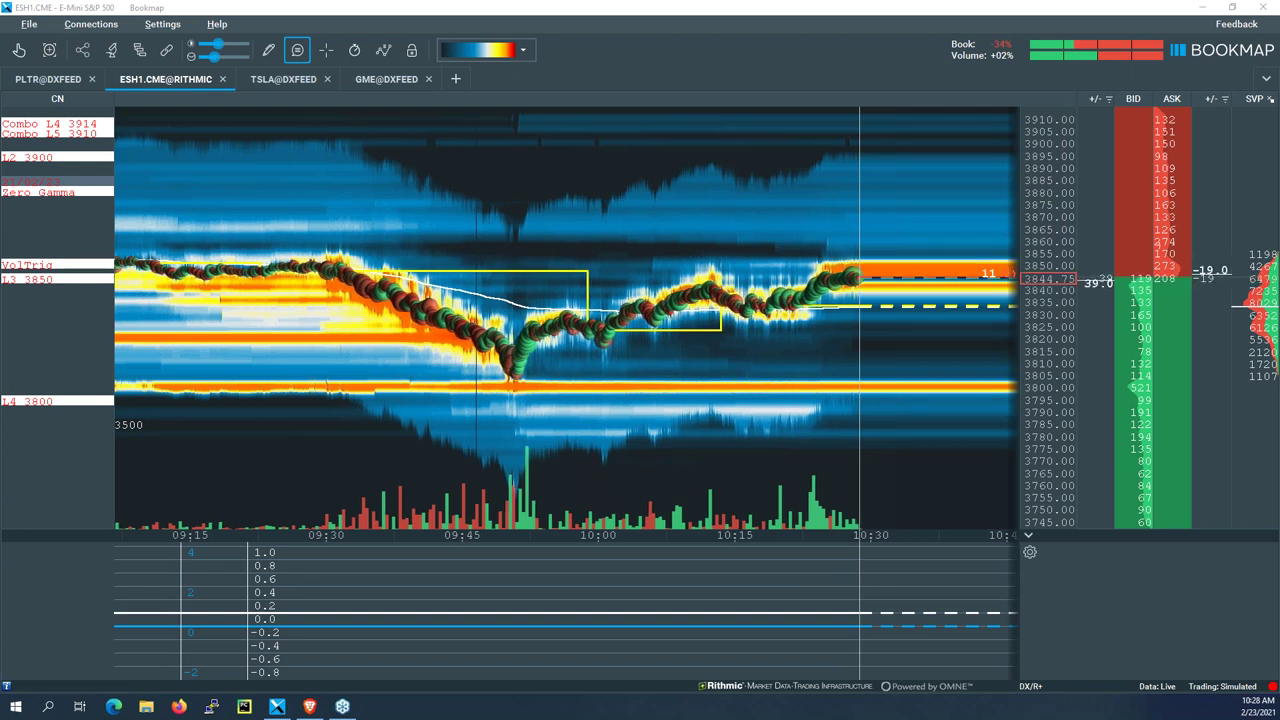
left_click(310, 707)
mouse_move(1100, 98)
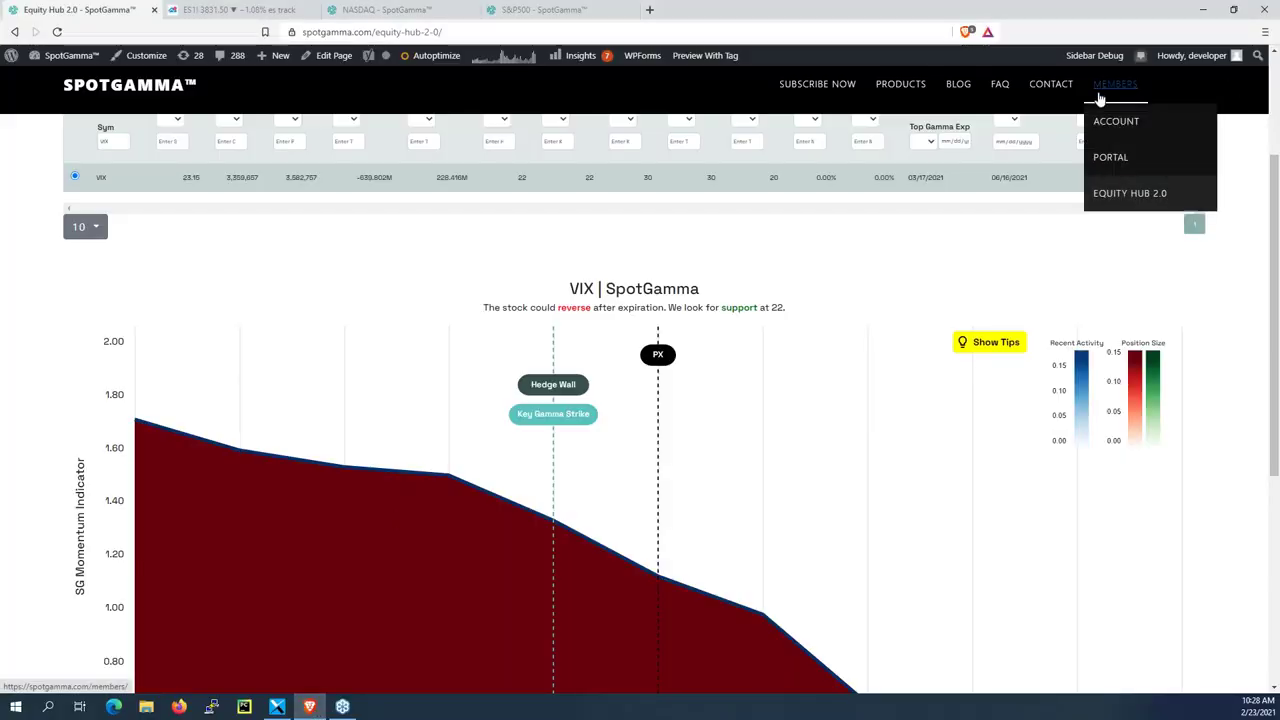
left_click(1110, 157)
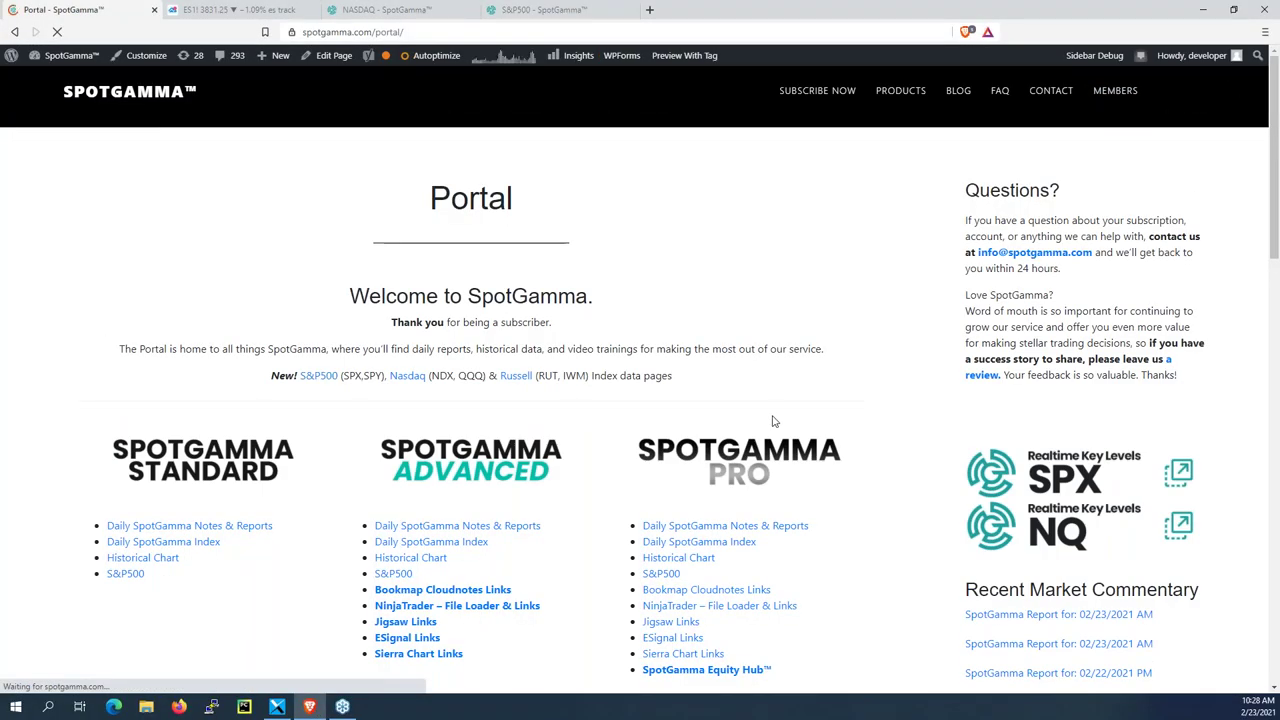
Step: Open the NQ Realtime Key Levels window from the portal, make it taller and show it over Bookmap's ESH1 heatmap
scroll(1000, 410, "down", 2)
left_click(1131, 404)
left_click_drag(84, 14, 733, 86)
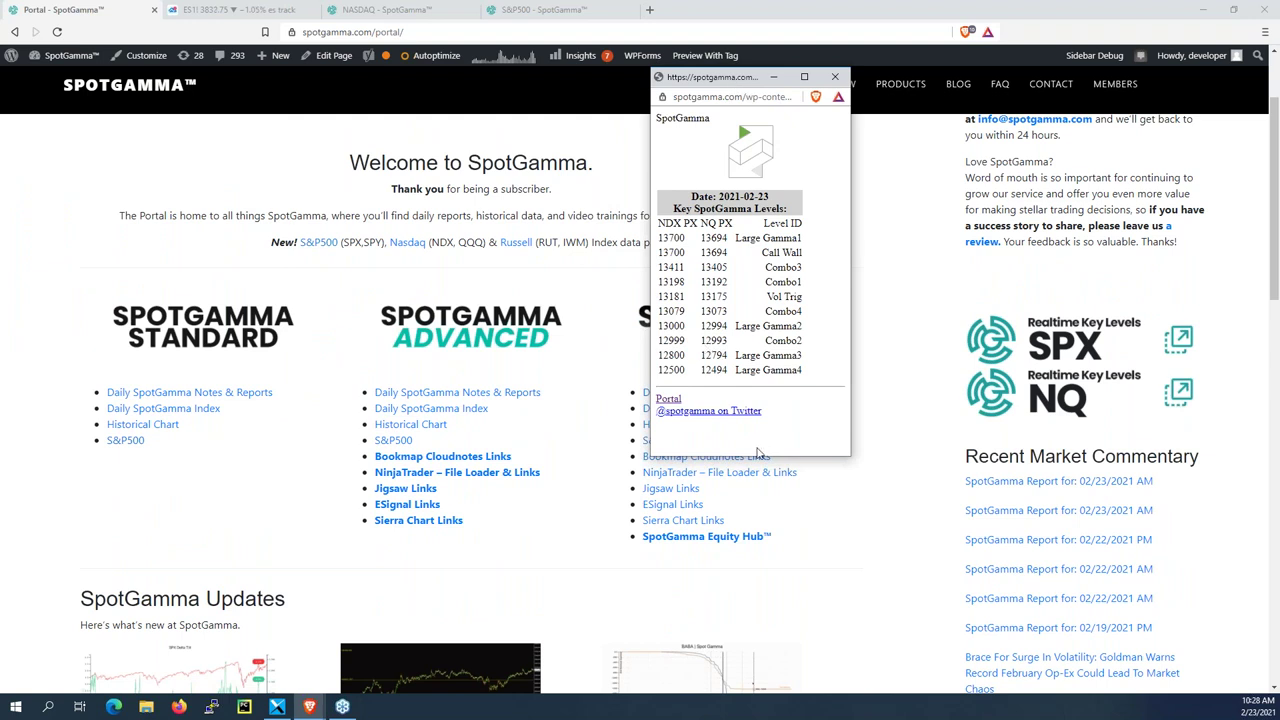
left_click_drag(840, 456, 831, 525)
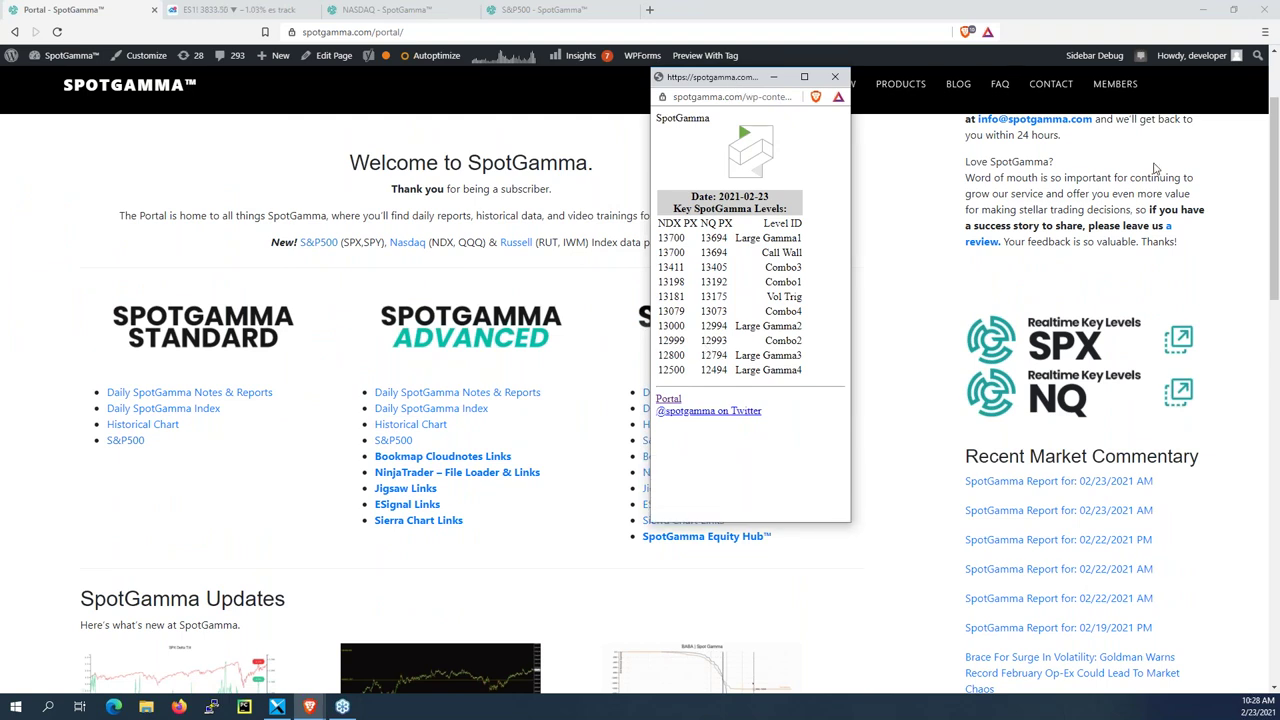
key("alt+Tab")
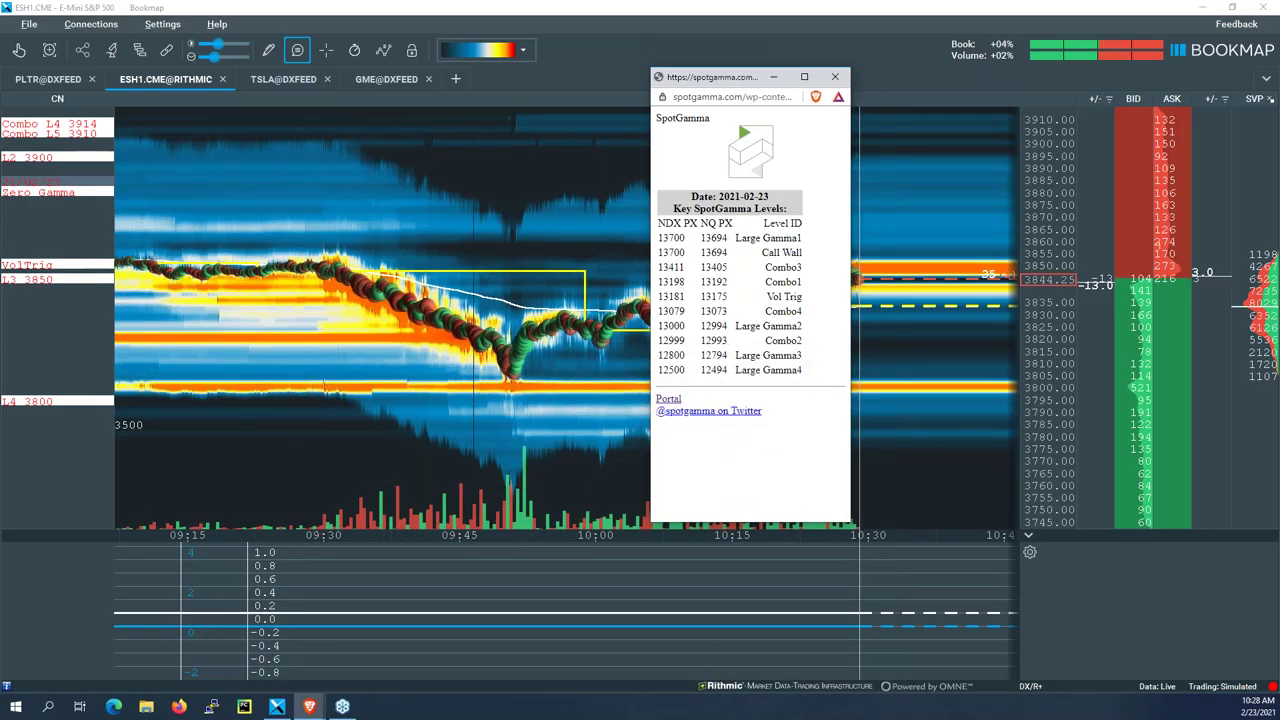
Step: Move the NQ Realtime Key Levels window clear of the ESH1 heatmap and switch to the SpotGamma portal in Brave
left_click_drag(710, 85, 1083, 98)
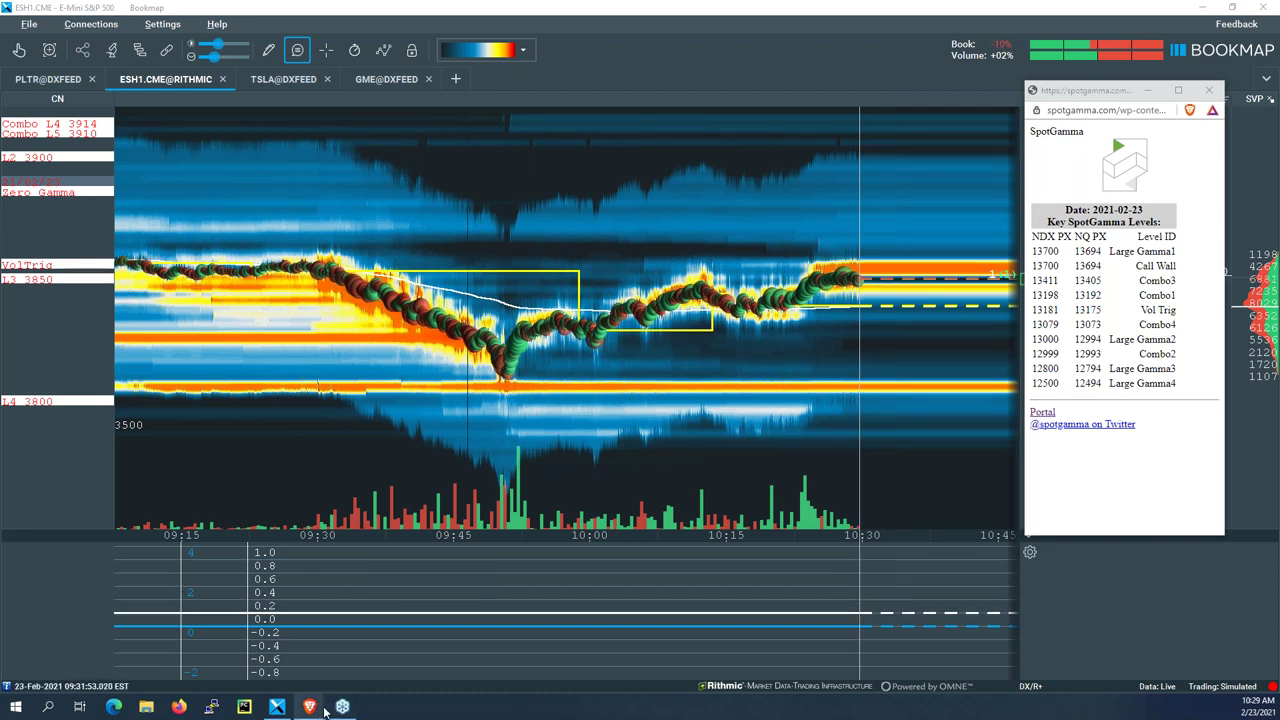
mouse_move(310, 704)
left_click(275, 650)
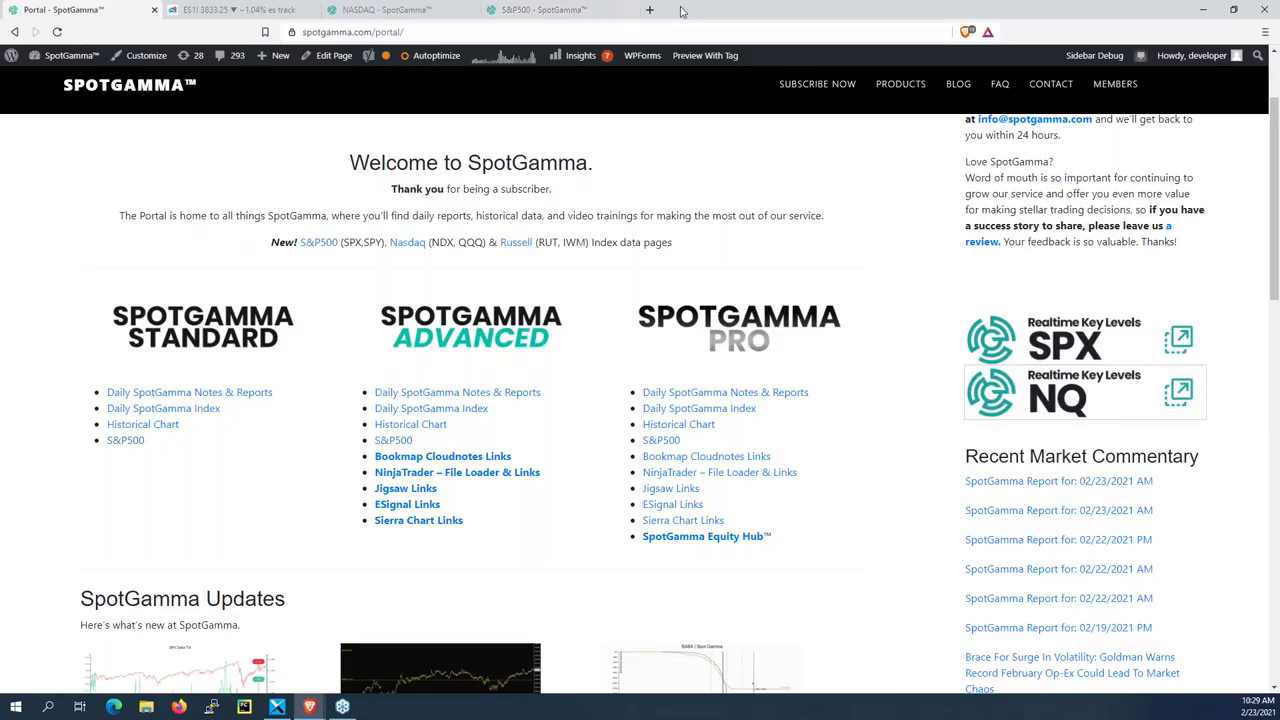
Step: Open the Gold & Silver Hub page at spotgamma.com/gold-silver-hub in a new browser tab
left_click(651, 10)
type("soit")
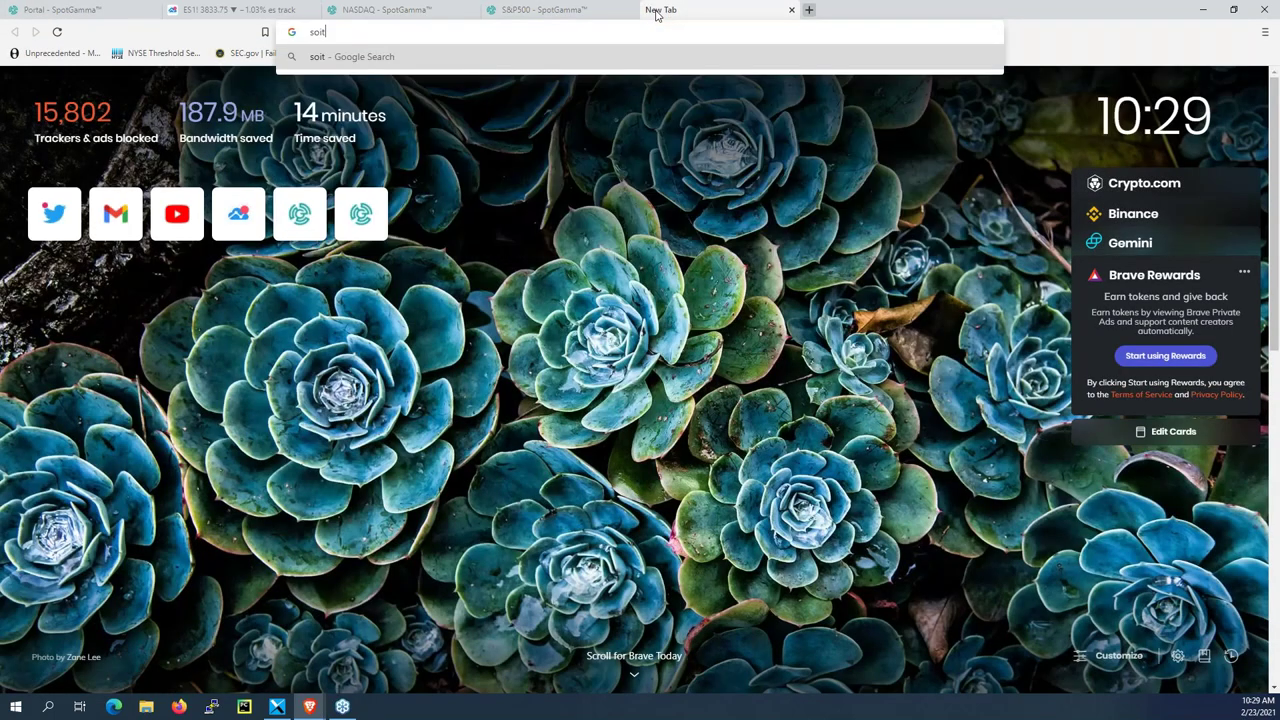
key("BackSpace")
key("BackSpace")
key("BackSpace")
type("potgamma.com")
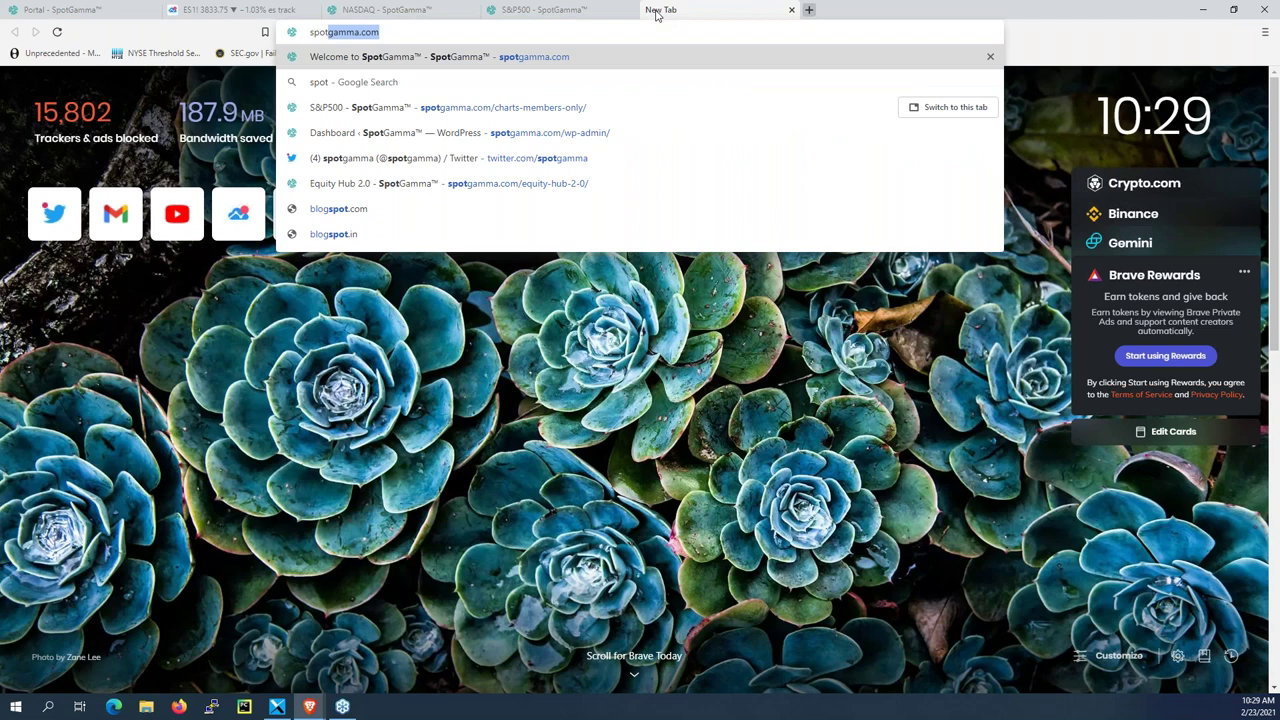
key("Right")
type("/g")
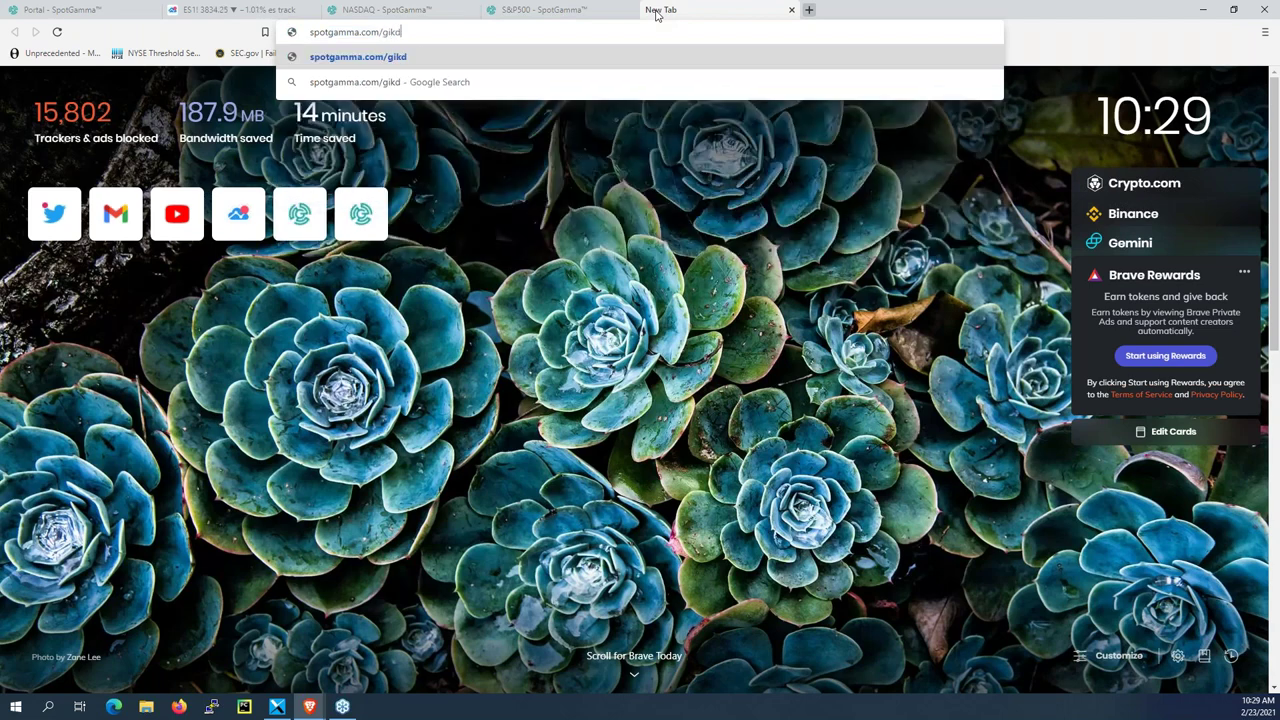
type("old-si")
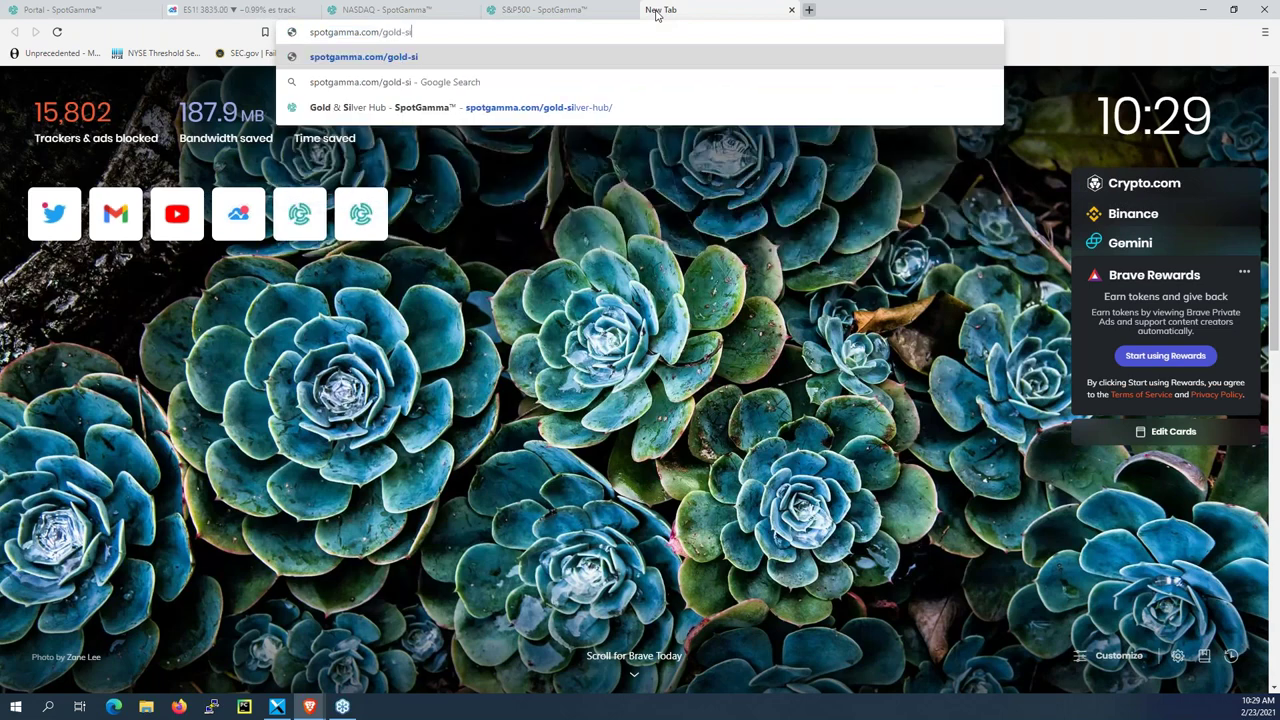
type("lver-hub")
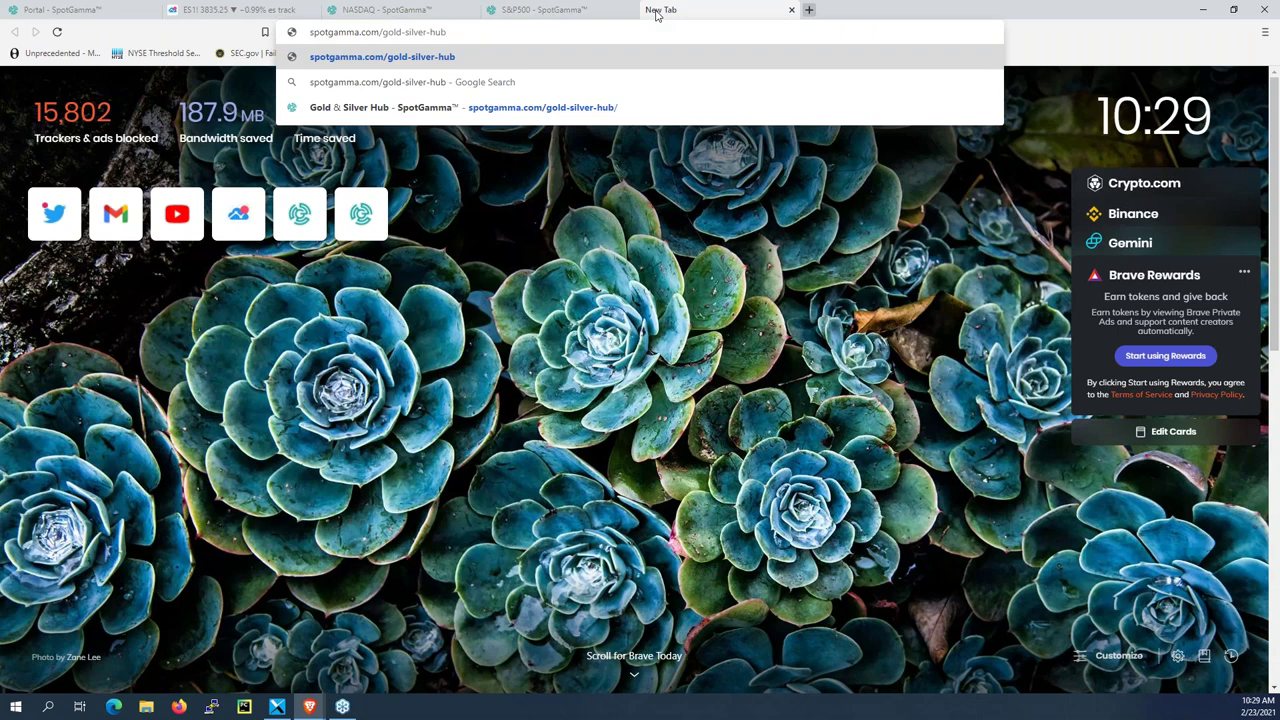
key("Return")
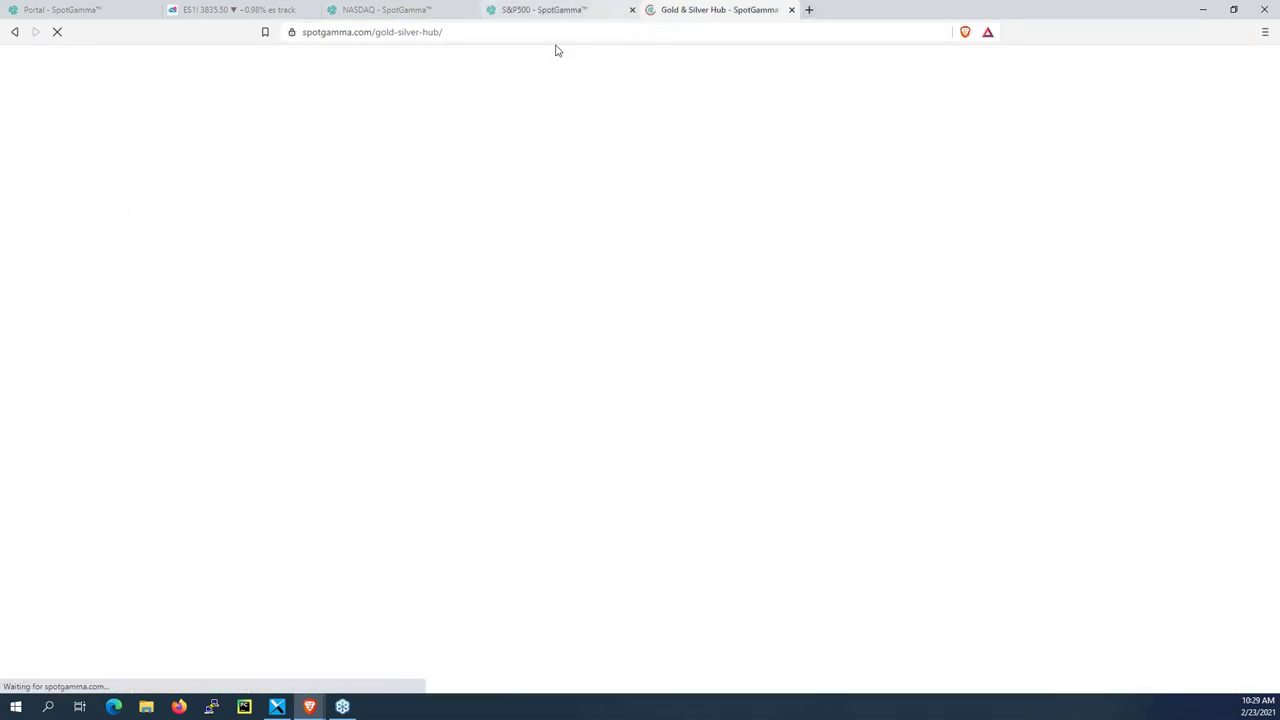
Step: Look through the Gold & Silver Hub introduction and its stock table, and select the HL row
scroll(468, 478, "down", 3)
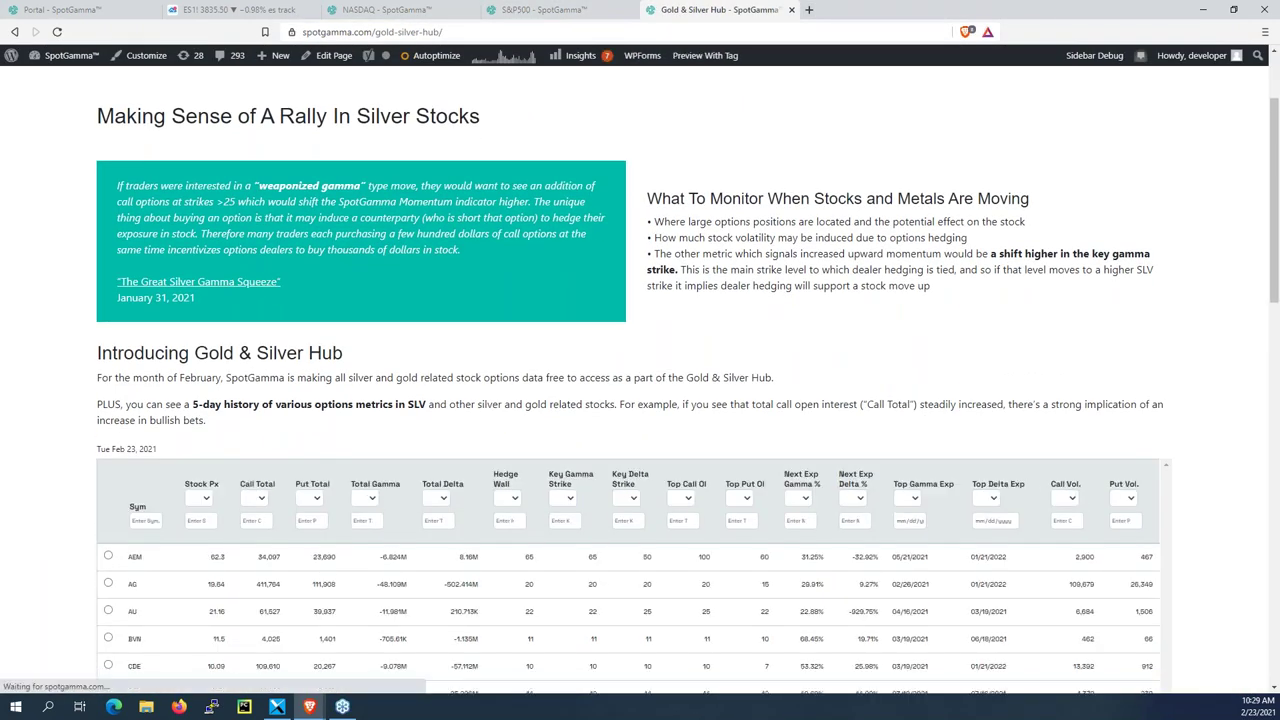
scroll(53, 528, "down", 3)
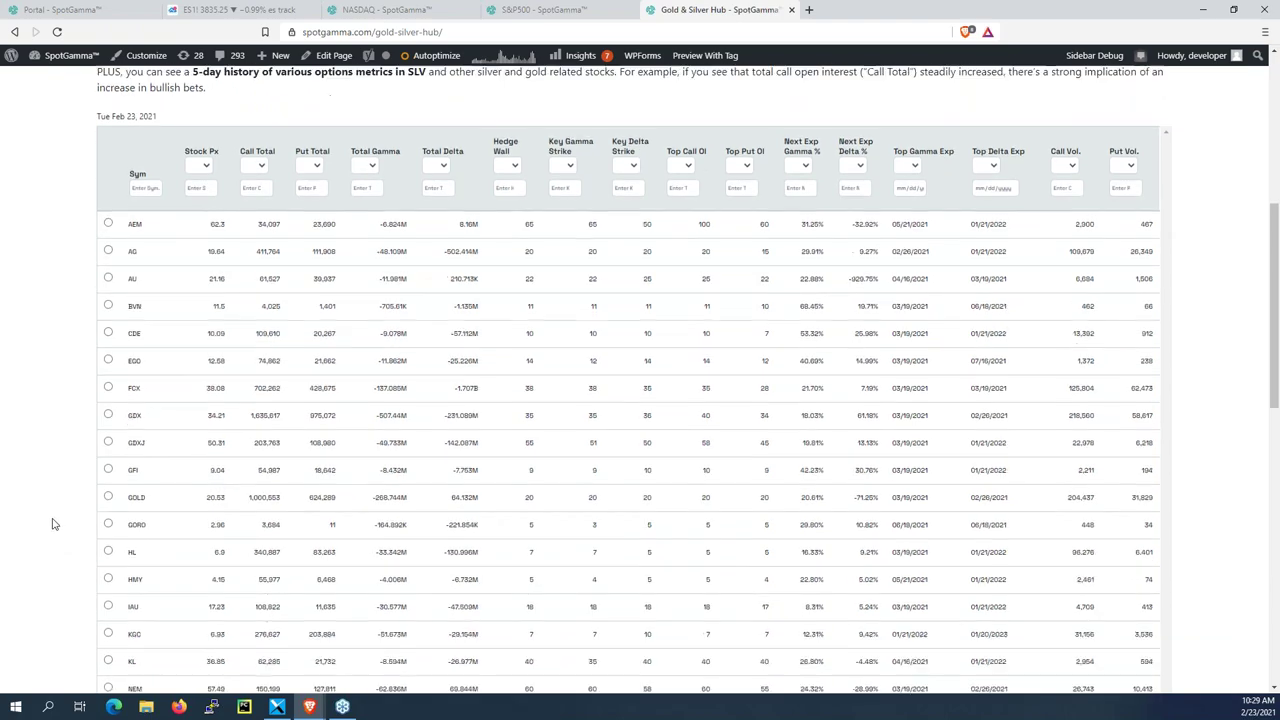
scroll(53, 524, "down", 1)
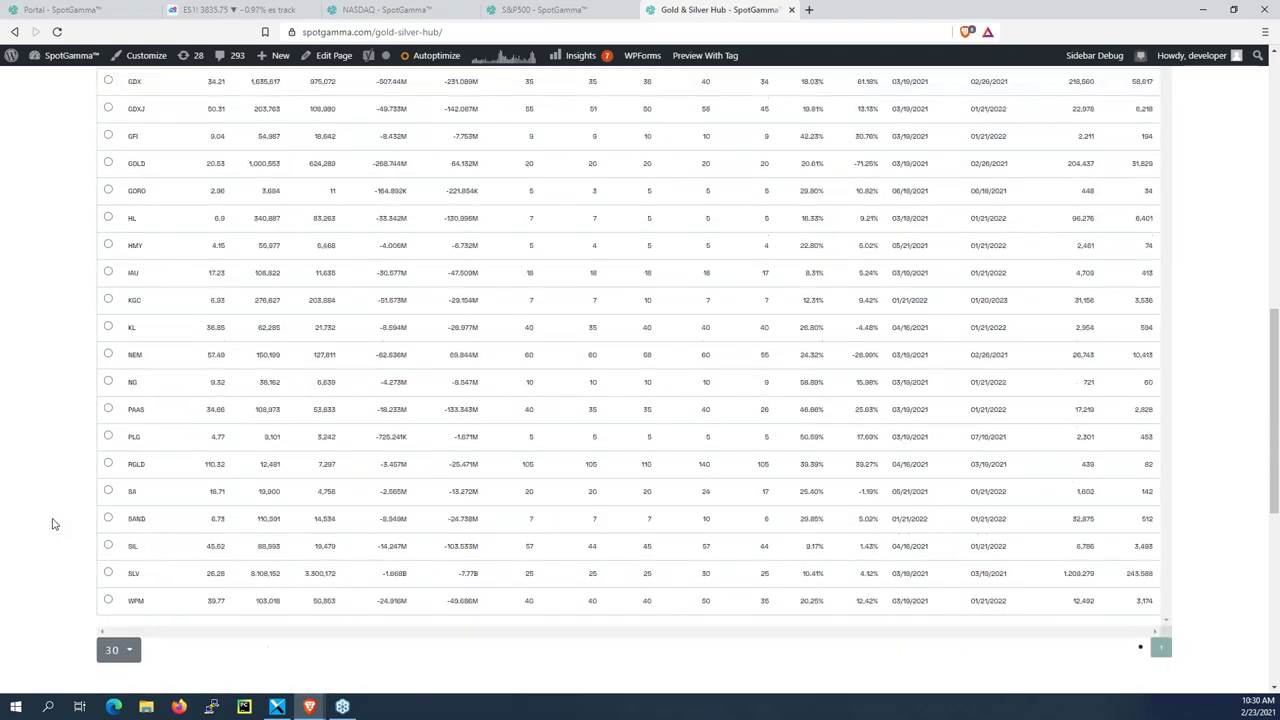
scroll(53, 524, "up", 5)
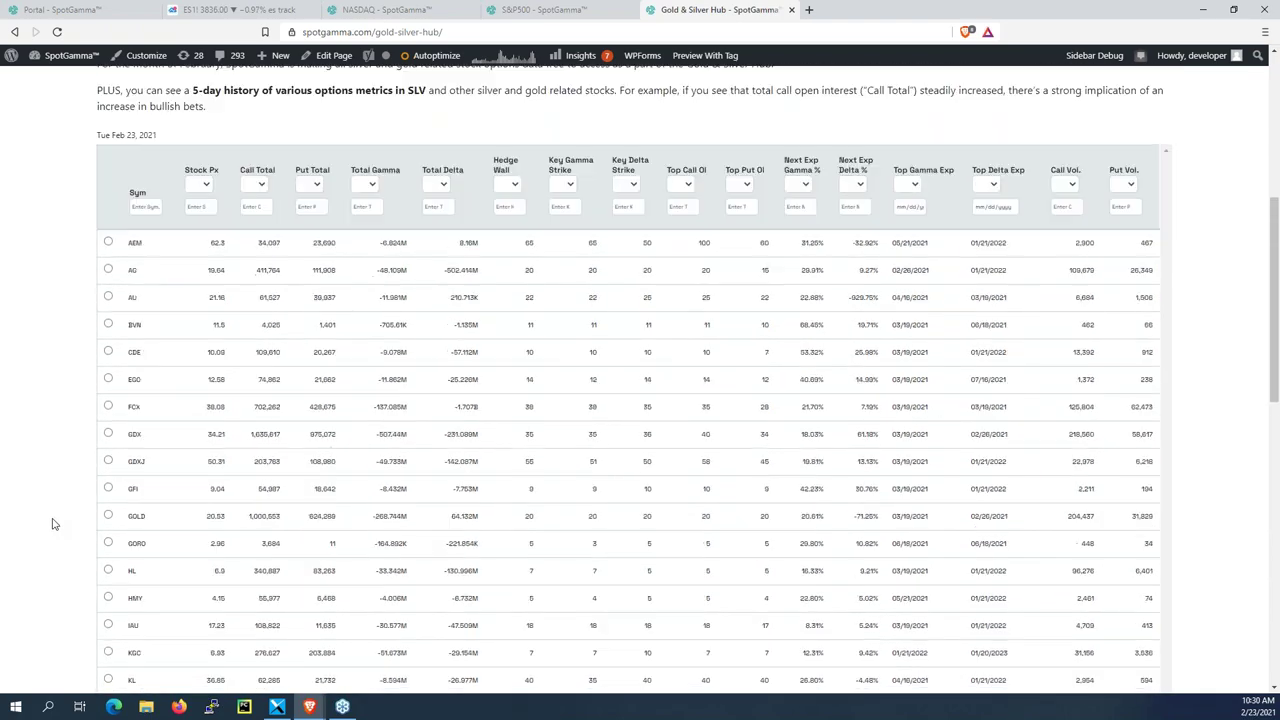
scroll(53, 524, "up", 2)
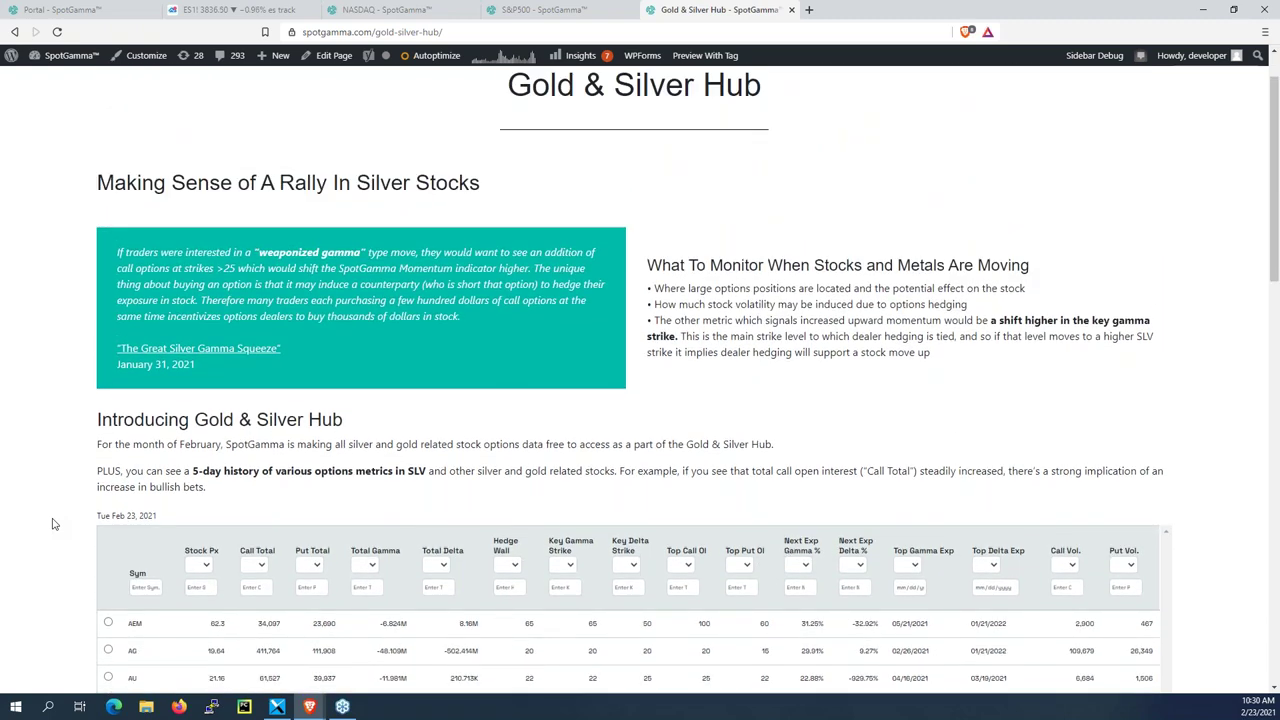
scroll(53, 524, "down", 3)
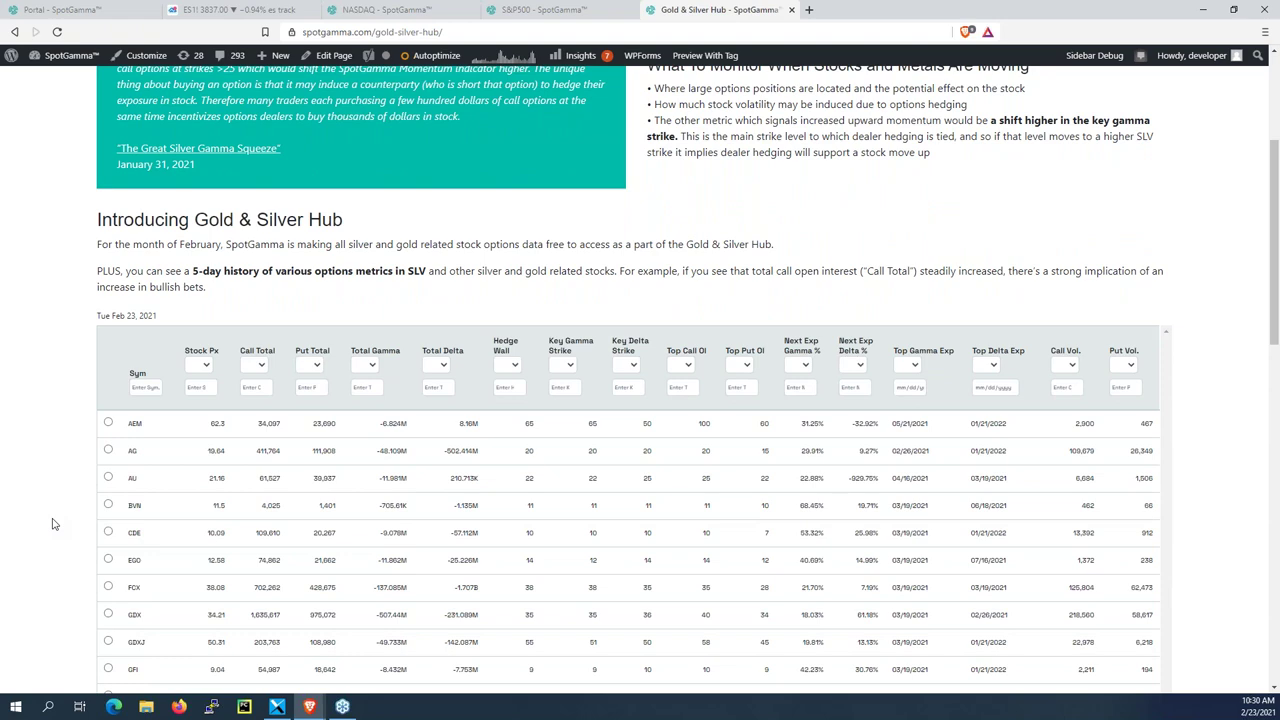
scroll(53, 524, "down", 4)
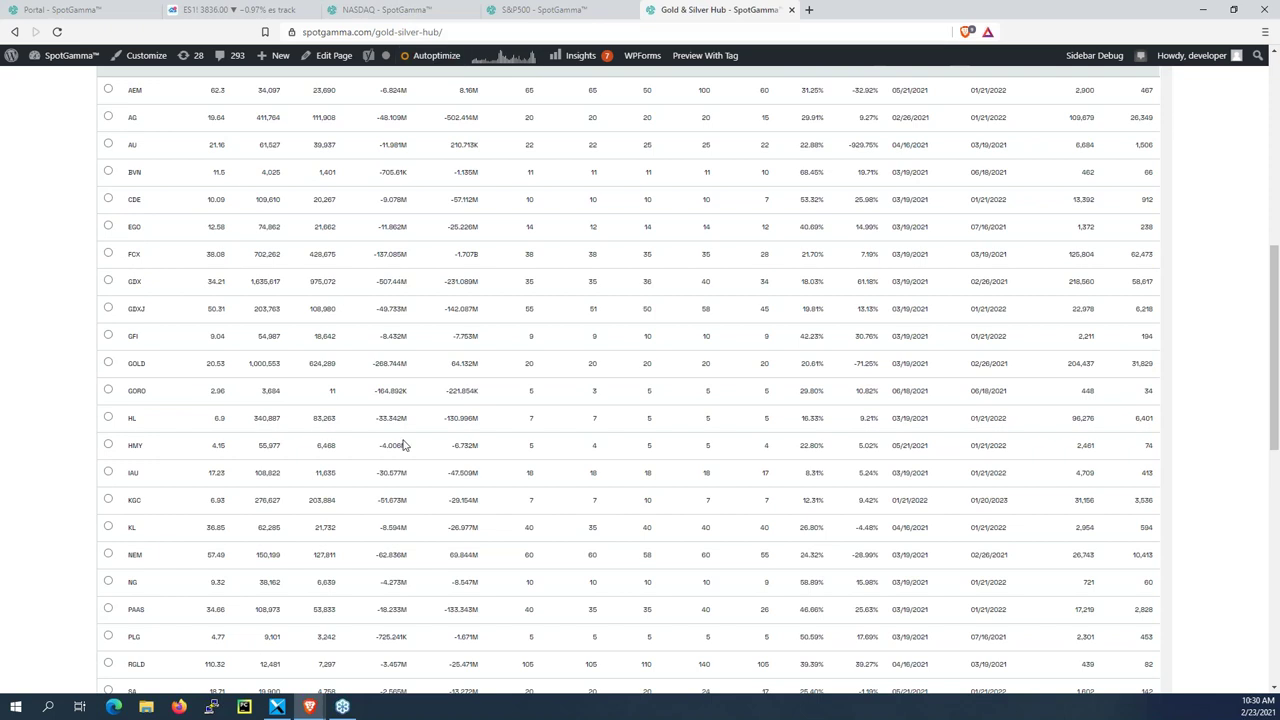
scroll(403, 447, "down", 1)
left_click(108, 378)
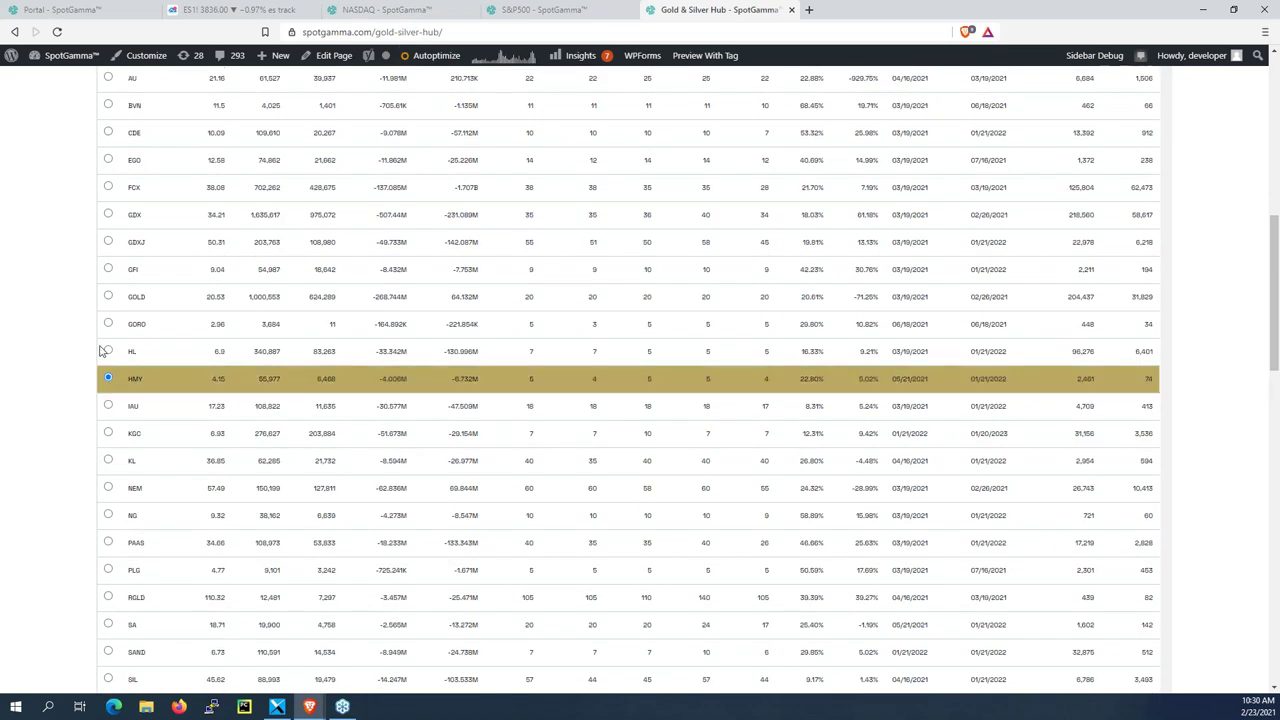
left_click(108, 351)
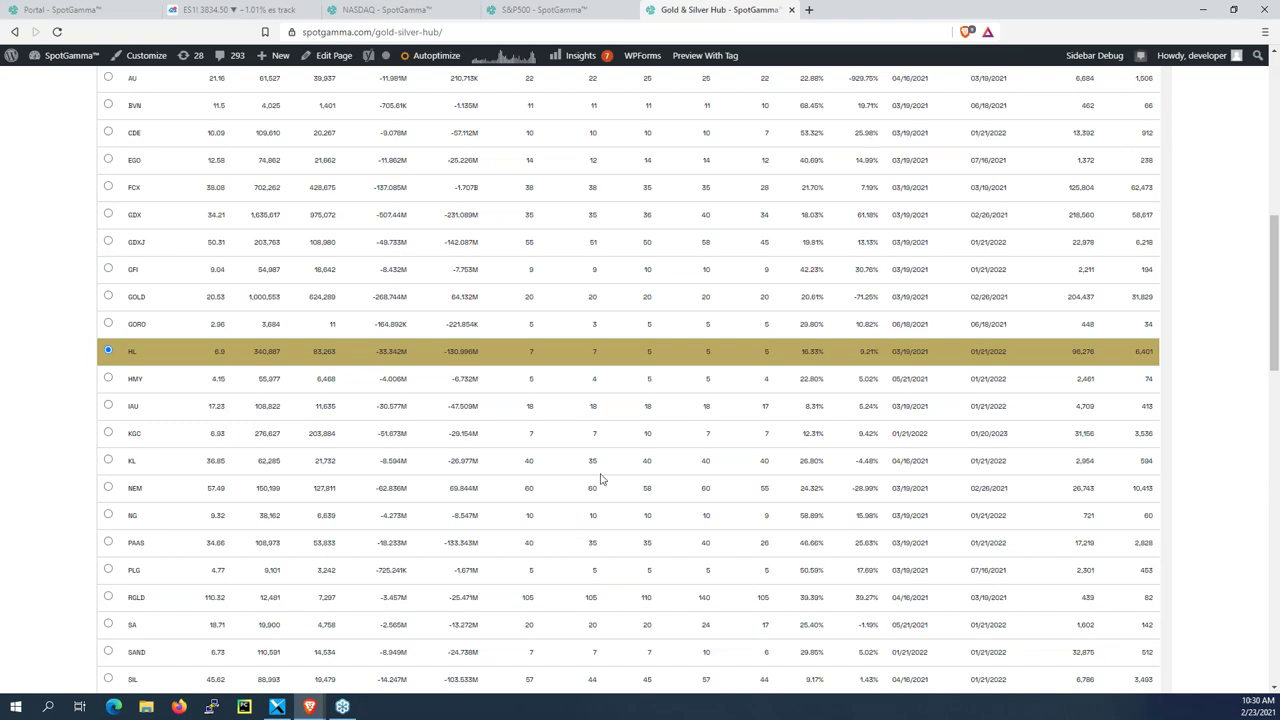
Step: Switch to Bookmap and examine ESH1 price action against the SpotGamma levels between Call Wall 4000 and PutWall 3700
left_click(277, 706)
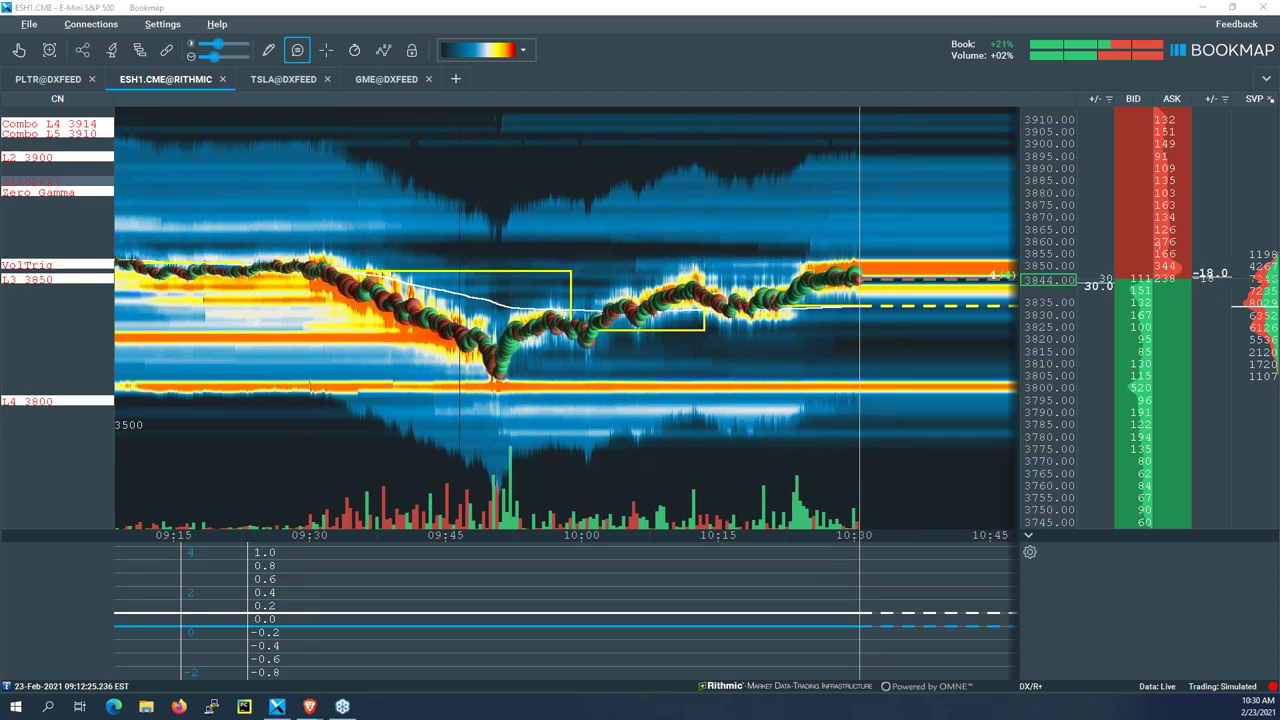
mouse_move(339, 301)
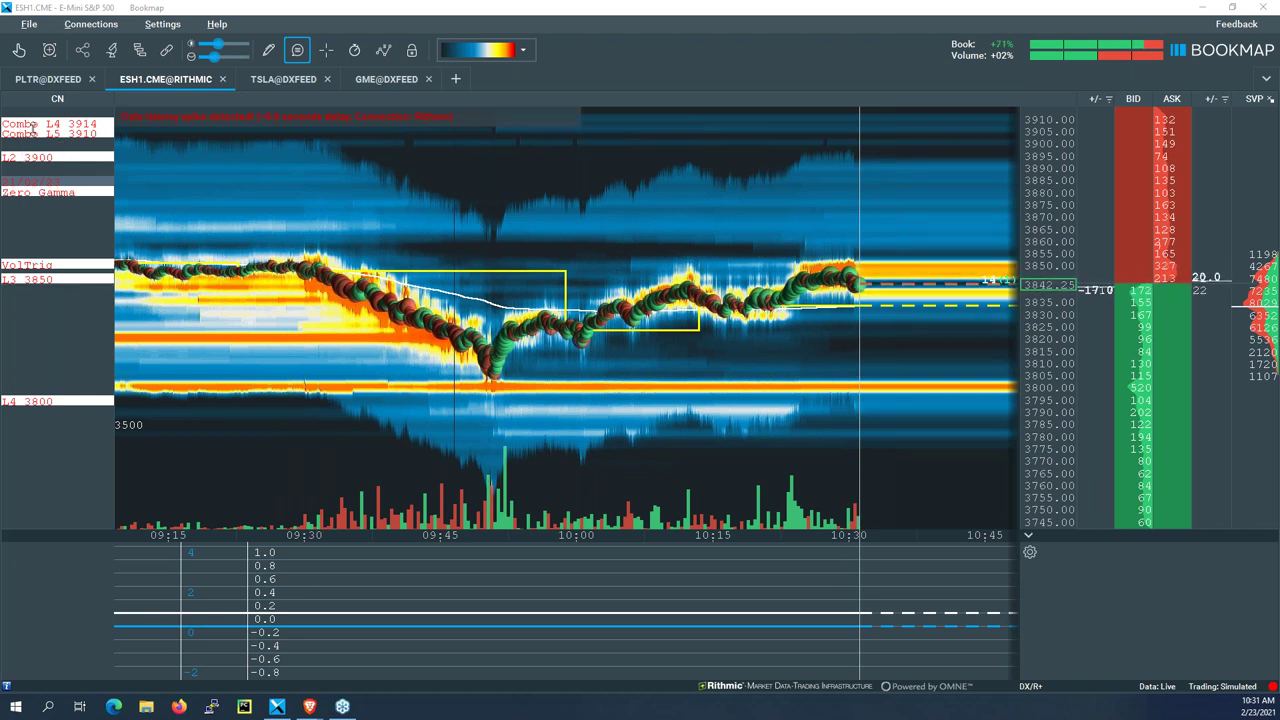
mouse_move(137, 172)
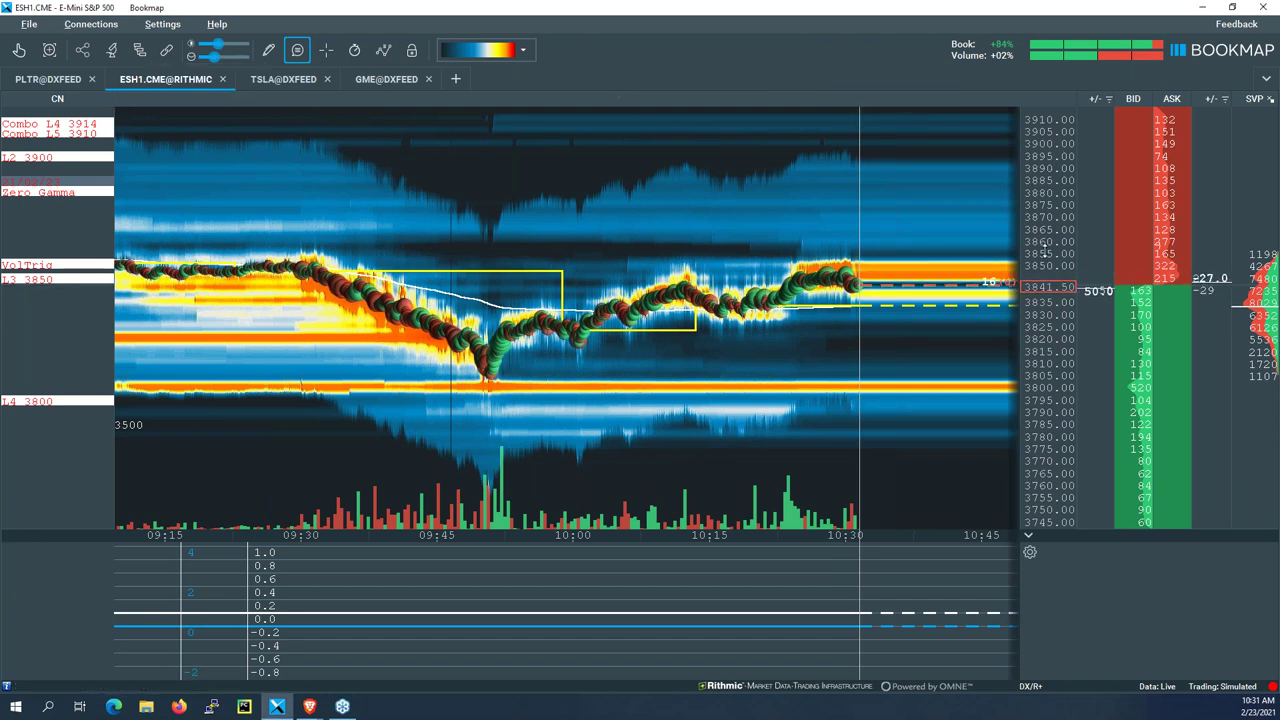
scroll(1045, 175, "down", 2)
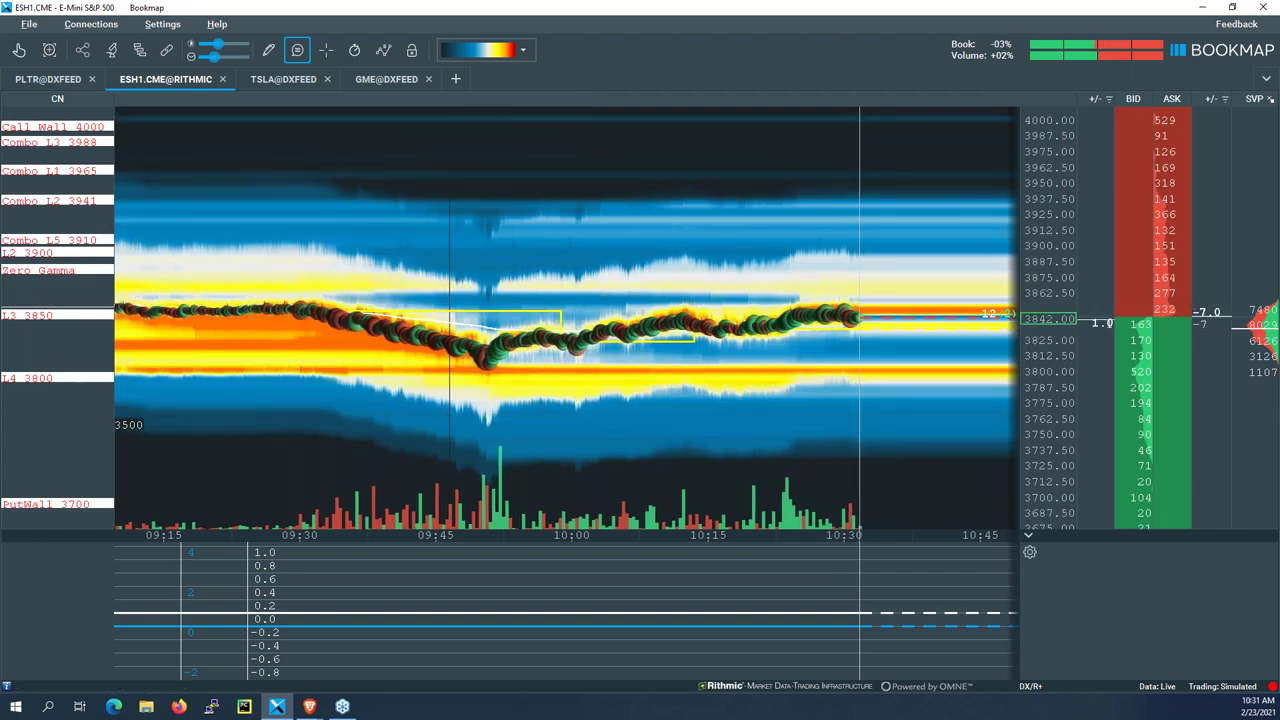
mouse_move(158, 256)
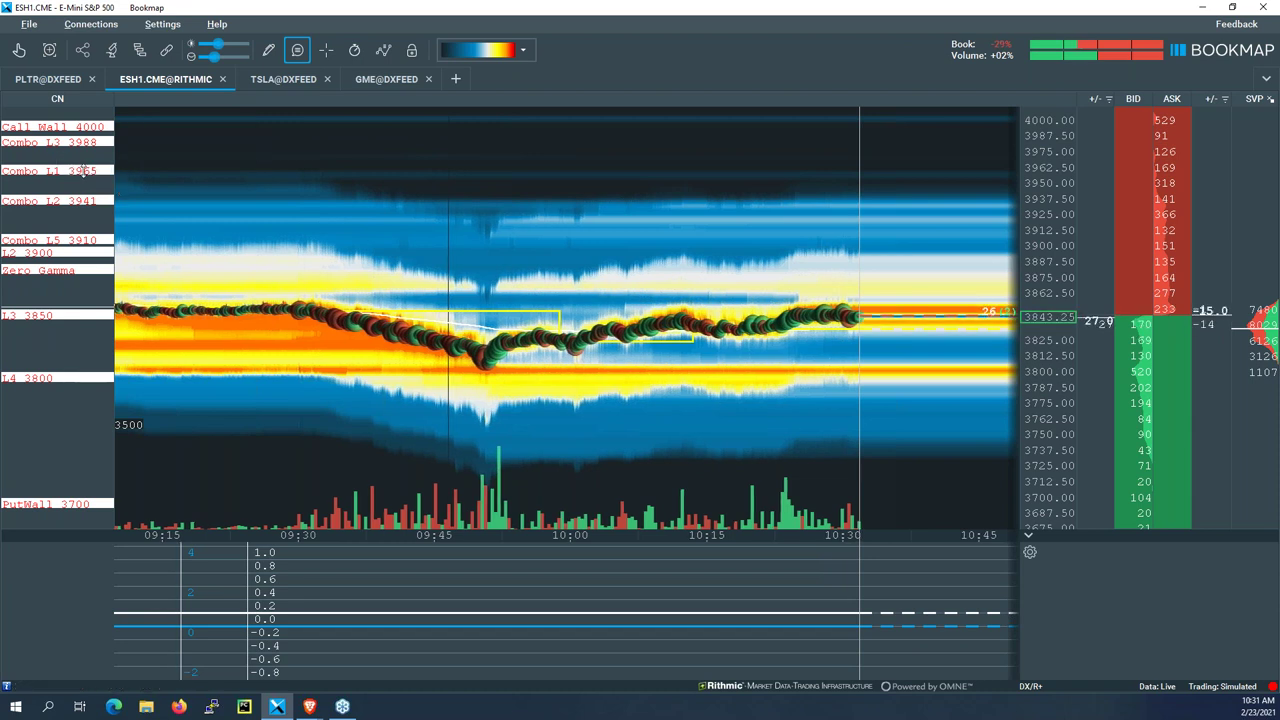
mouse_move(94, 181)
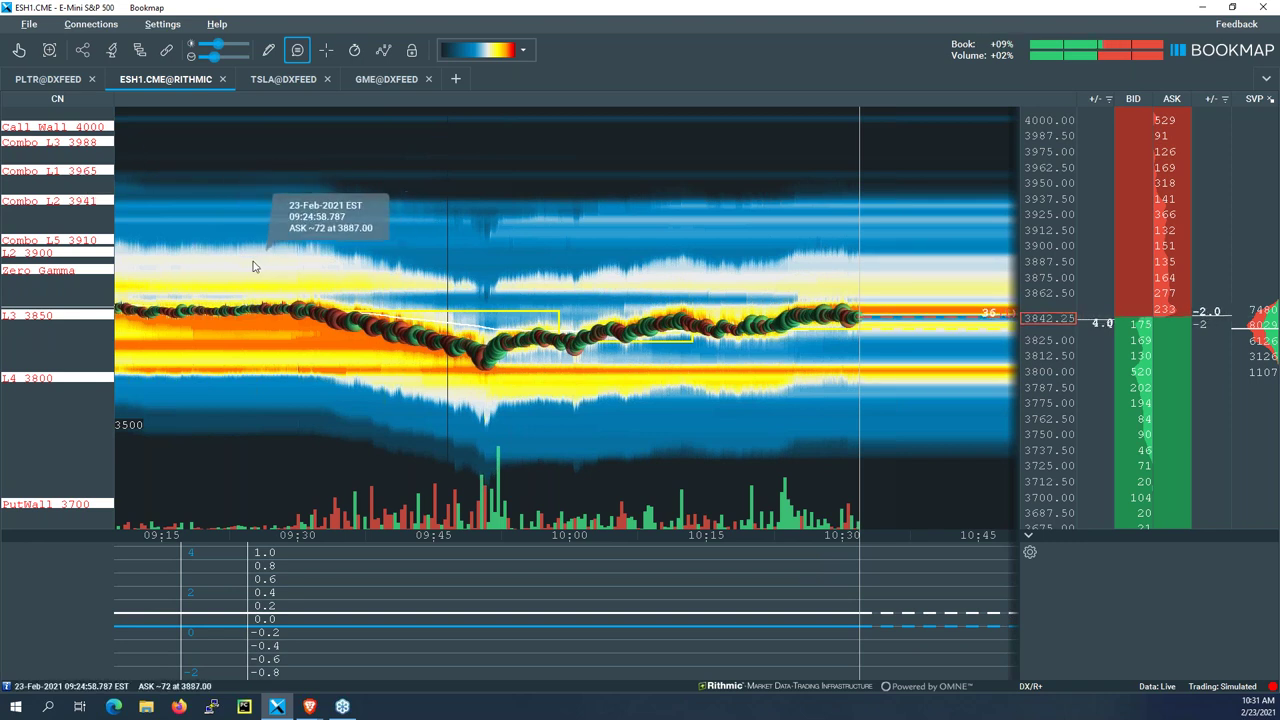
mouse_move(350, 320)
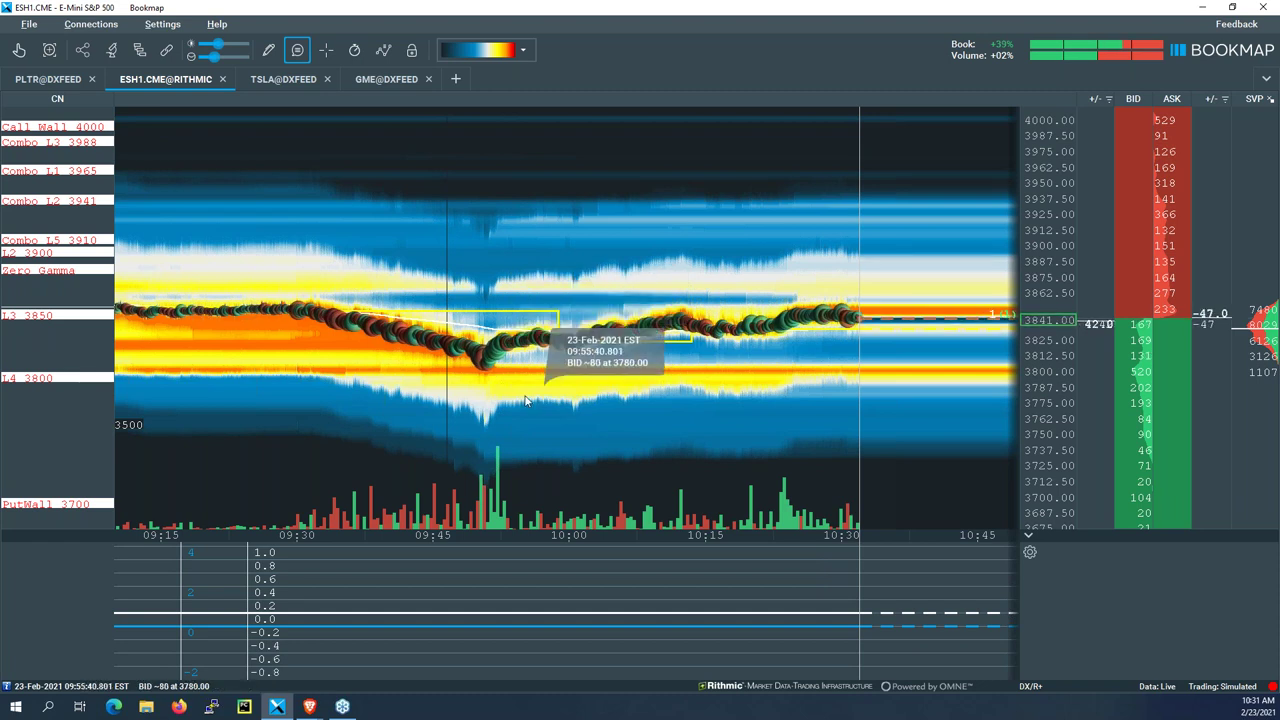
mouse_move(131, 323)
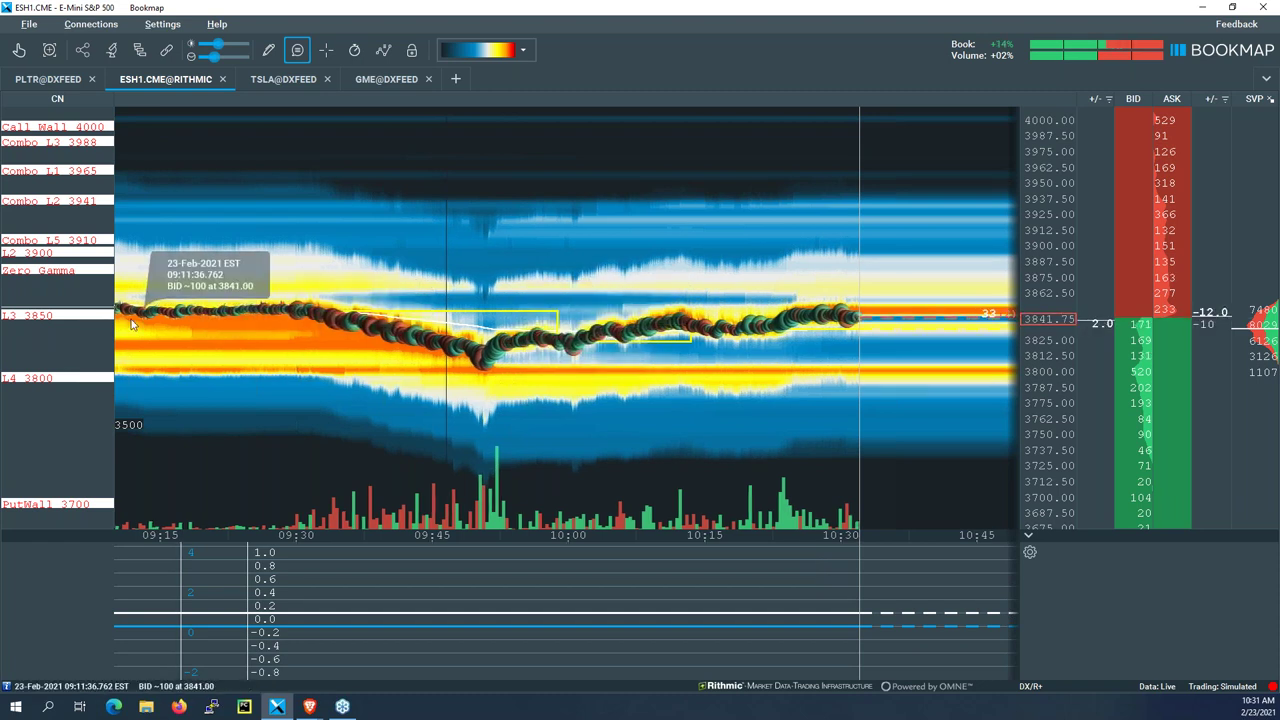
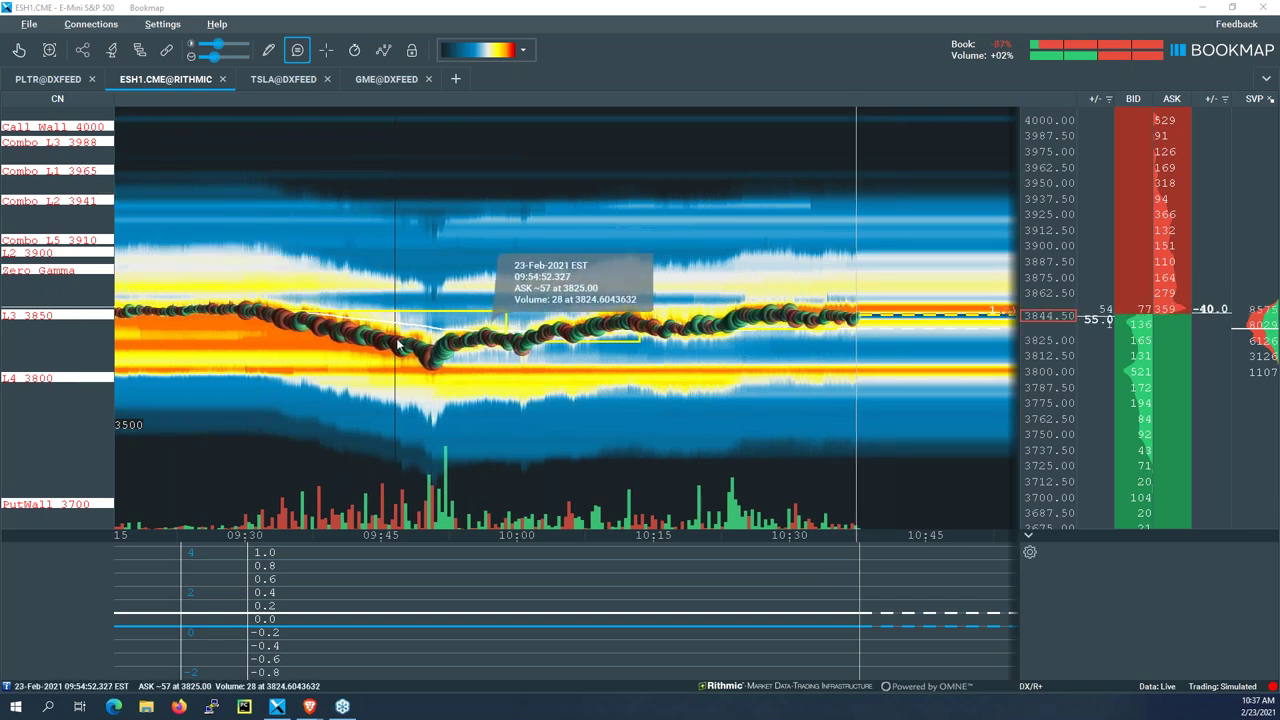
scroll(120, 300, "up", 3)
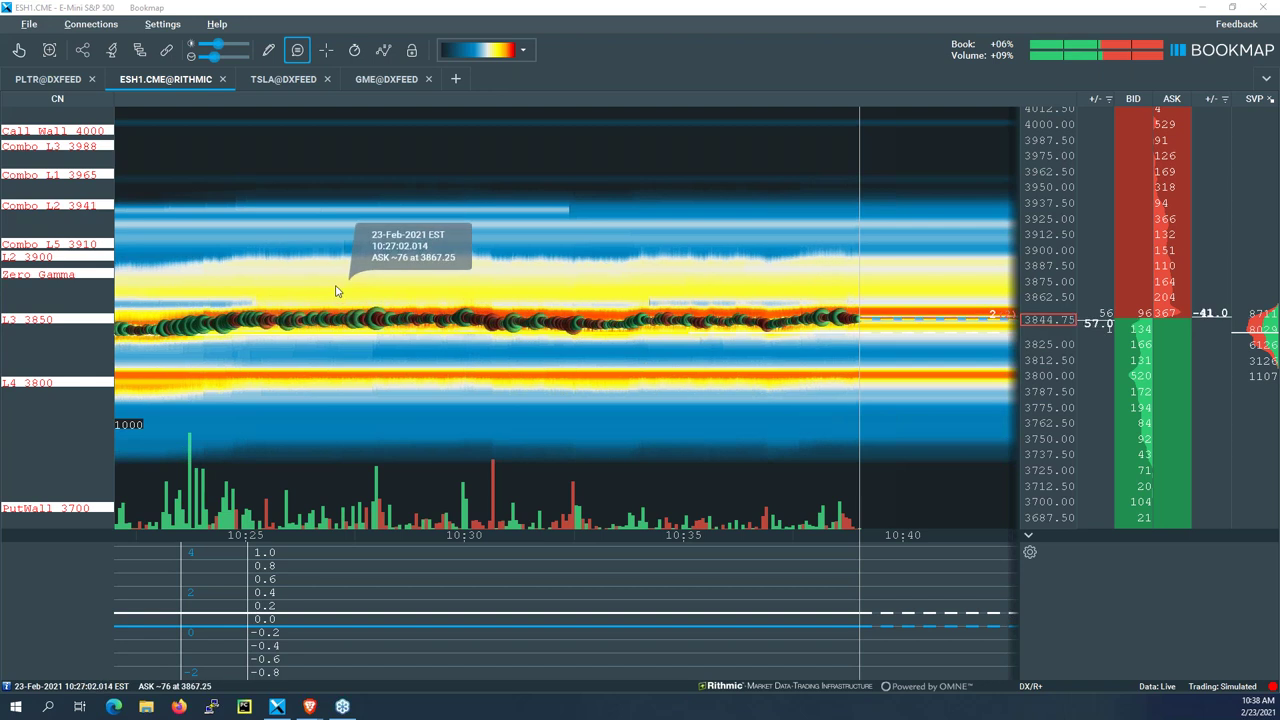
Step: Show the TSLA heatmap in Bookmap and examine its price action back to before the 09:30 open
left_click(275, 85)
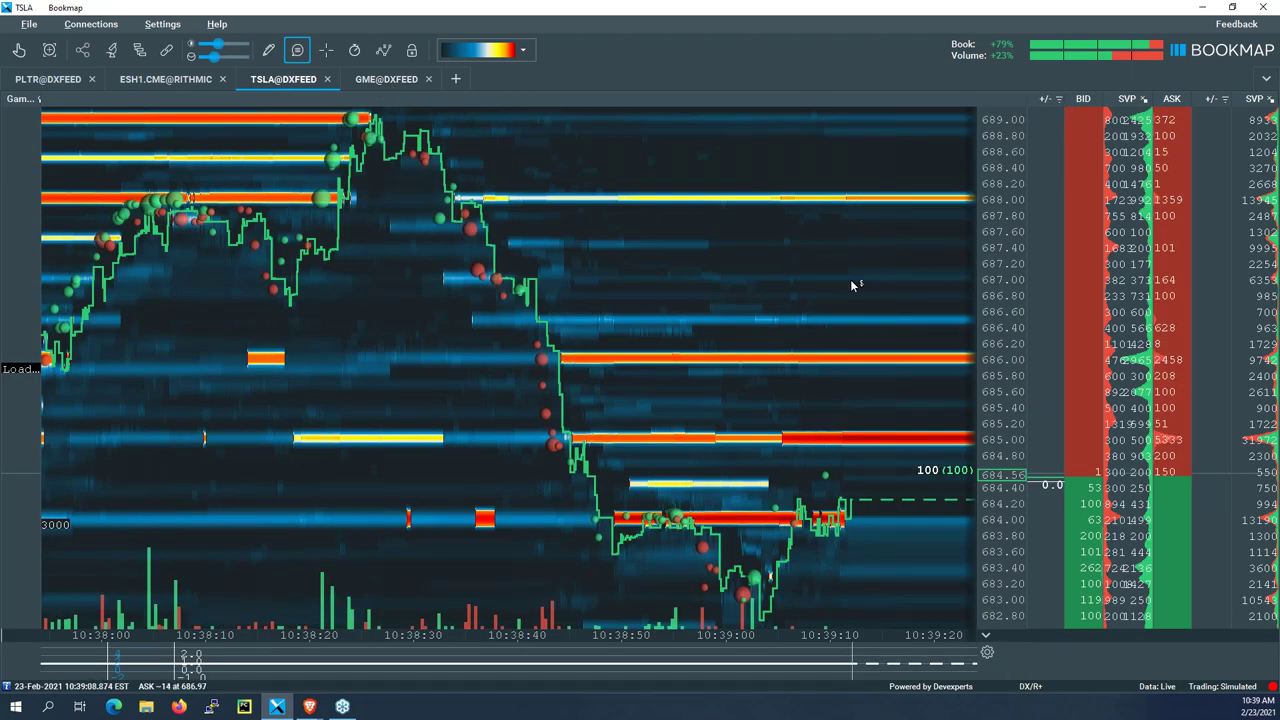
mouse_move(852, 285)
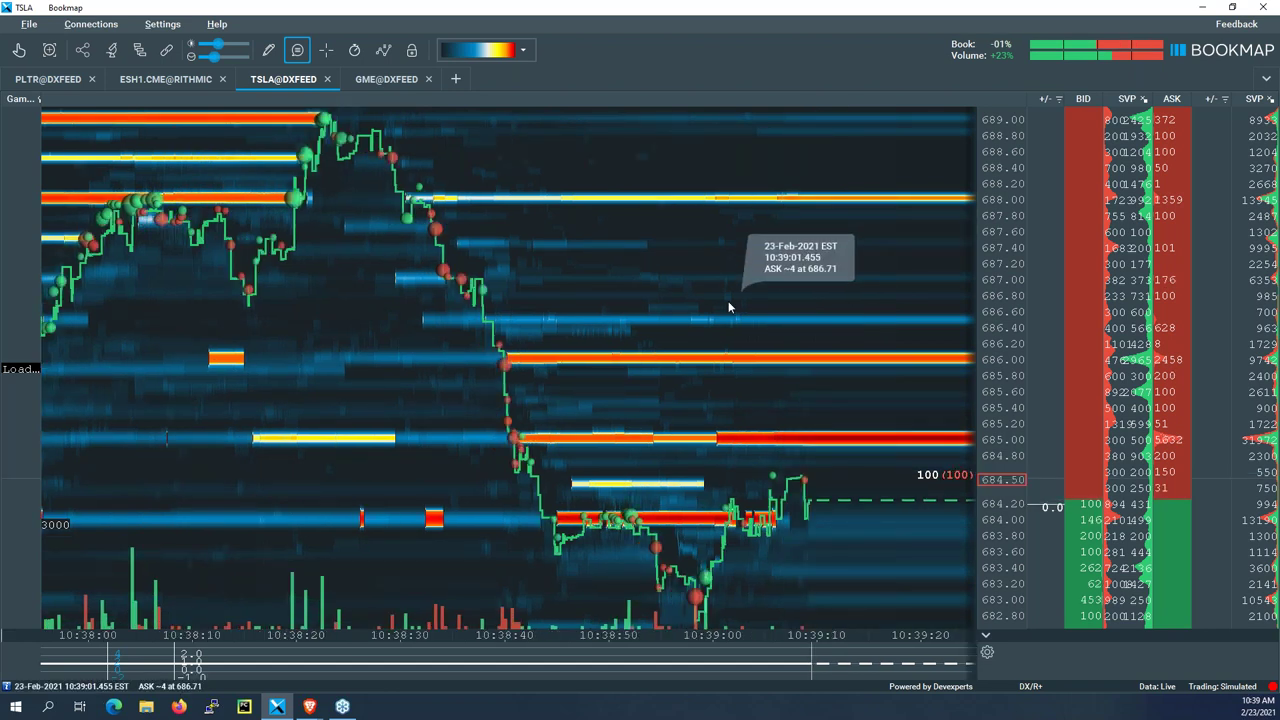
scroll(833, 257, "down", 5)
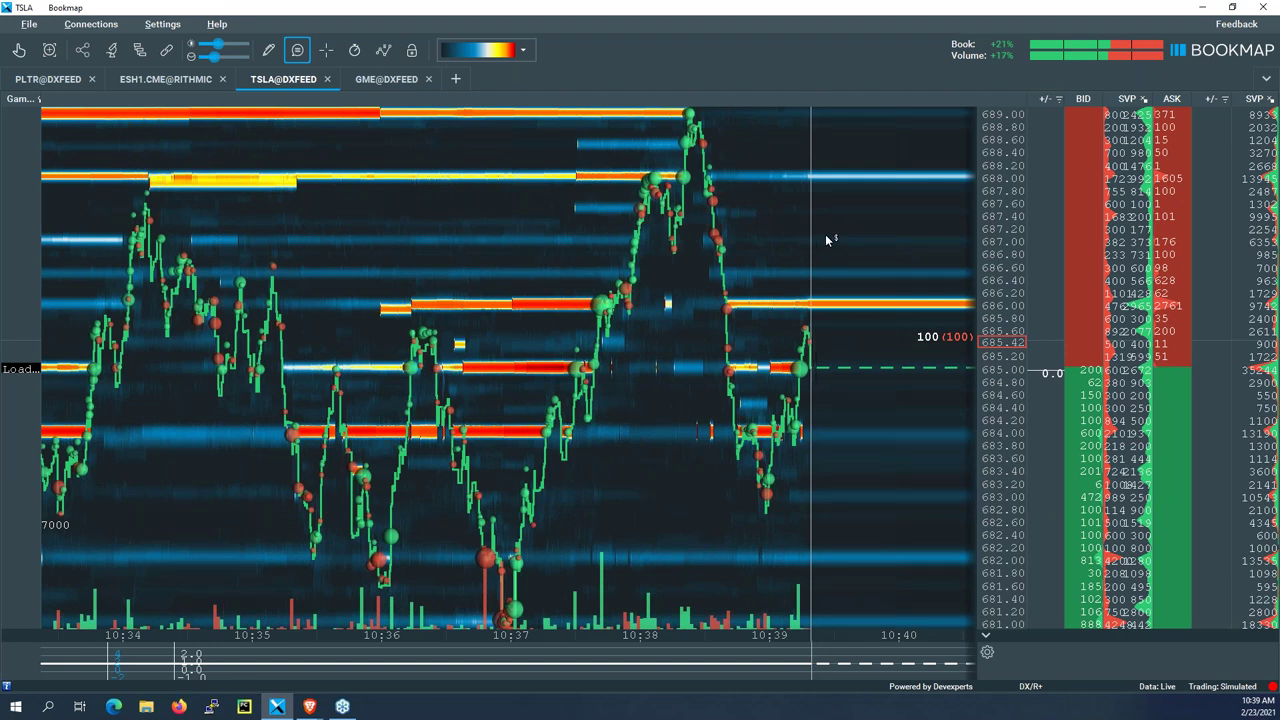
scroll(826, 239, "down", 5)
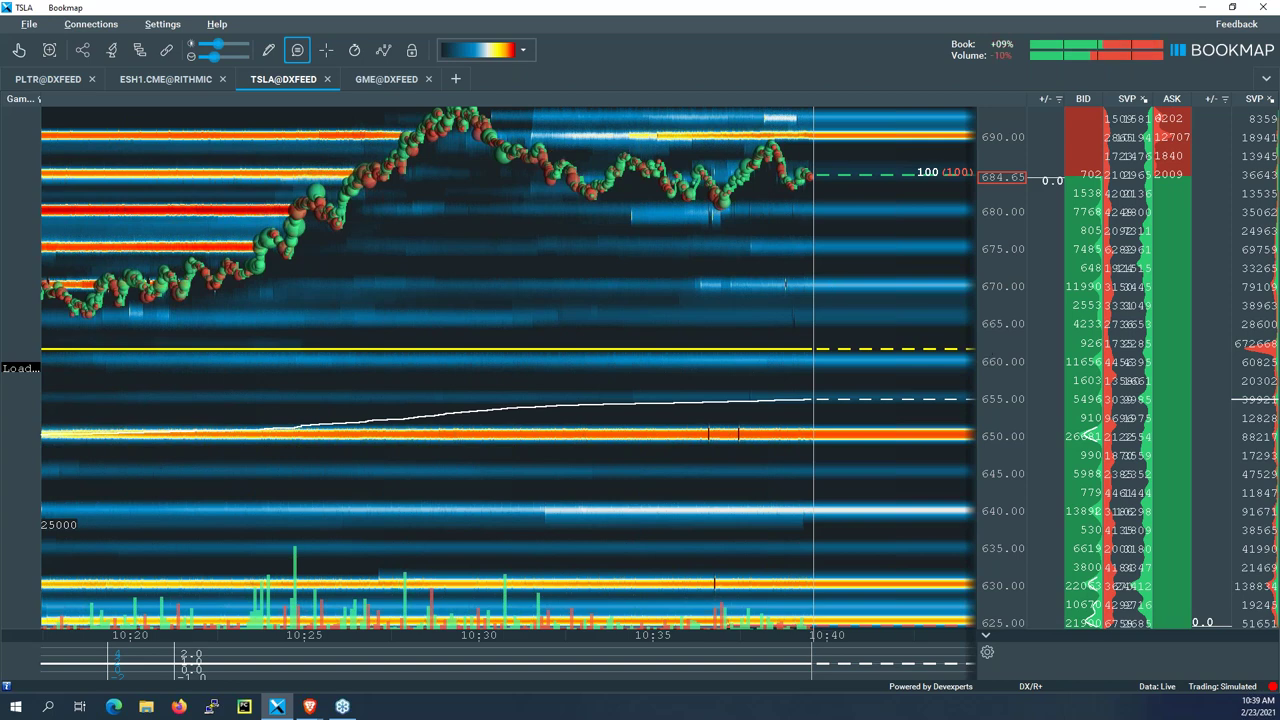
scroll(508, 370, "down", 5)
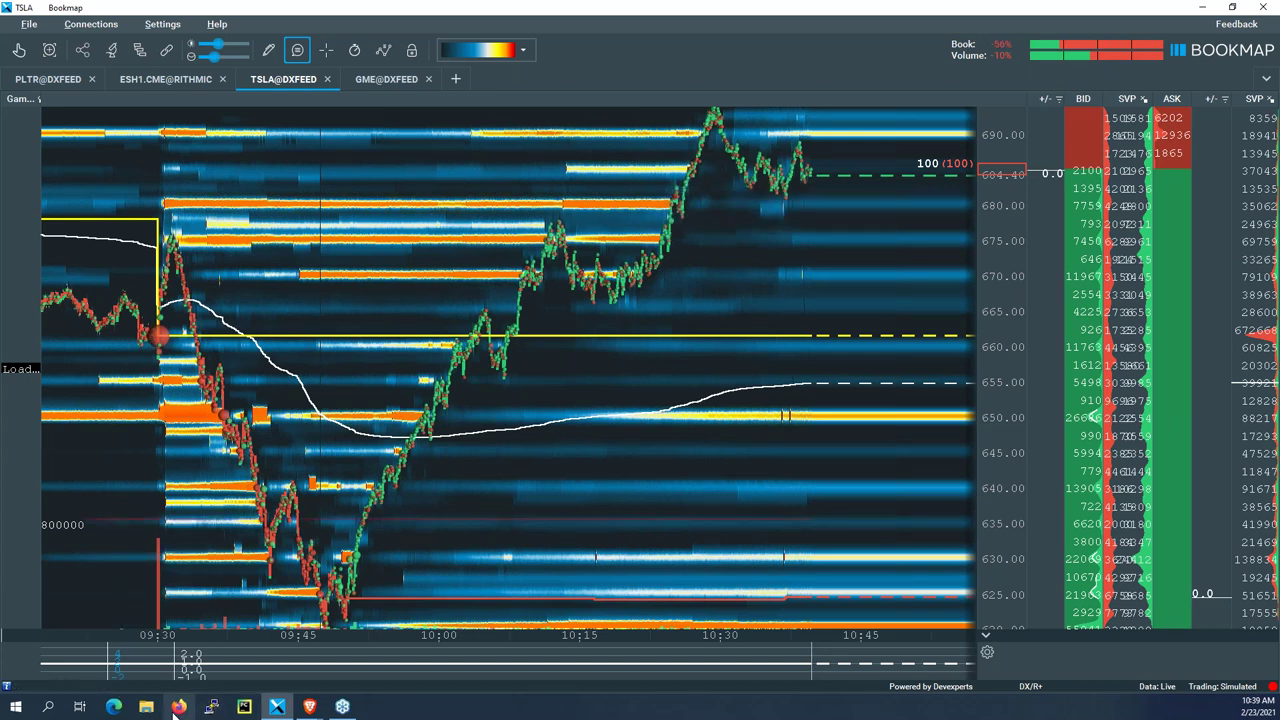
Step: Switch to Brave and open Equity Hub 2.0 from the SpotGamma member portal
mouse_move(287, 711)
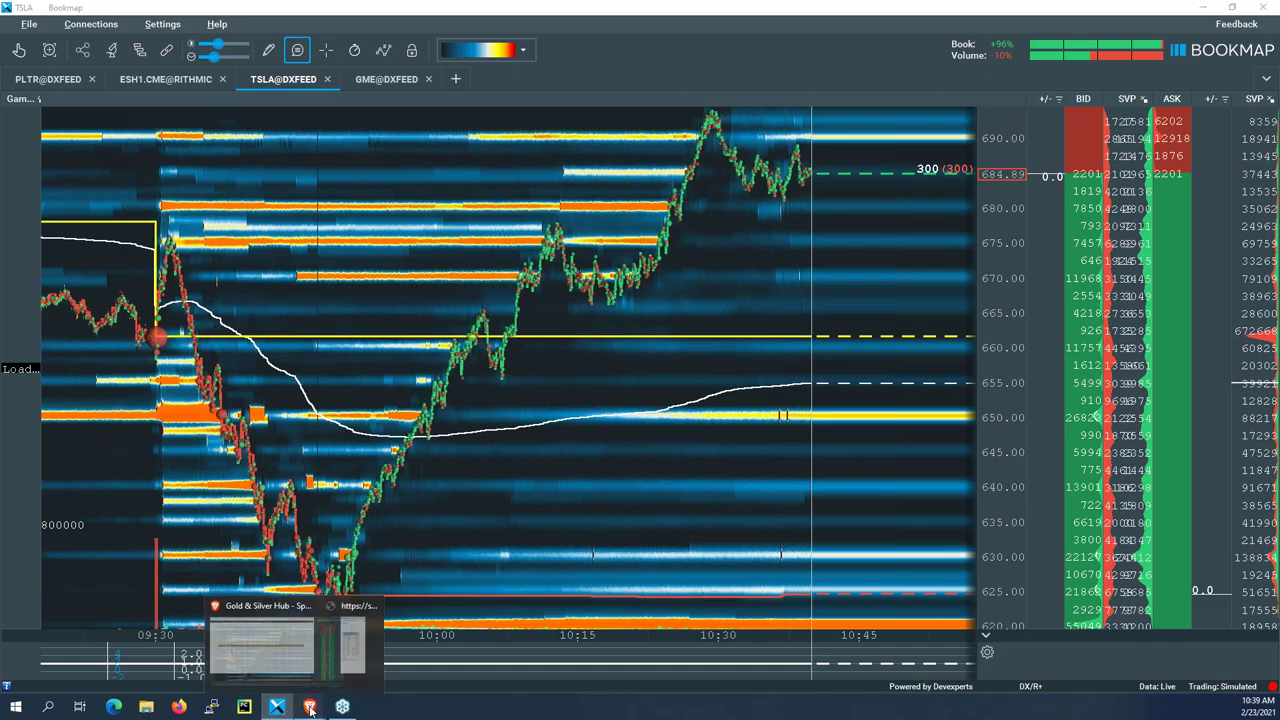
left_click(271, 640)
left_click(60, 9)
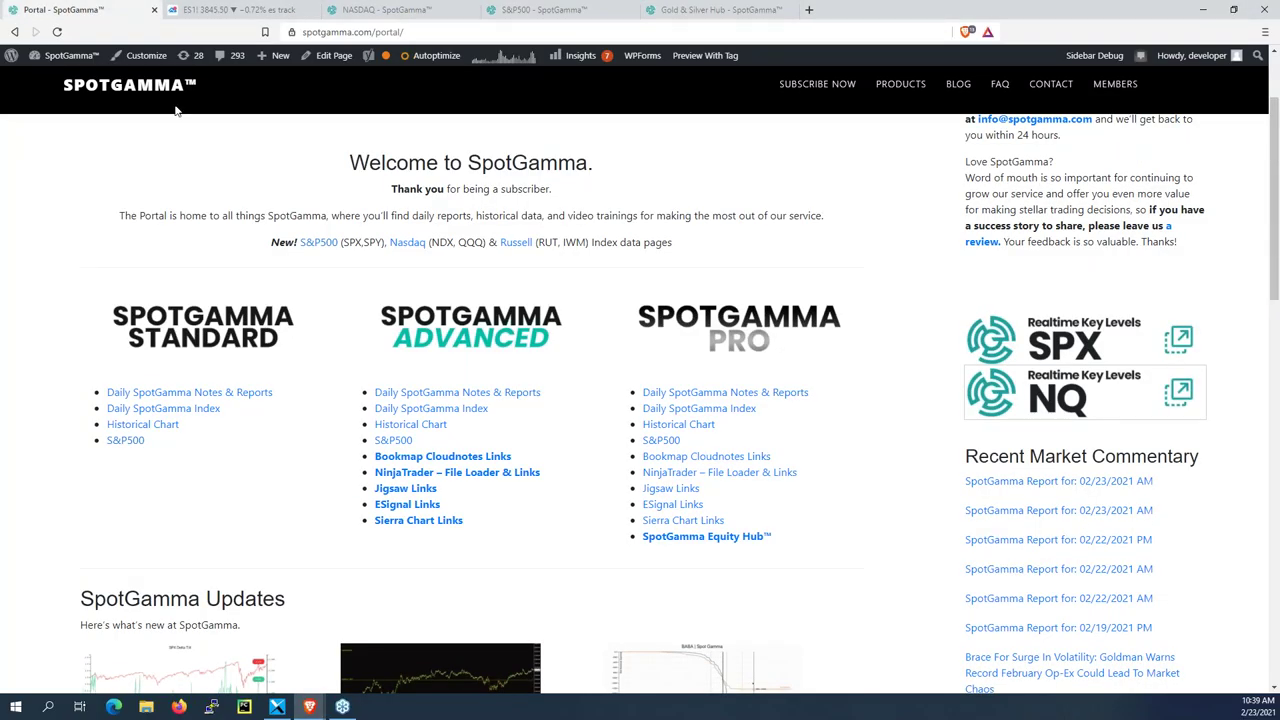
mouse_move(1115, 86)
left_click(1122, 194)
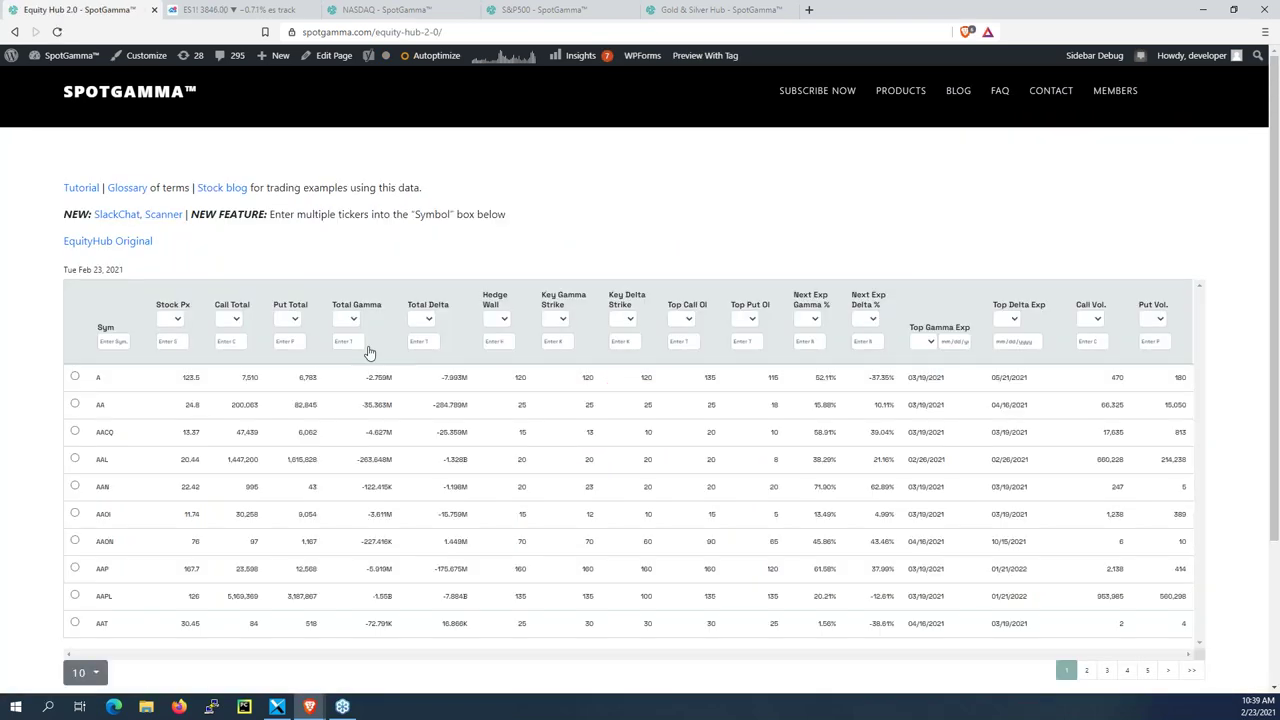
Step: Filter the Equity Hub table to TSLA, select its row, and examine its momentum chart and Key Gamma Strike value
left_click(115, 342)
type("TSLA")
left_click(114, 378)
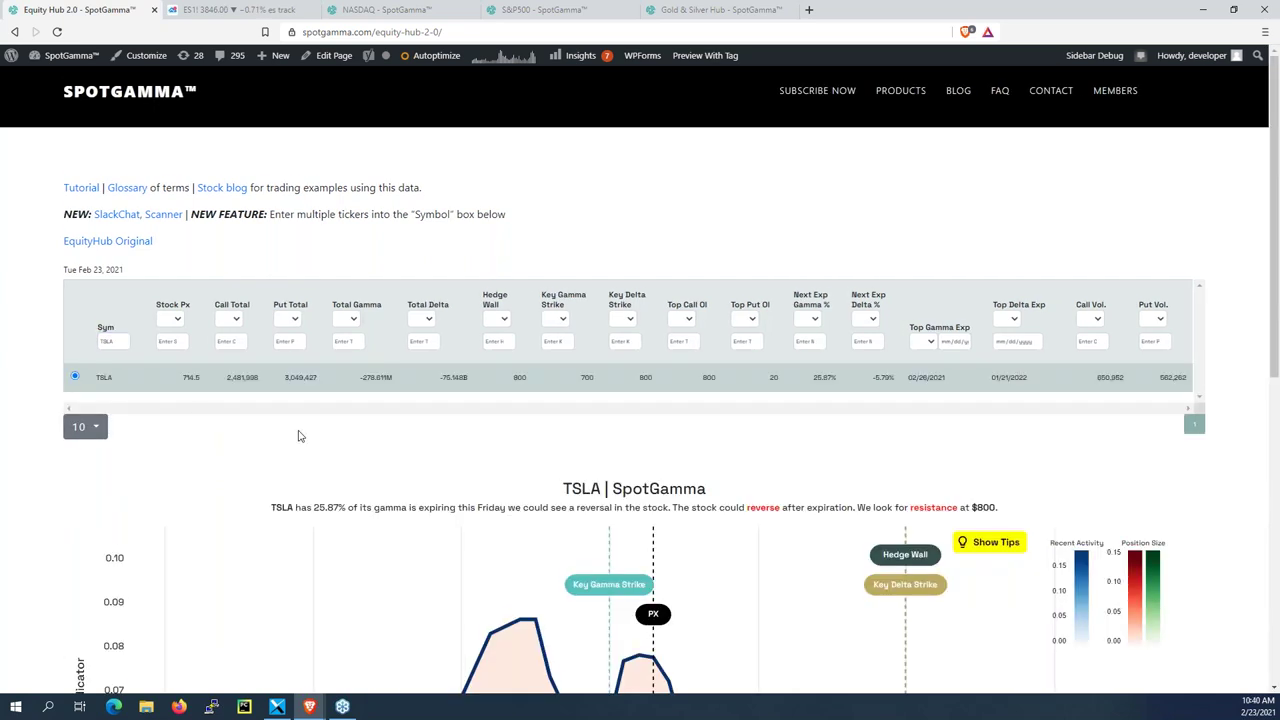
scroll(300, 434, "down", 1)
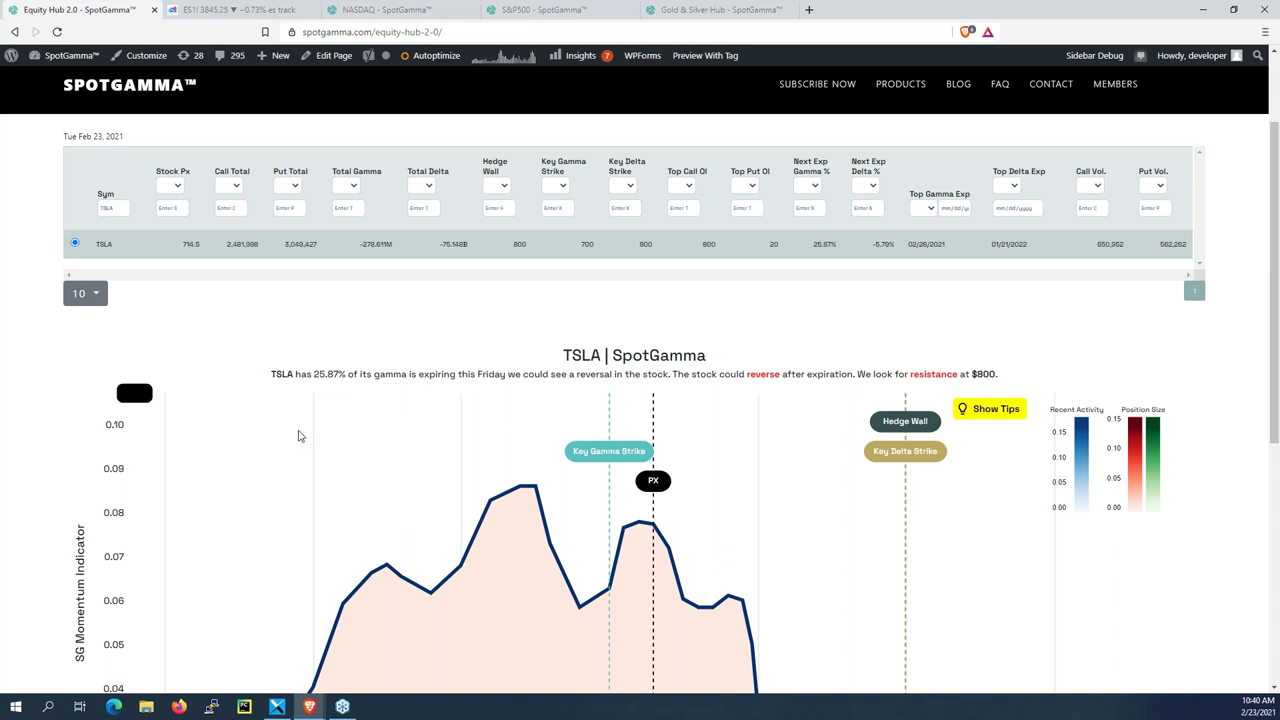
scroll(300, 434, "down", 2)
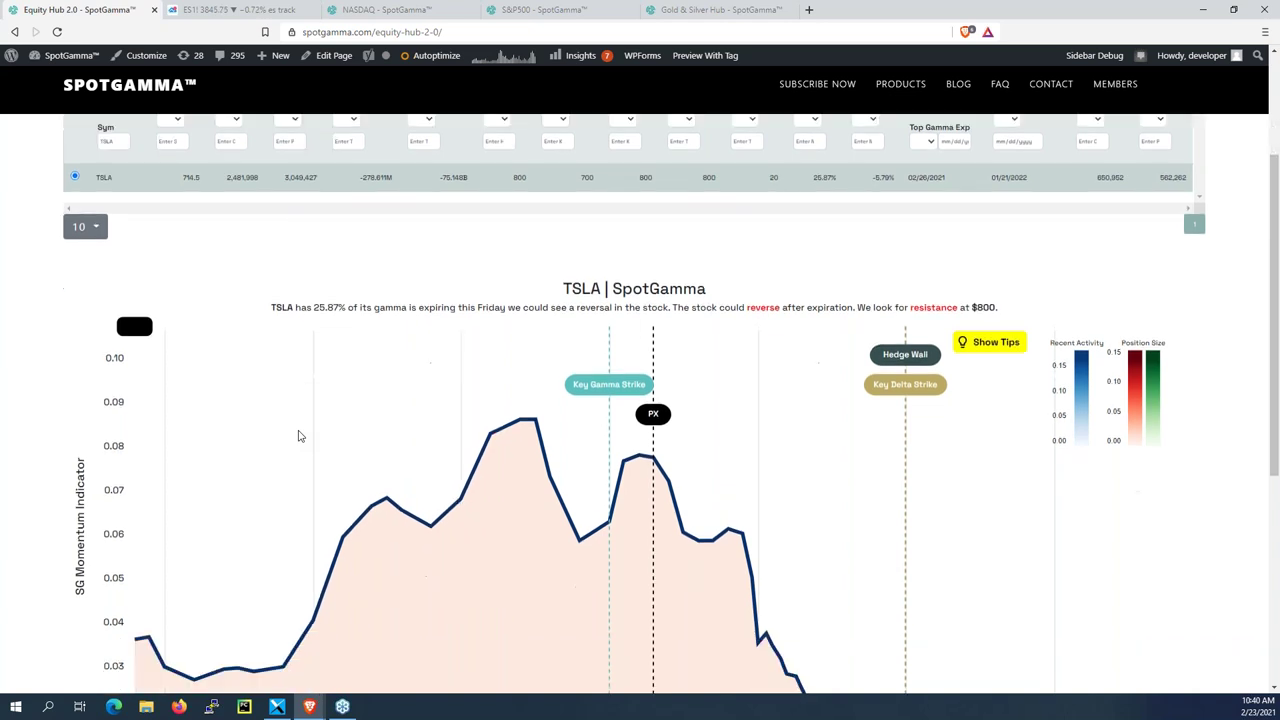
scroll(300, 434, "up", 3)
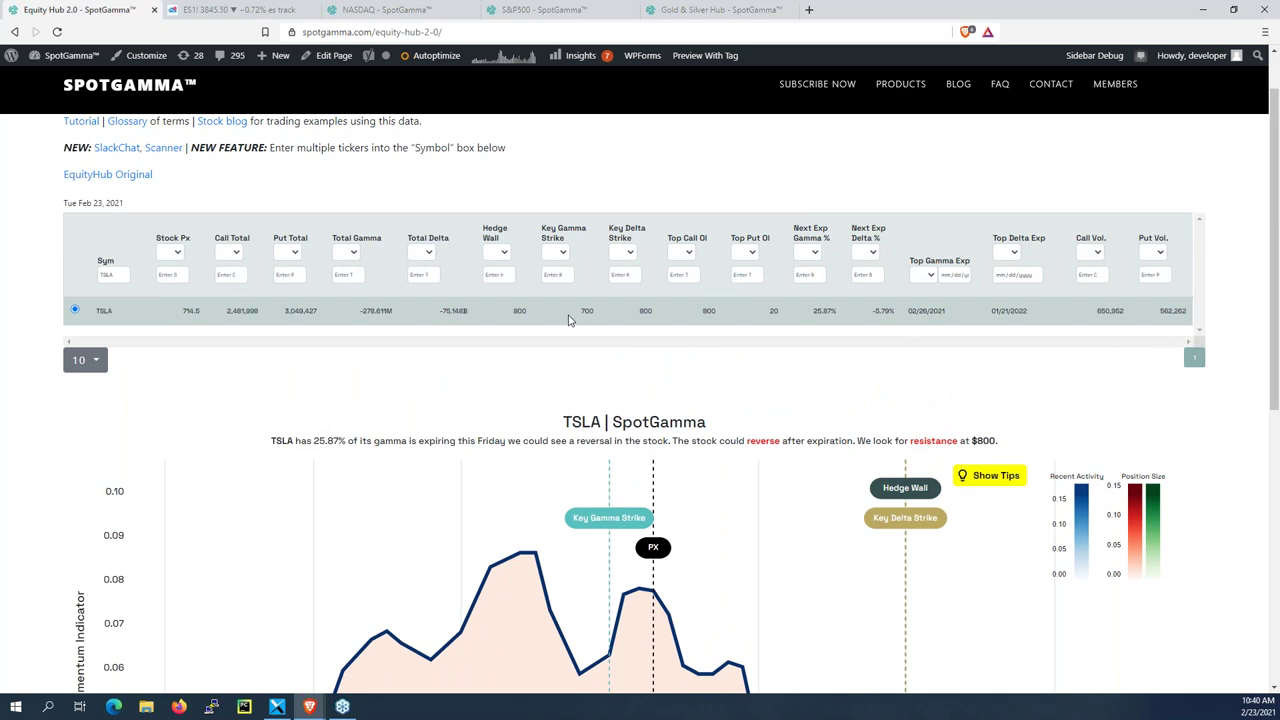
left_click_drag(574, 314, 604, 314)
Step: Show the TSLA 5-Day History, highlight the Next Exp Gamma % for 02/19/2021, and review the momentum chart
scroll(688, 392, "down", 2)
scroll(688, 392, "down", 3)
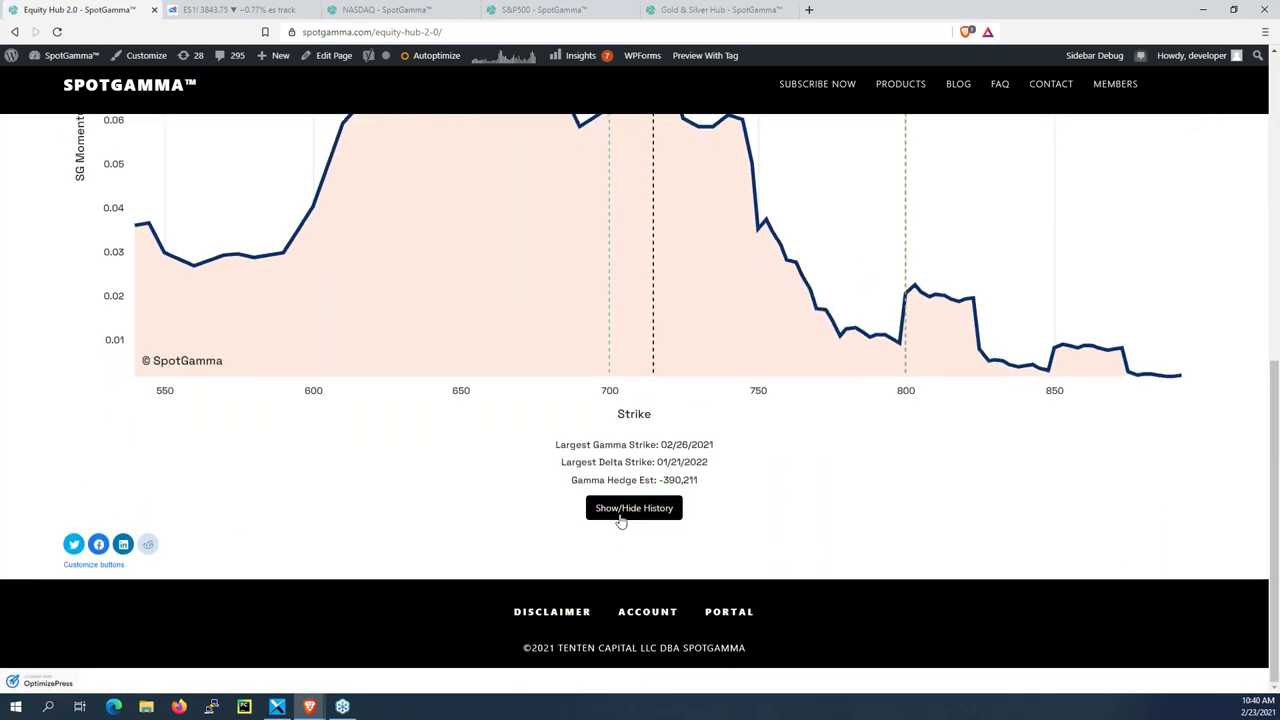
left_click(640, 508)
scroll(822, 427, "down", 3)
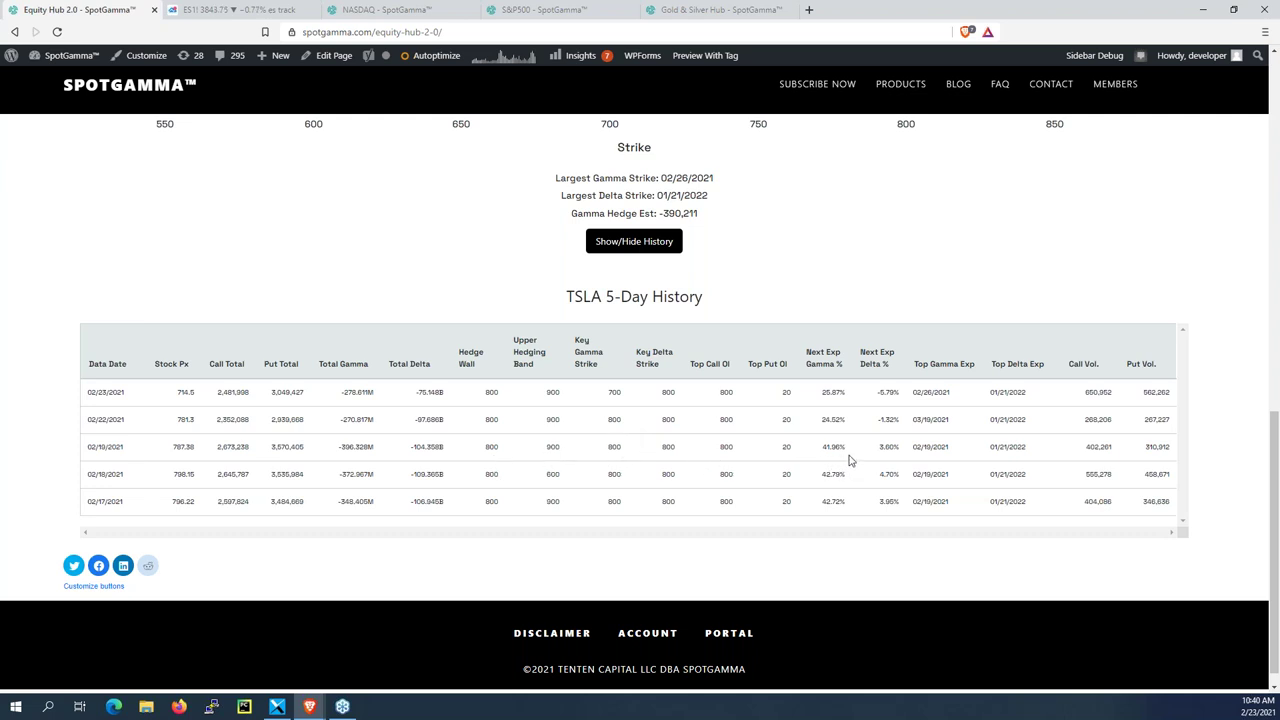
left_click_drag(849, 451, 820, 452)
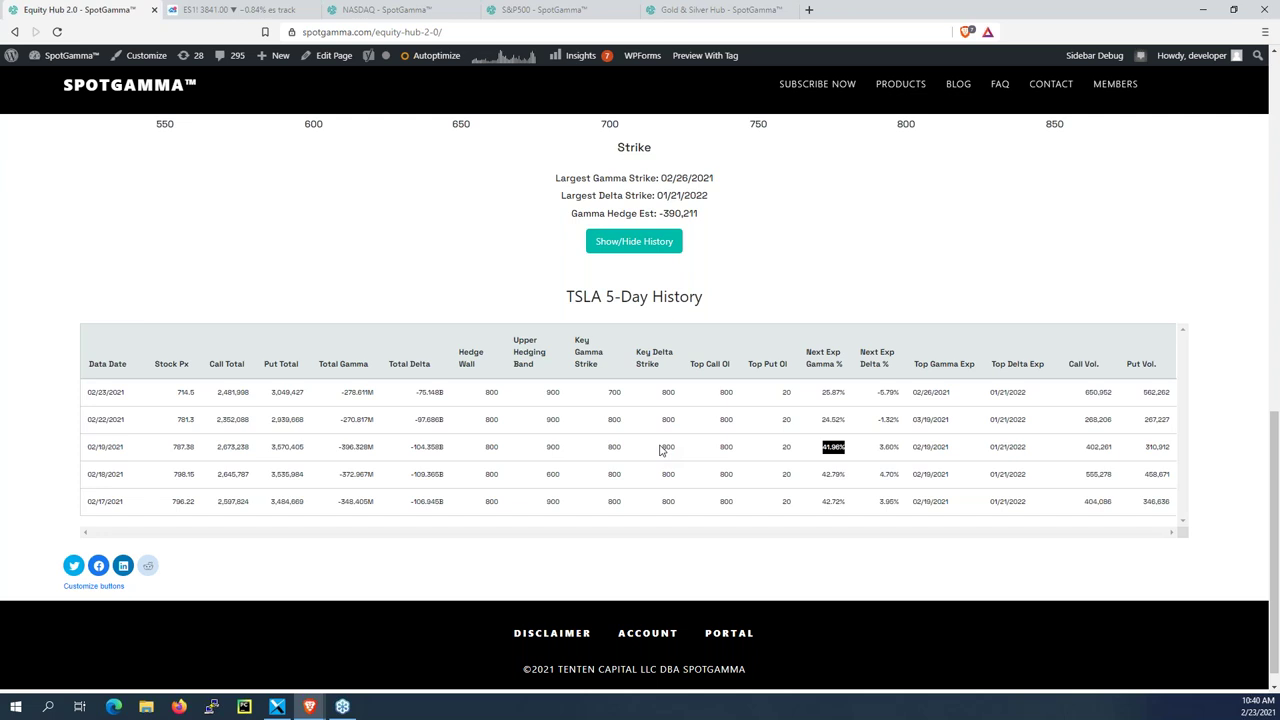
scroll(660, 450, "up", 1)
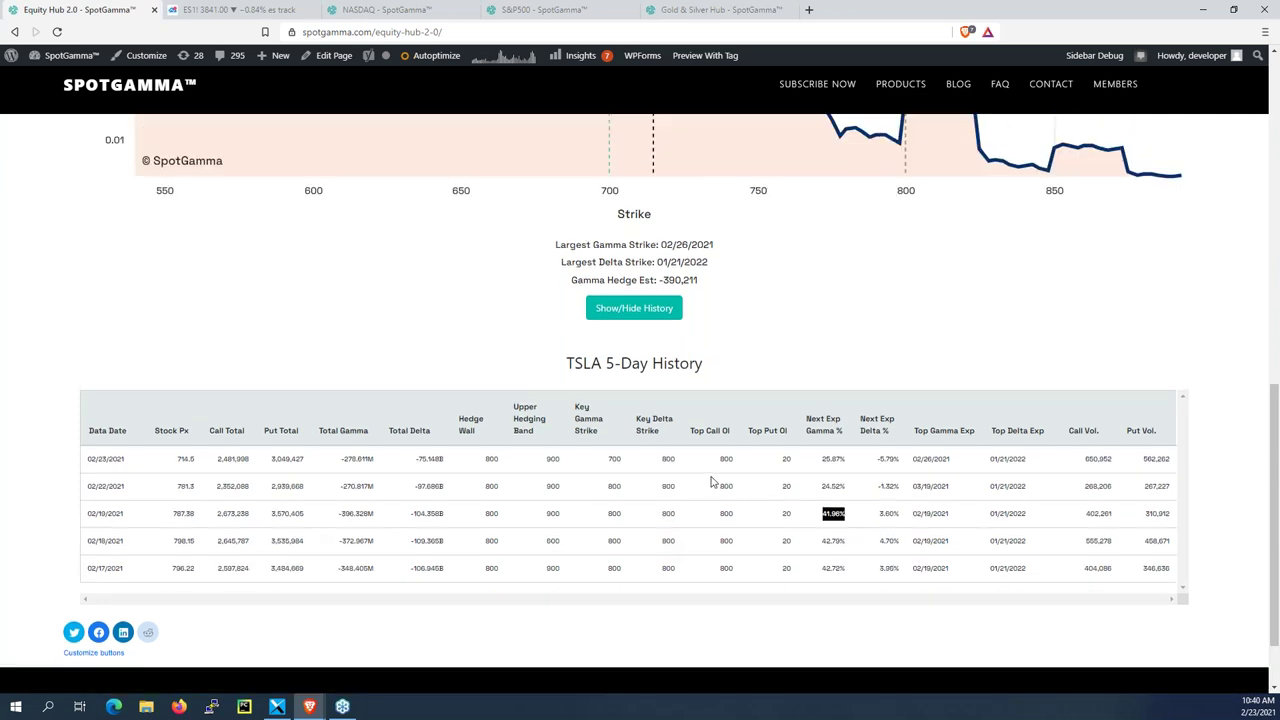
scroll(711, 481, "up", 5)
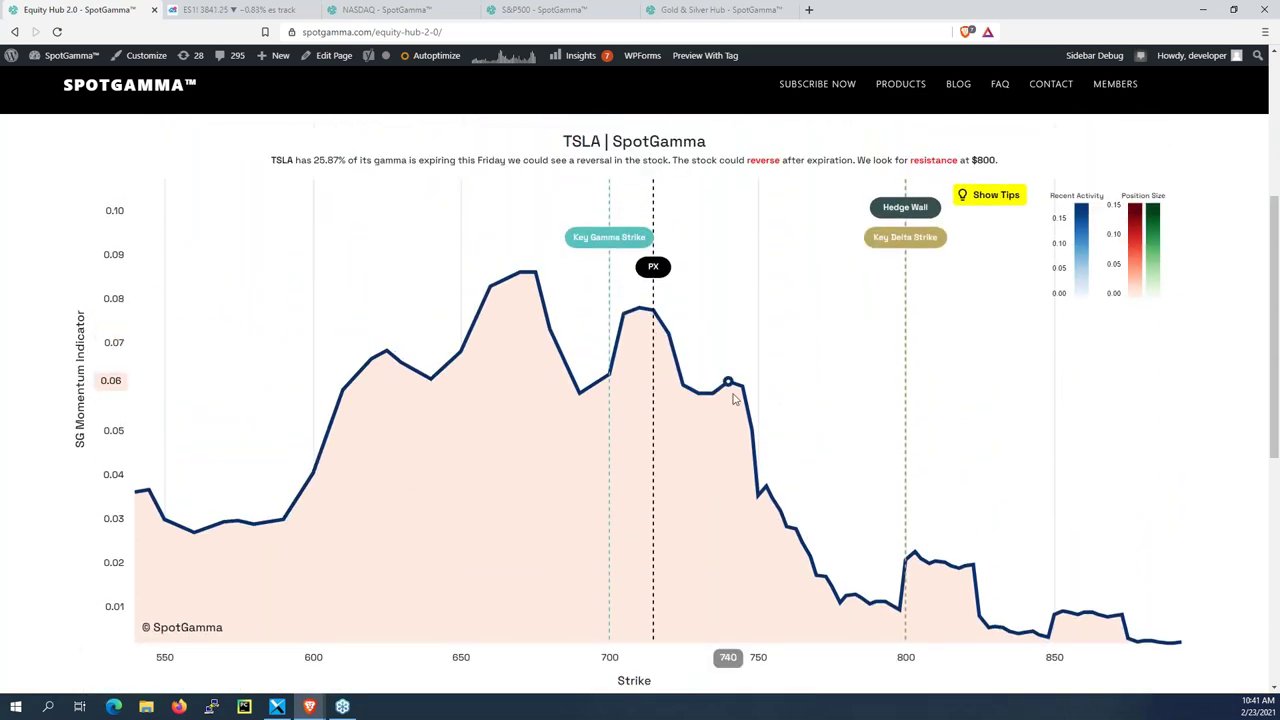
Step: Check TSLA in Bookmap, return to Brave, and highlight TSLA's Next Exp Gamma %, Top Gamma Exp and Key Gamma Strike in Equity Hub
left_click(277, 706)
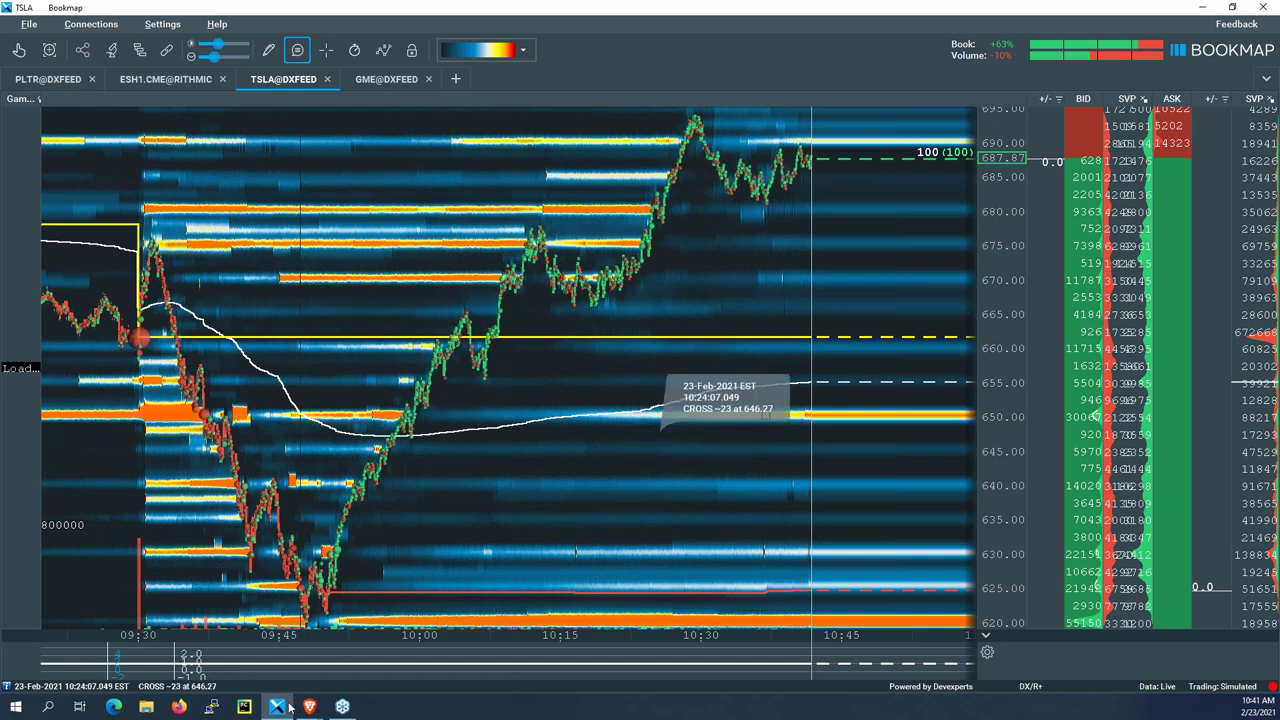
mouse_move(323, 710)
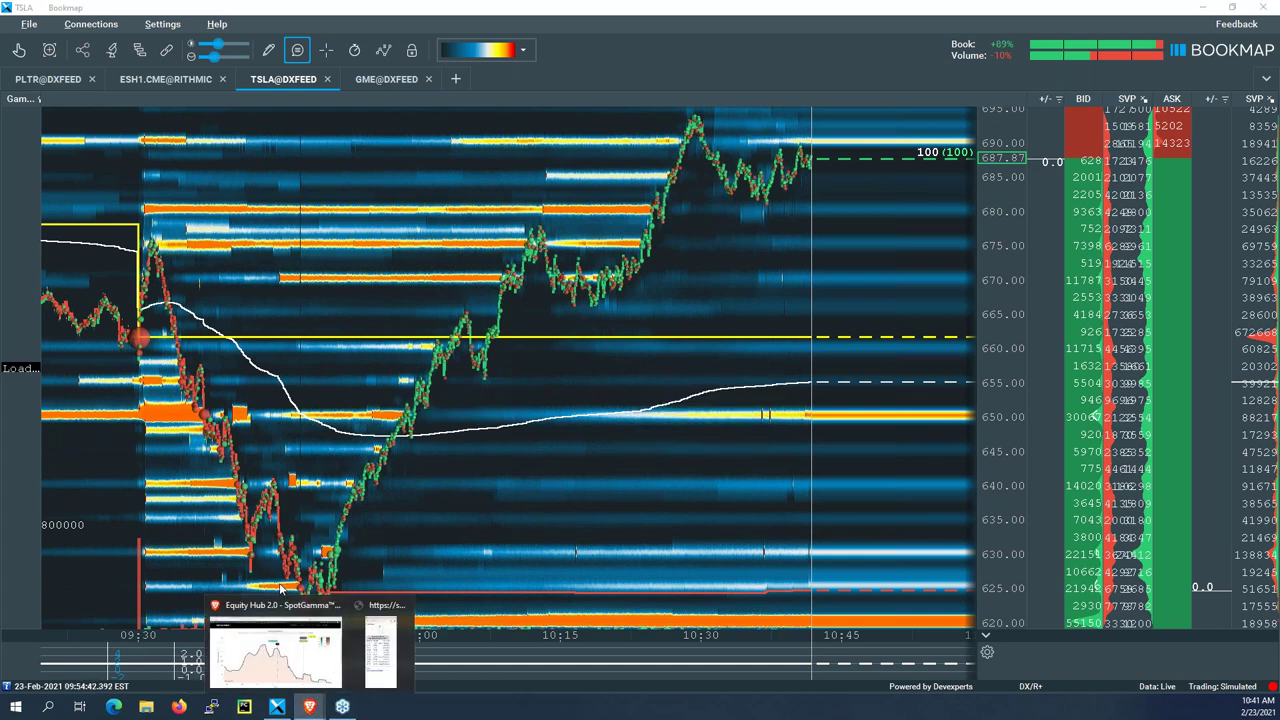
left_click(314, 657)
scroll(480, 420, "up", 2)
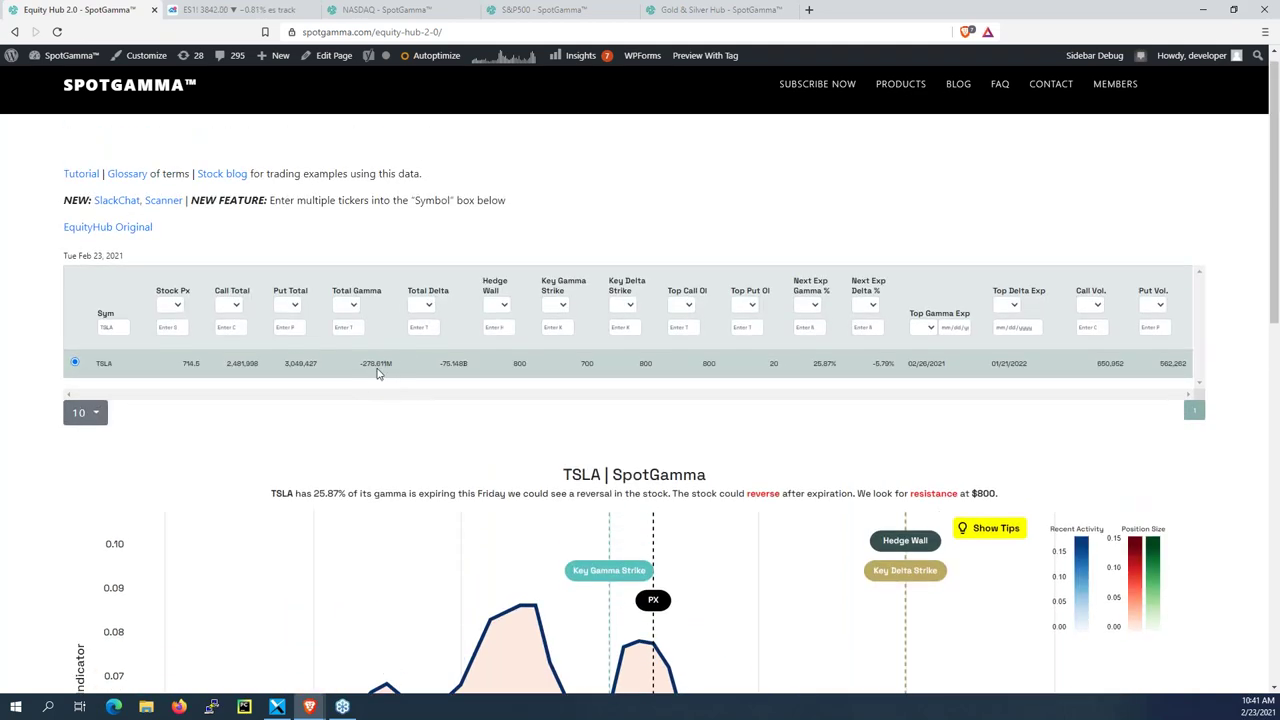
scroll(458, 414, "down", 2)
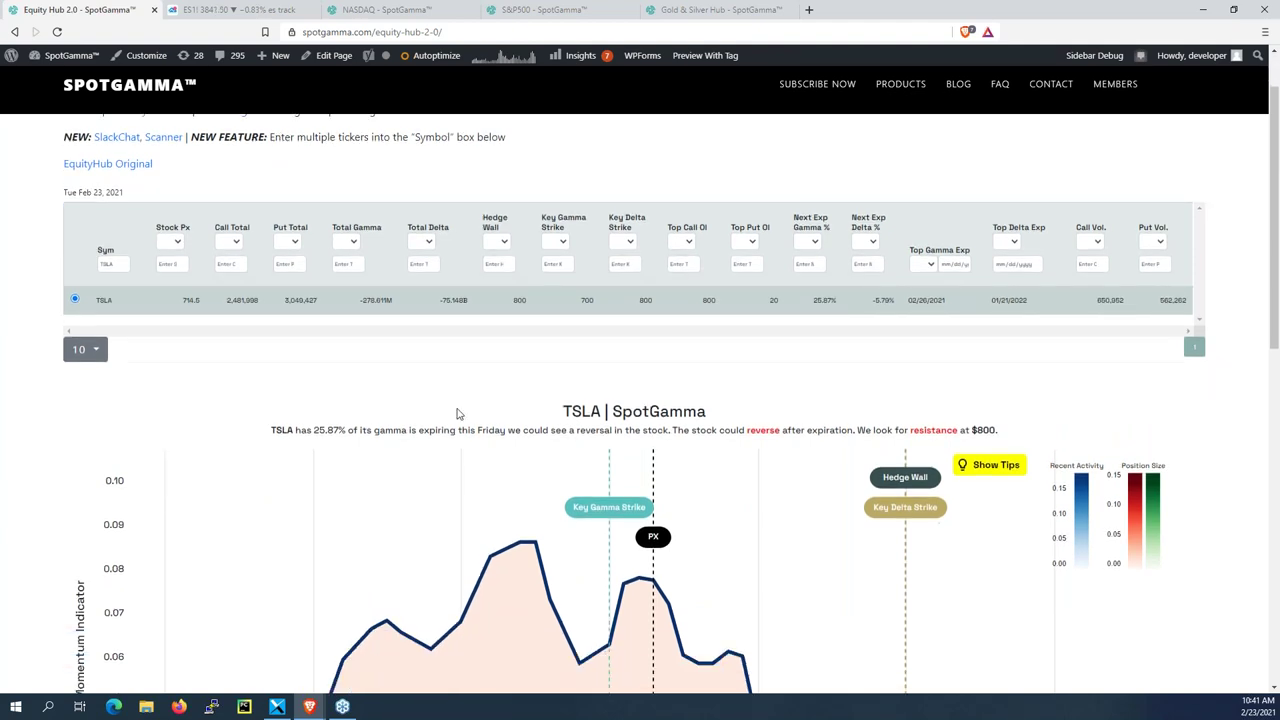
double_click(826, 232)
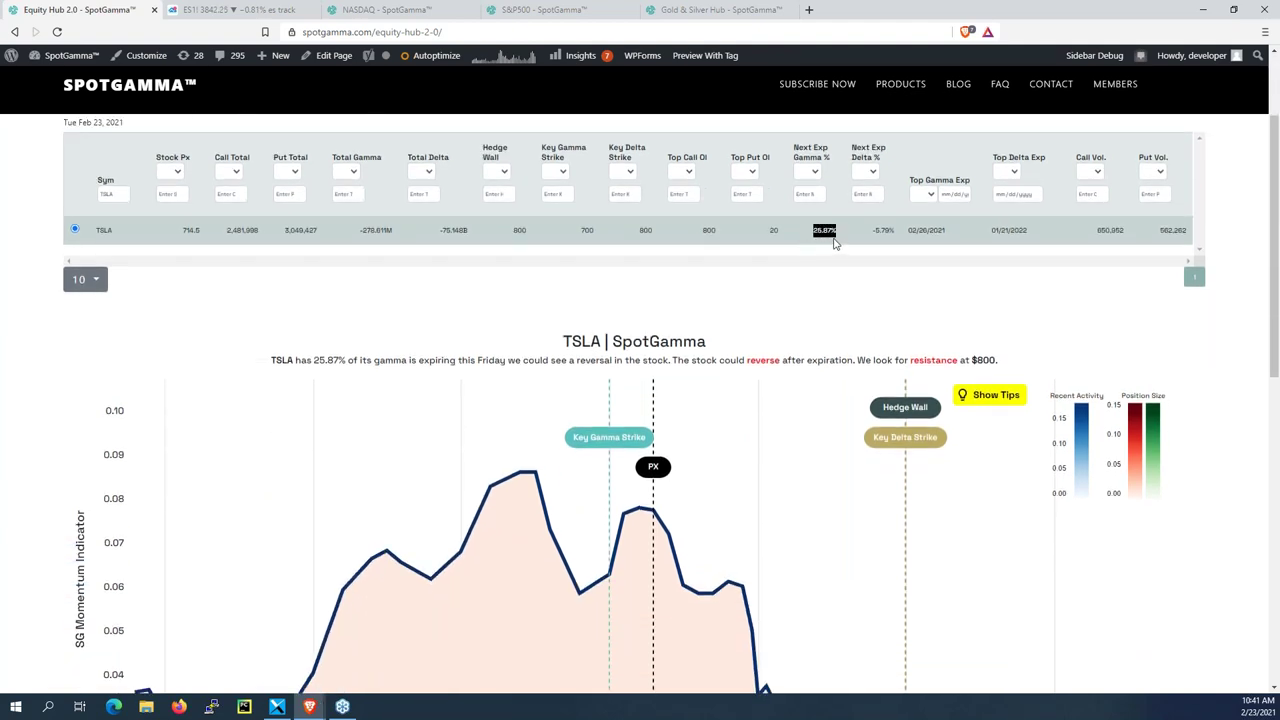
left_click_drag(918, 238, 955, 240)
double_click(587, 240)
Step: Switch to Bookmap, examine TSLA's price action on the heatmap, and show the GME heatmap
left_click(276, 708)
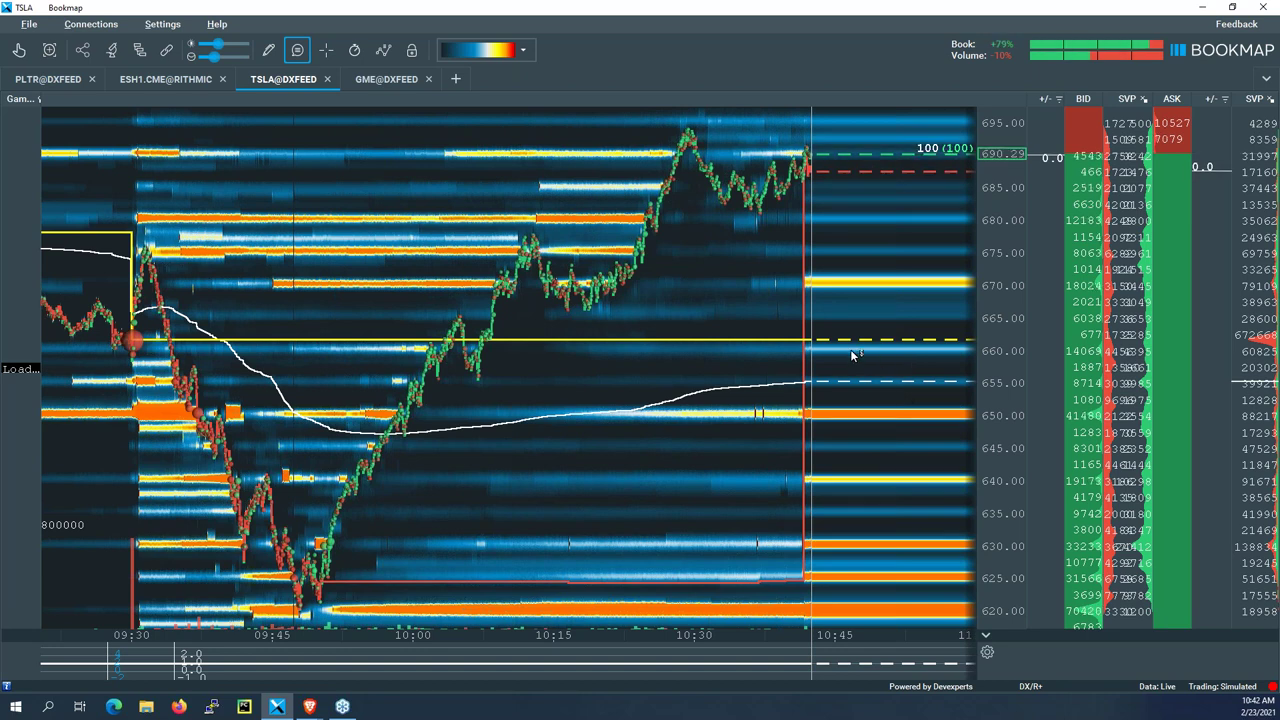
mouse_move(740, 433)
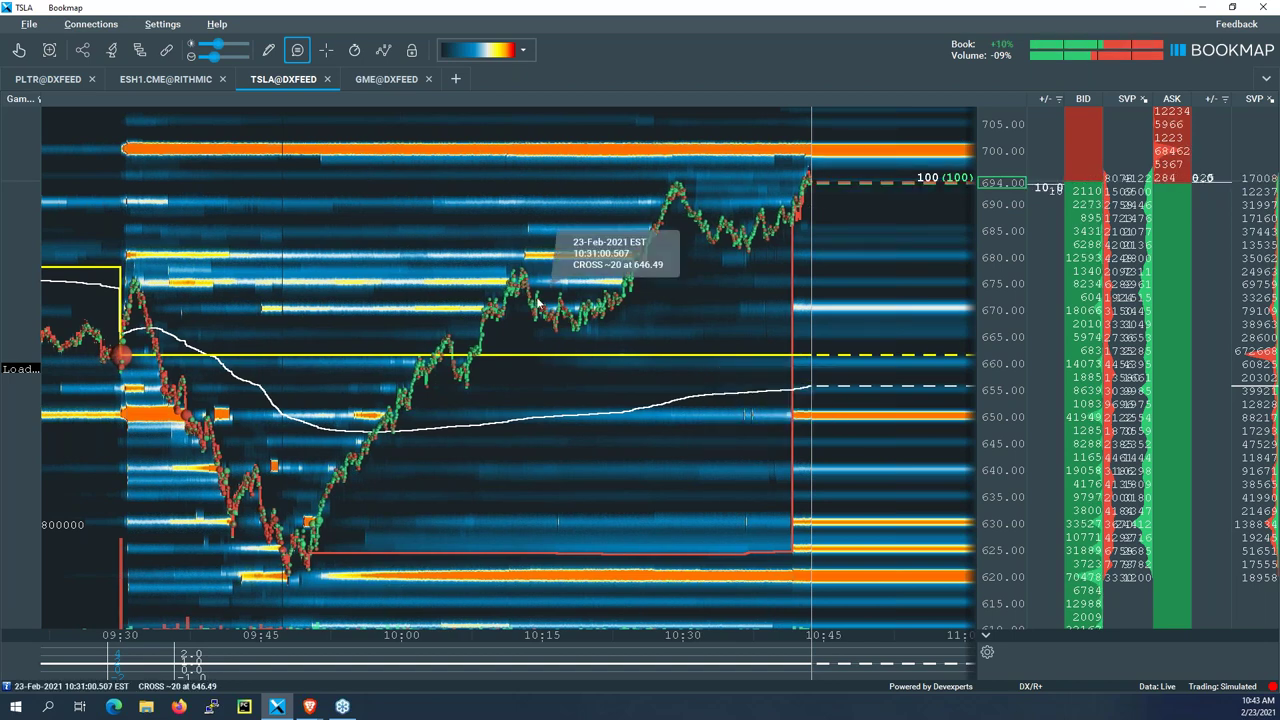
left_click(368, 83)
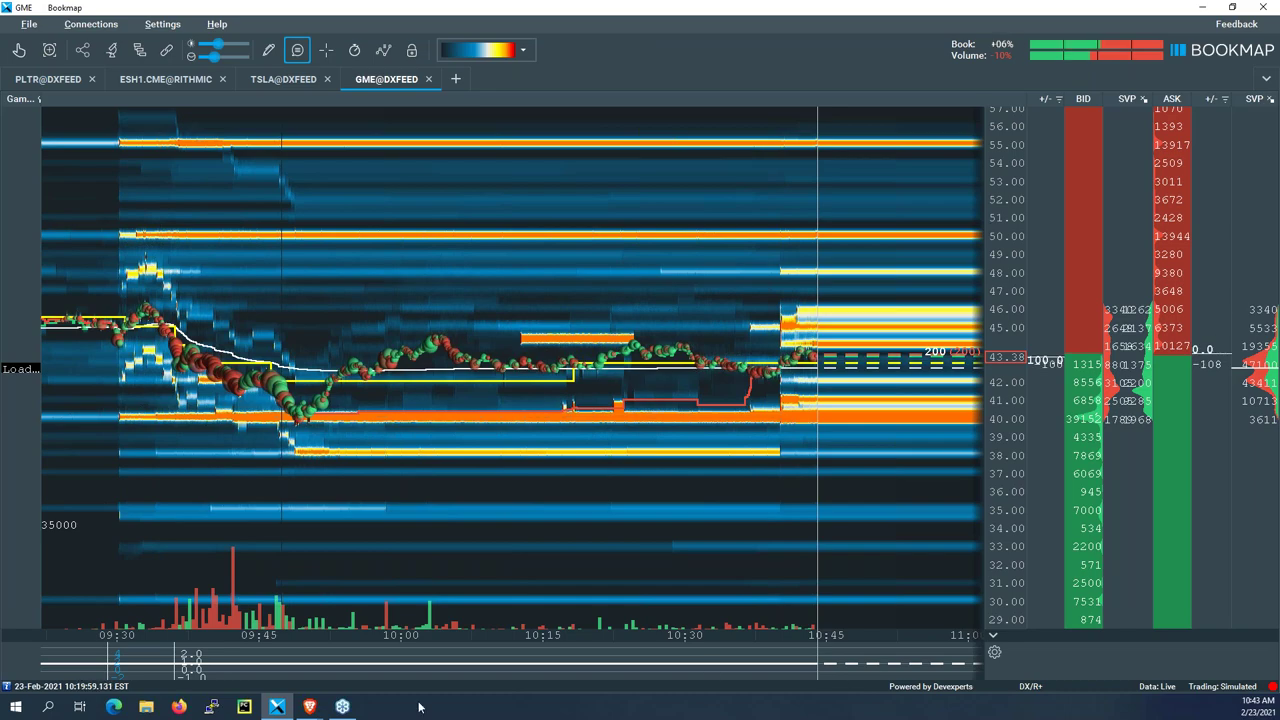
Step: Switch to Brave, filter the Equity Hub table to GME, select its row, and examine the GME momentum chart
mouse_move(309, 708)
left_click(285, 640)
double_click(110, 193)
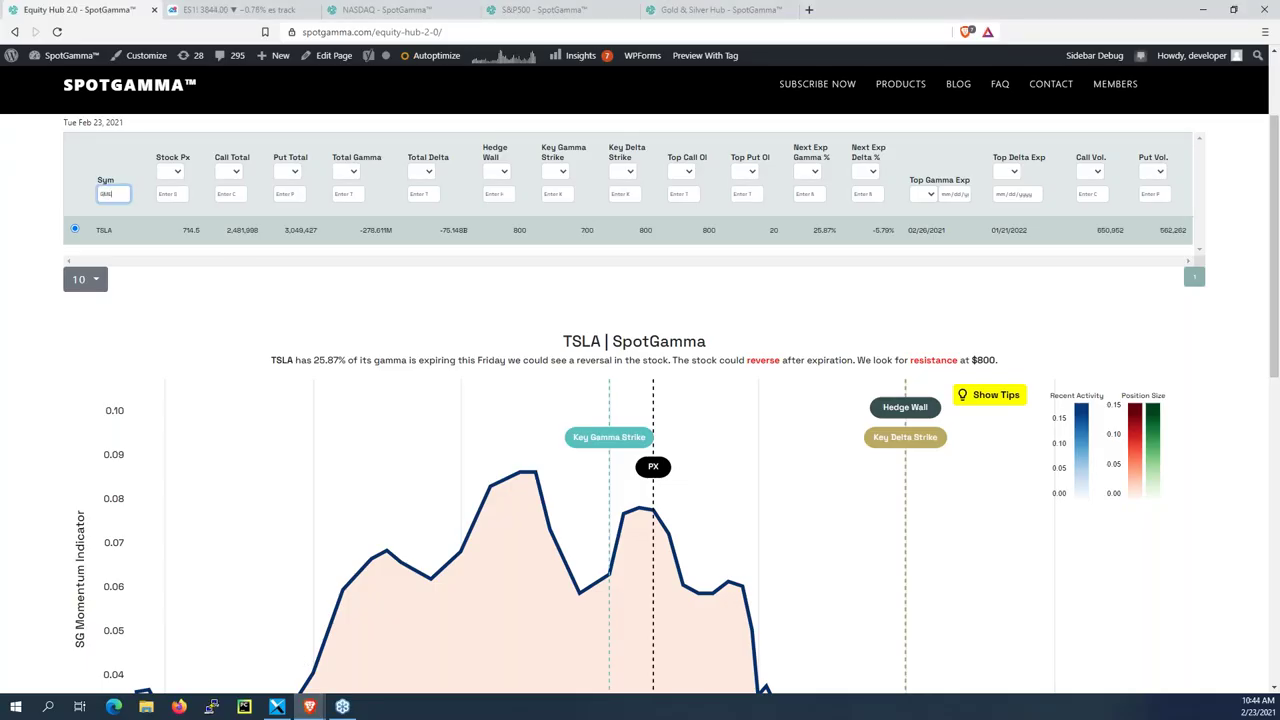
left_click(136, 236)
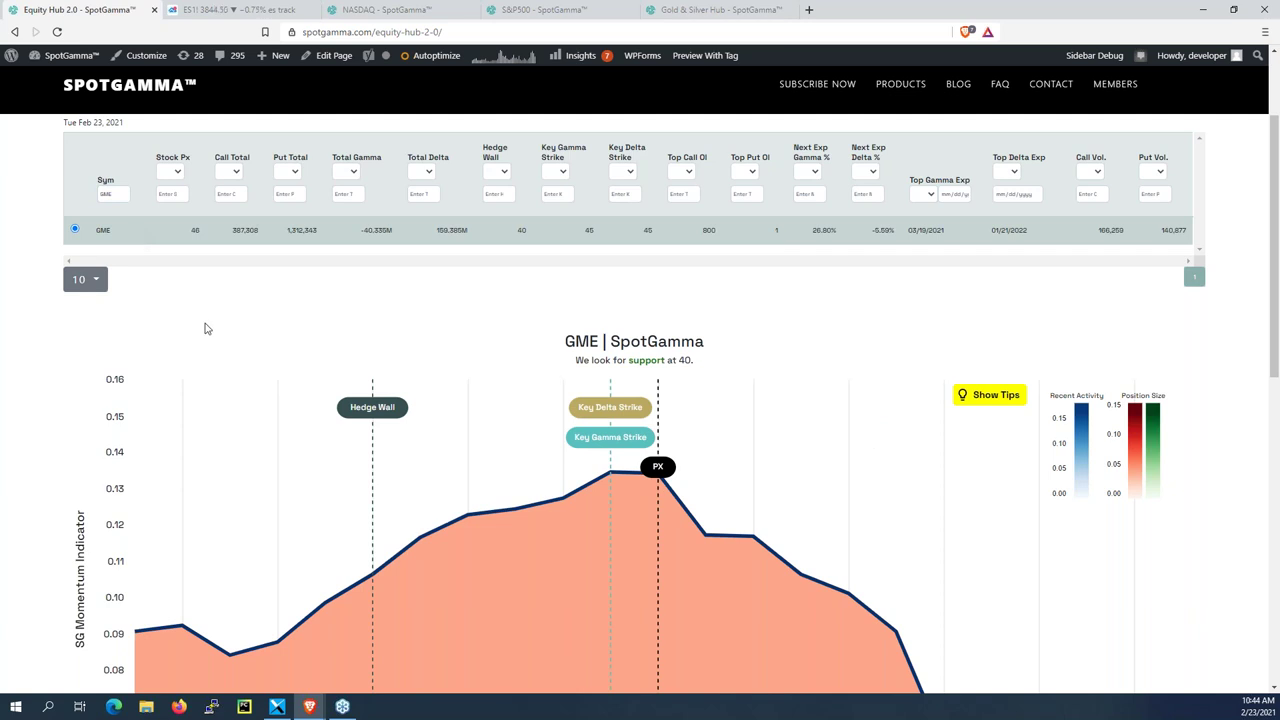
scroll(205, 327, "down", 2)
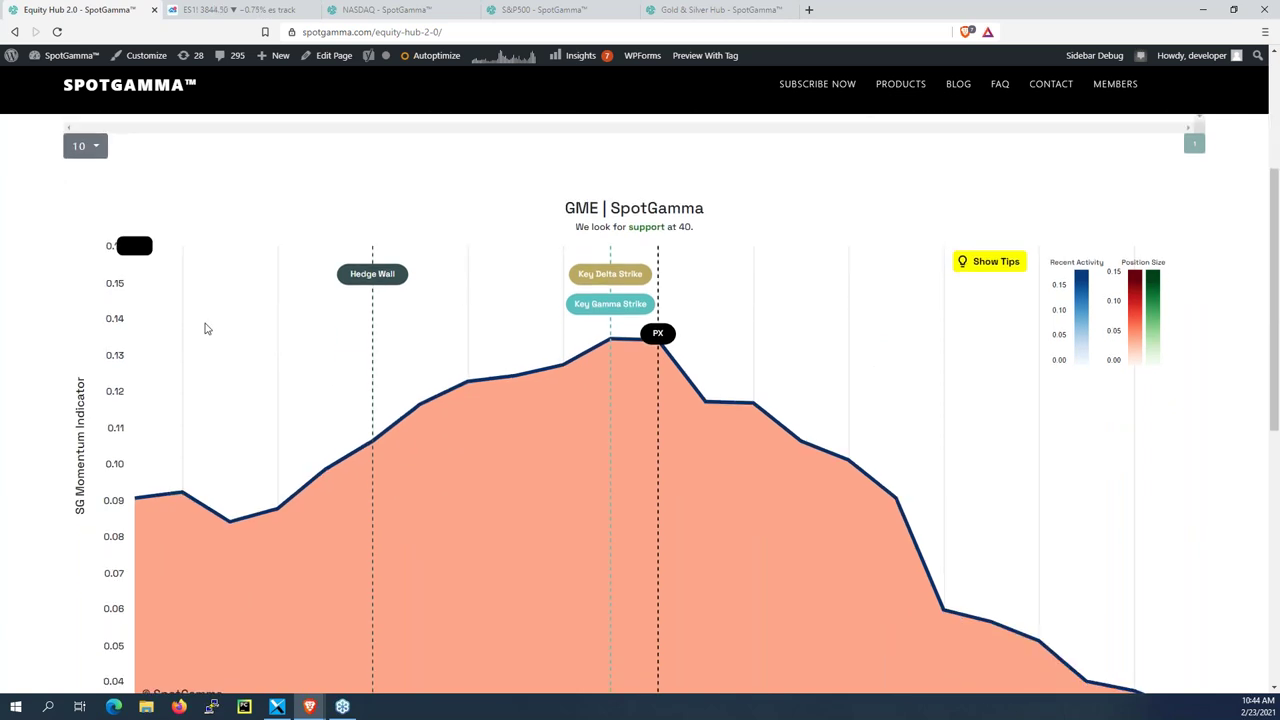
scroll(205, 327, "up", 2)
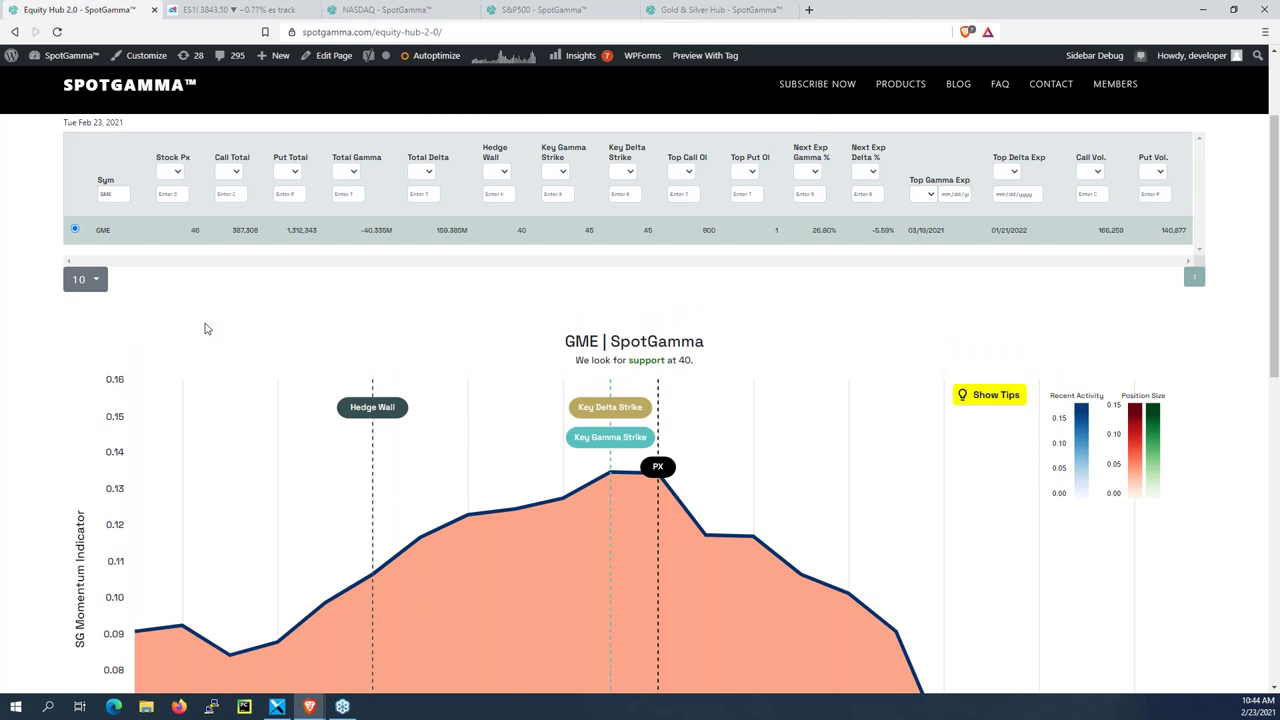
scroll(205, 328, "up", 1)
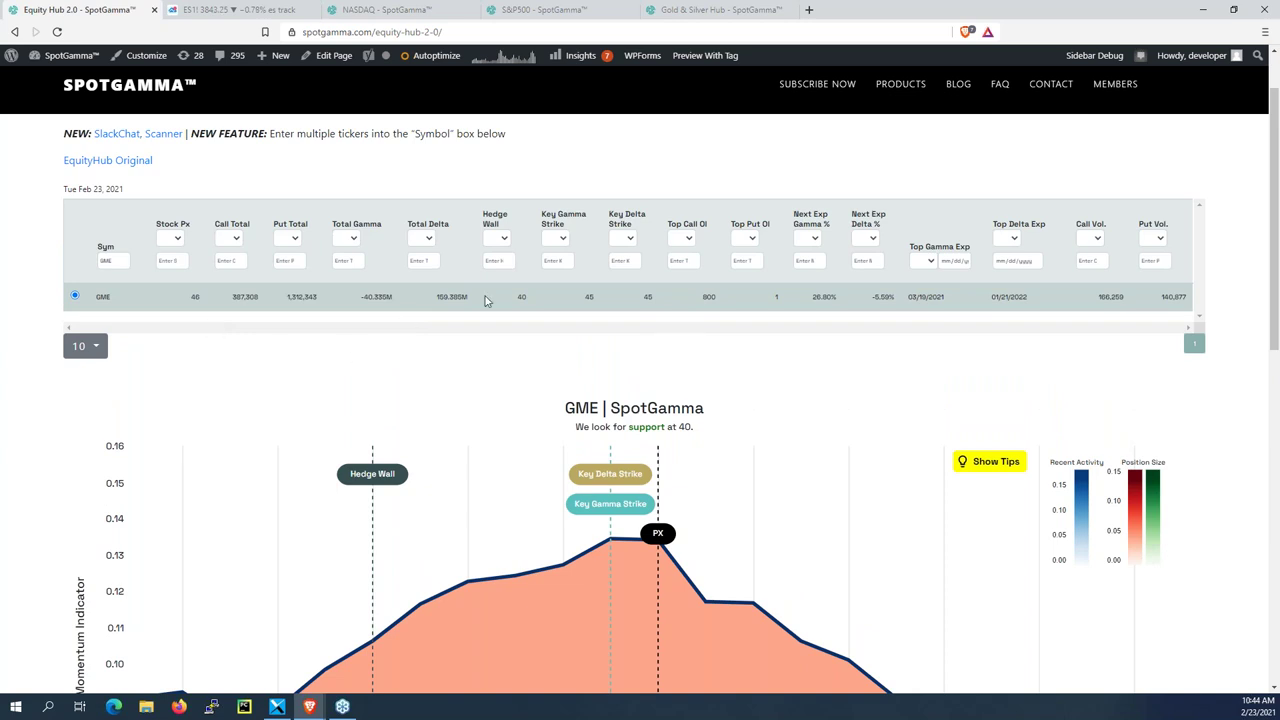
Step: Highlight GME's Hedge Wall, Key Gamma Strike and Next Exp Gamma % values, and review its momentum chart and 5-Day History
left_click_drag(515, 299, 603, 308)
double_click(589, 297)
double_click(521, 297)
double_click(589, 297)
scroll(593, 396, "down", 1)
double_click(824, 230)
scroll(779, 399, "down", 3)
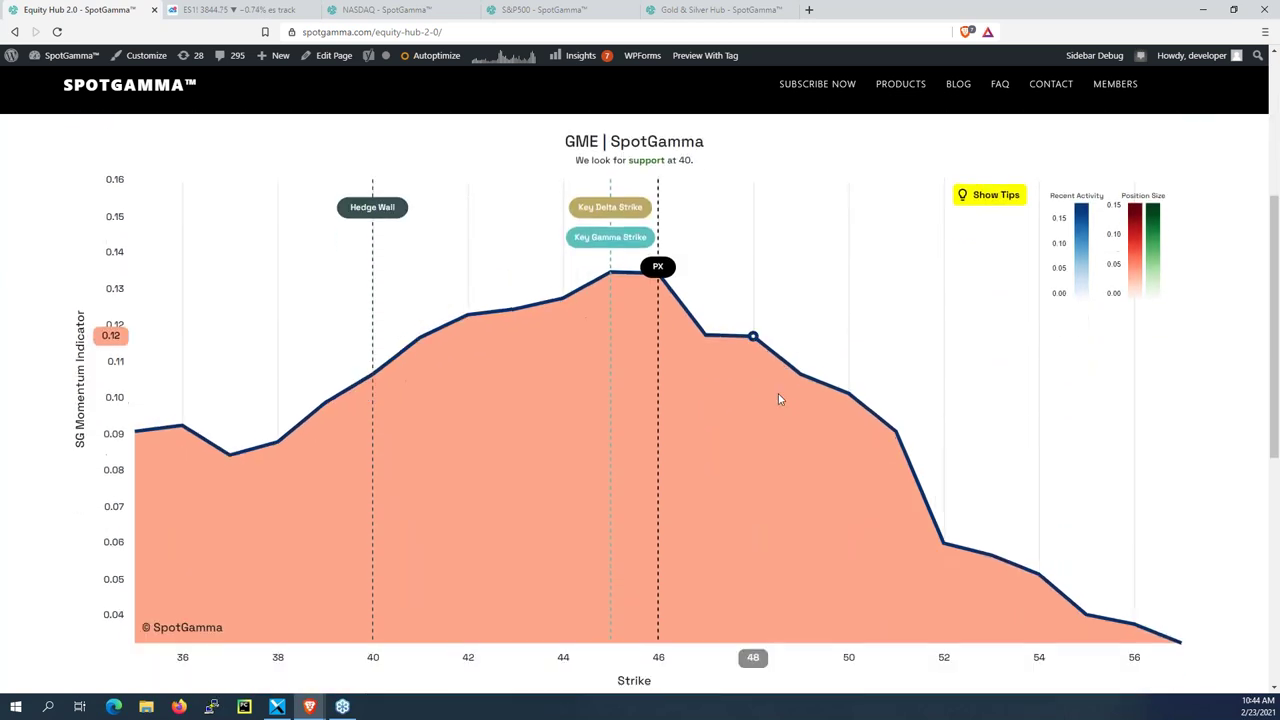
scroll(778, 399, "down", 6)
scroll(677, 399, "down", 2)
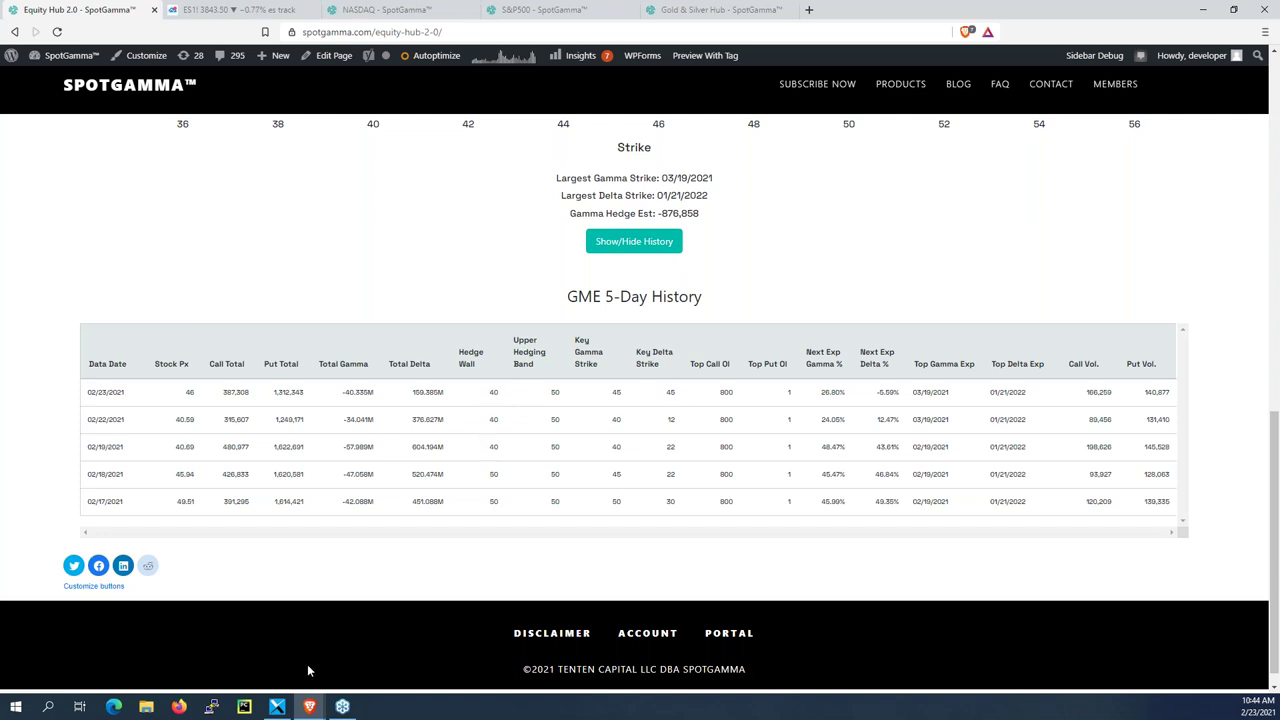
Step: Switch to Bookmap and view the GME, TSLA and PLTR heatmaps in turn
left_click(277, 706)
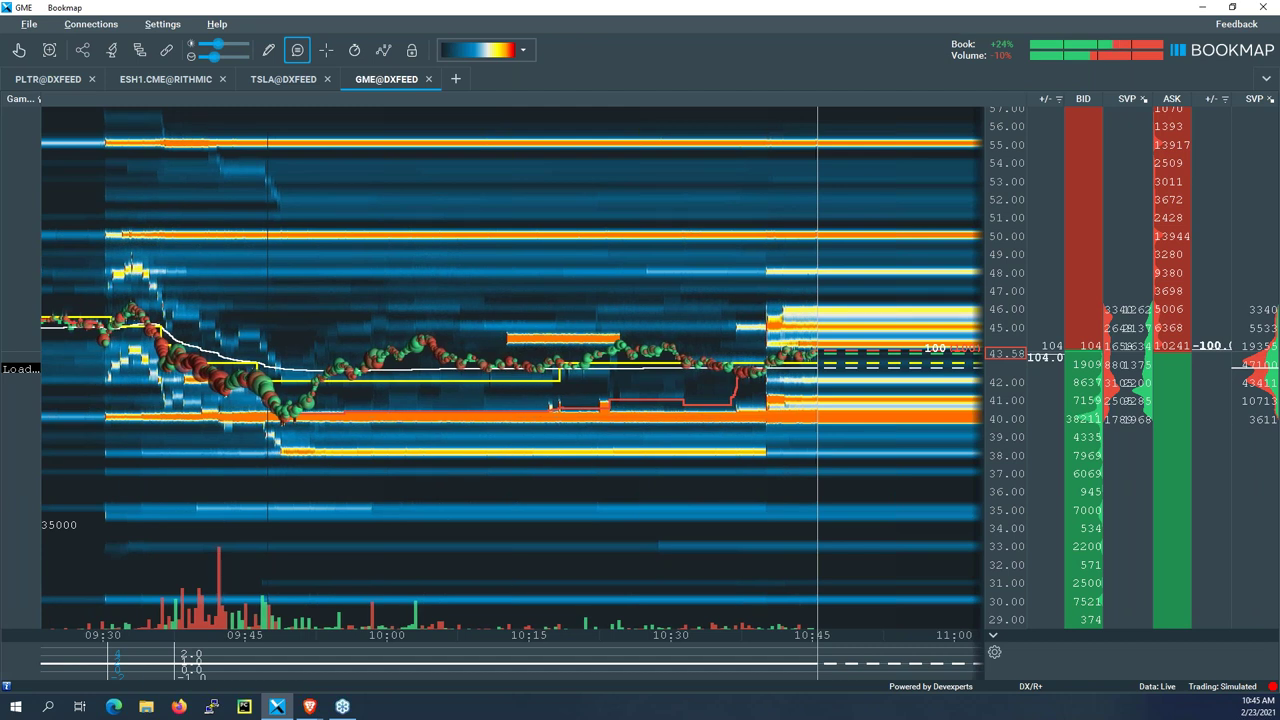
left_click(292, 80)
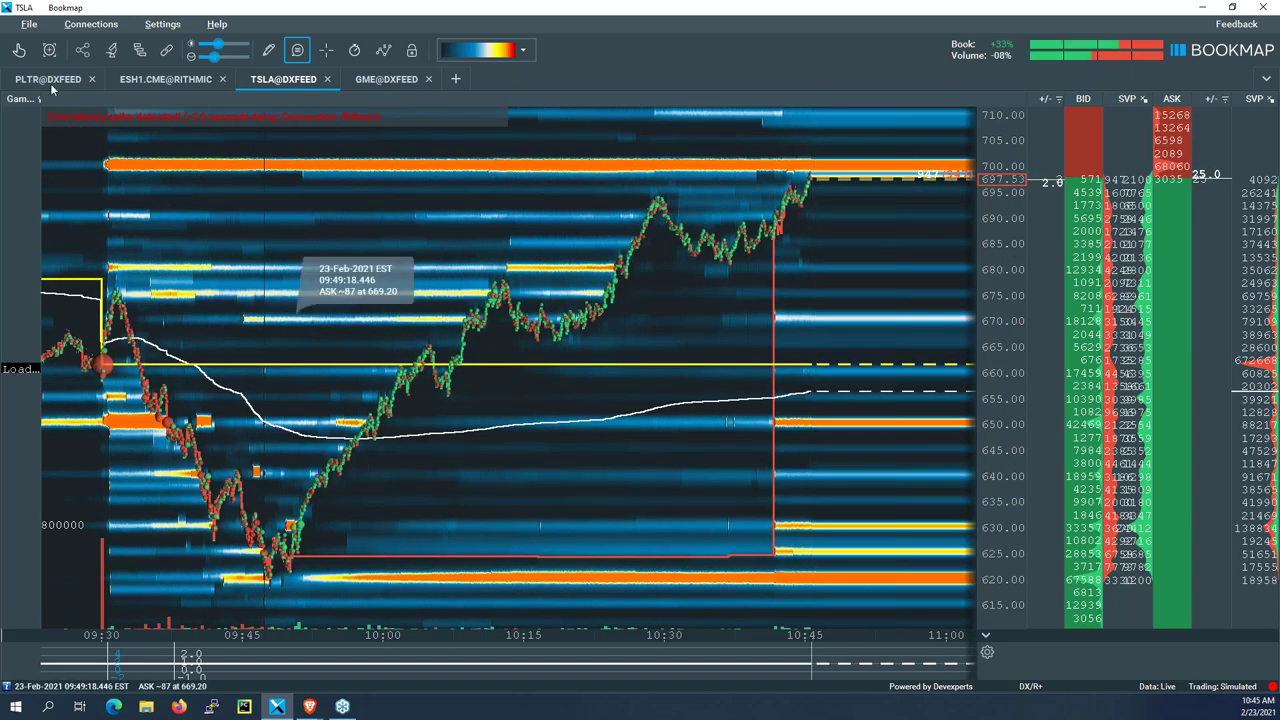
left_click(50, 82)
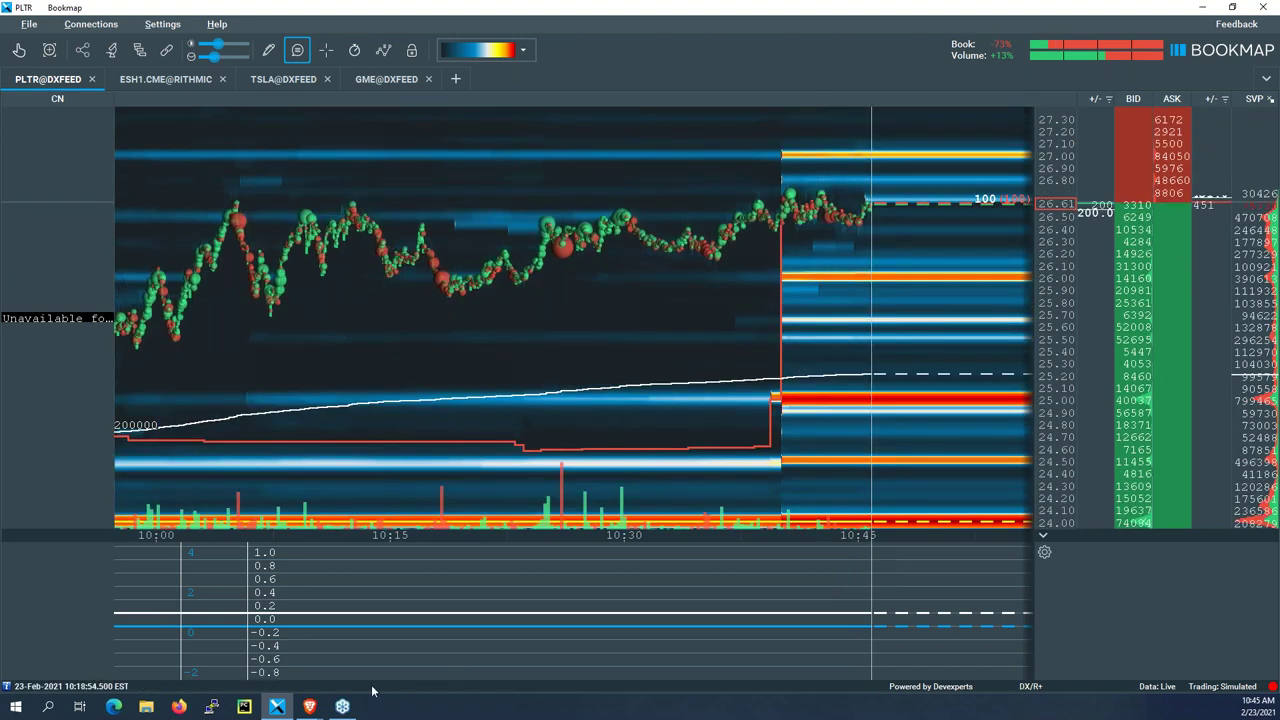
Step: Switch to Brave, filter the Equity Hub table to PLTR, and select its row to load its chart
mouse_move(312, 706)
left_click(270, 565)
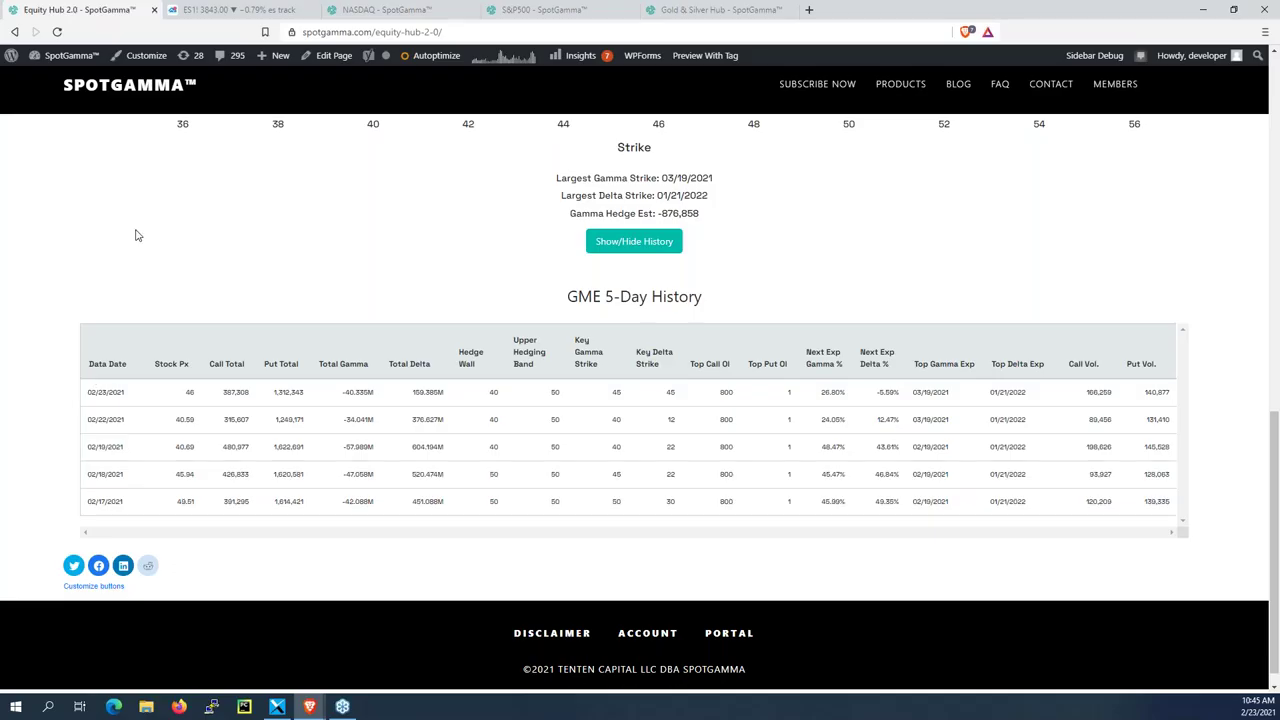
scroll(100, 228, "up", 5)
double_click(113, 327)
type("PLTR")
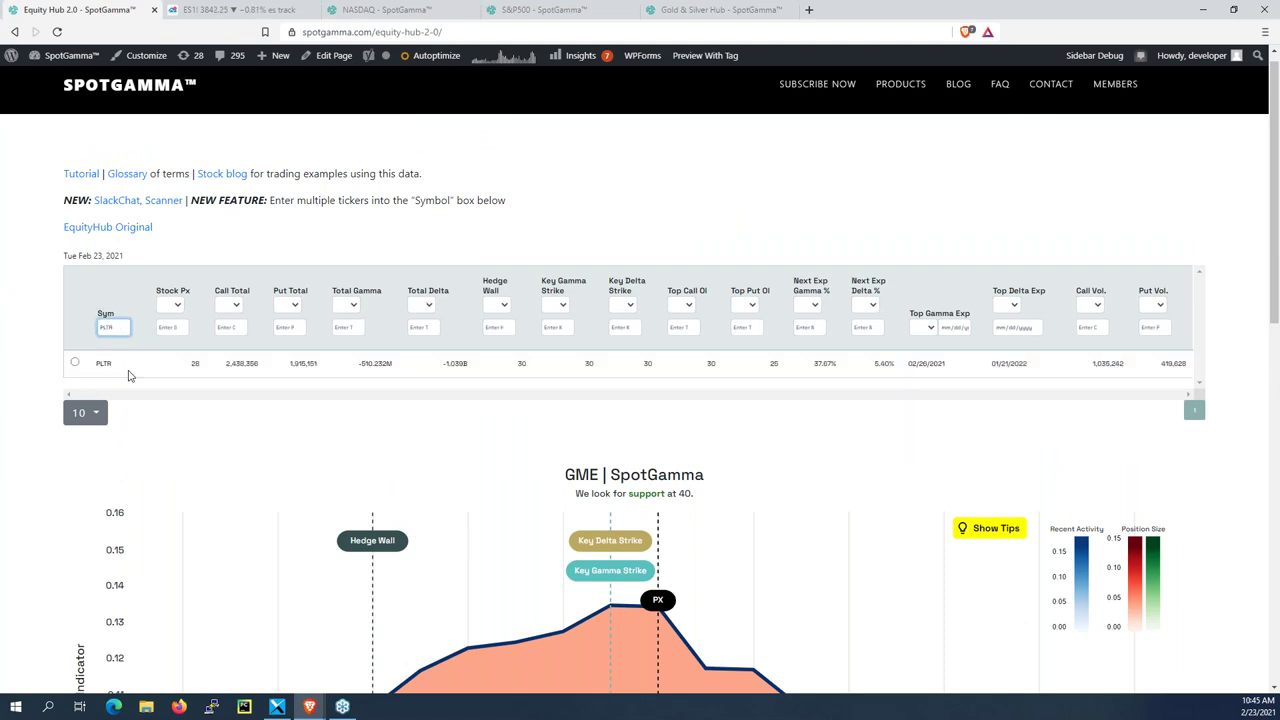
scroll(460, 430, "down", 1)
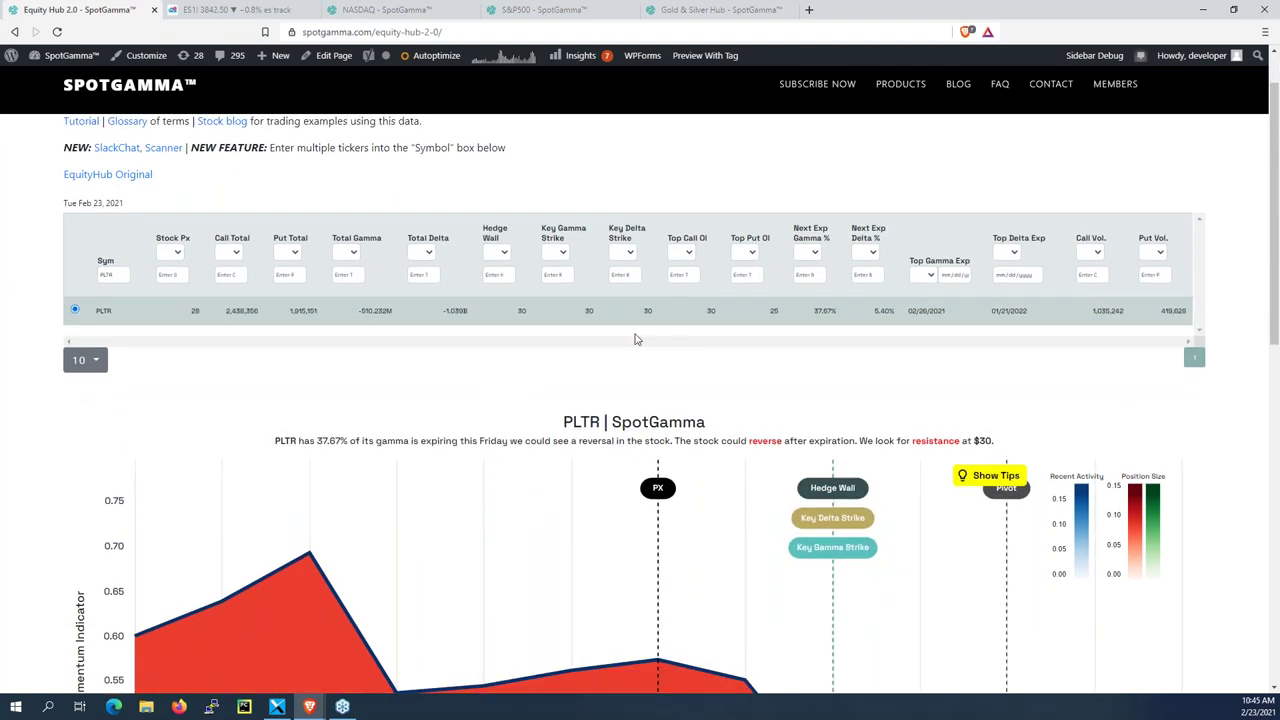
Step: Examine PLTR's Hedge Wall, key strikes and Top Put OI in the table, along with its momentum chart
left_click_drag(509, 314, 701, 318)
scroll(757, 329, "down", 3)
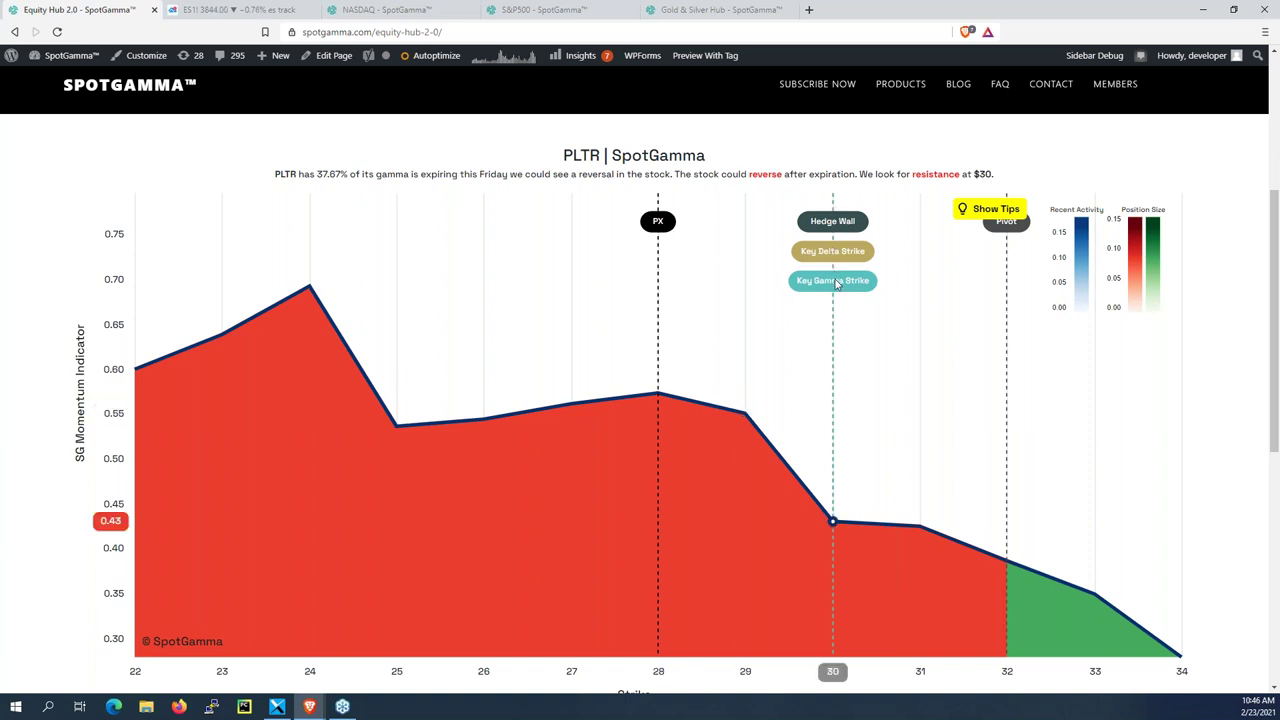
scroll(705, 342, "up", 3)
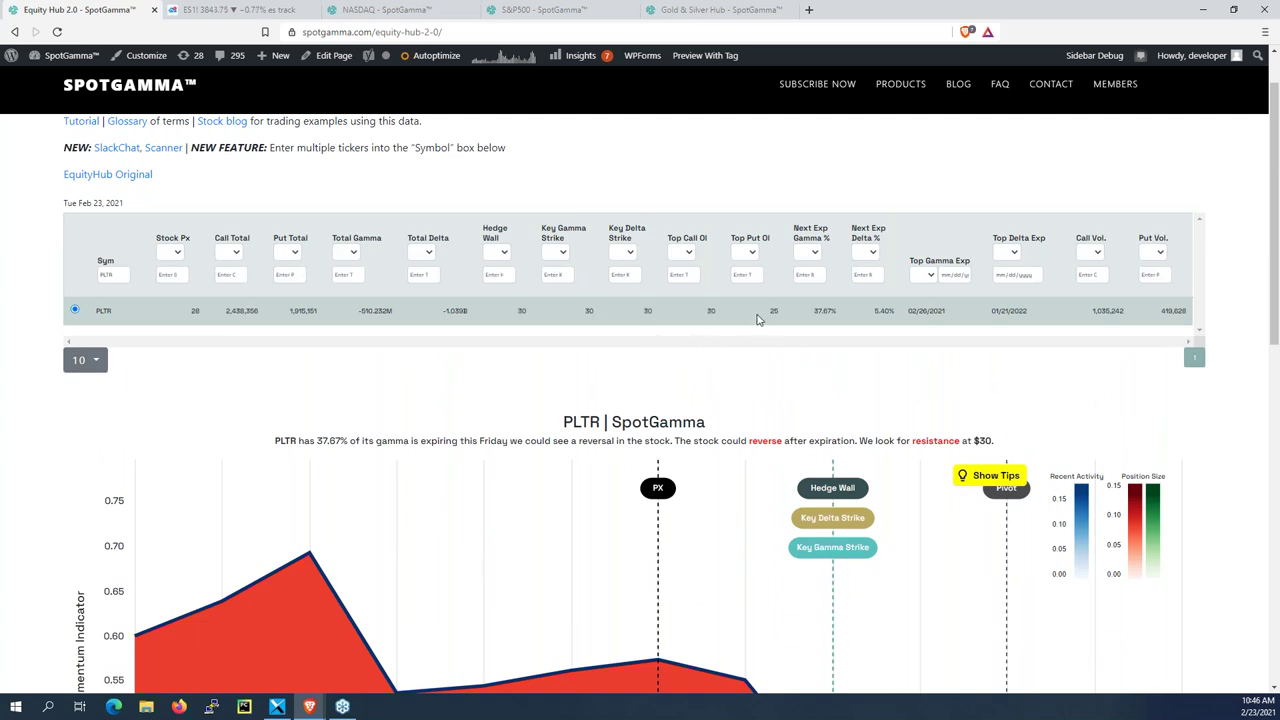
left_click(782, 322)
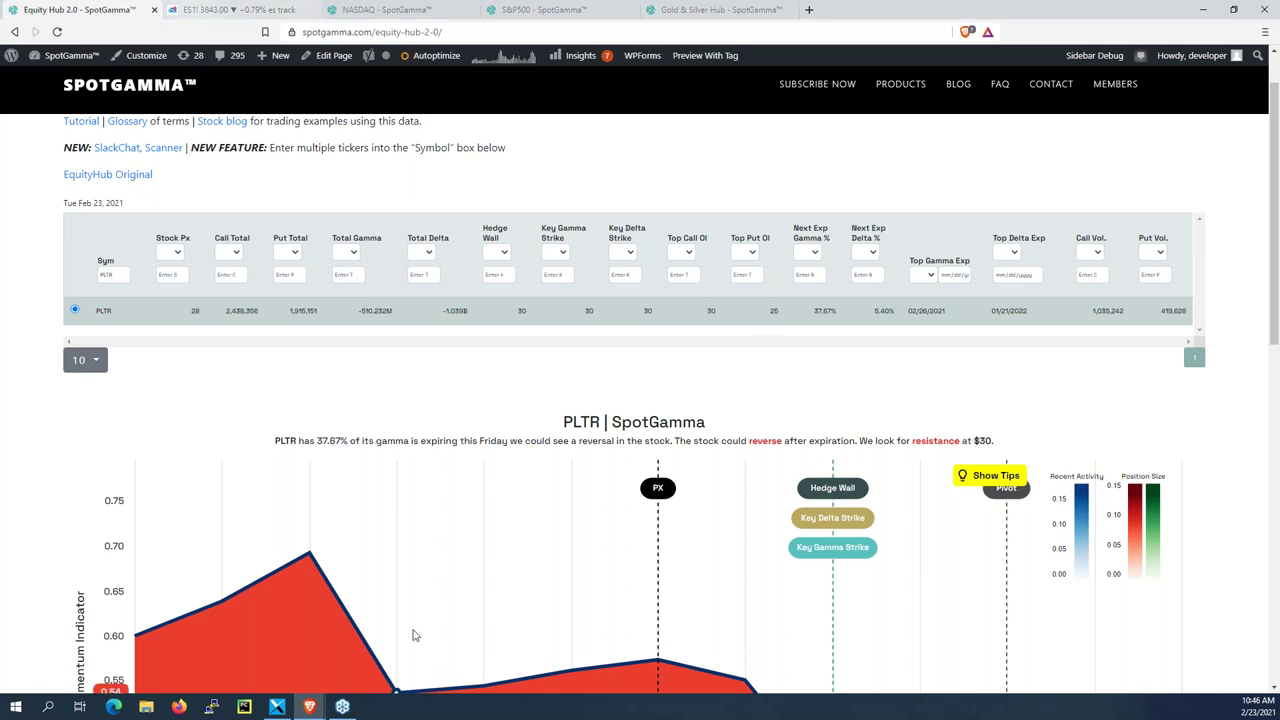
Step: Switch to Bookmap and examine PLTR's price action on the heatmap back to about 09:45
left_click(277, 706)
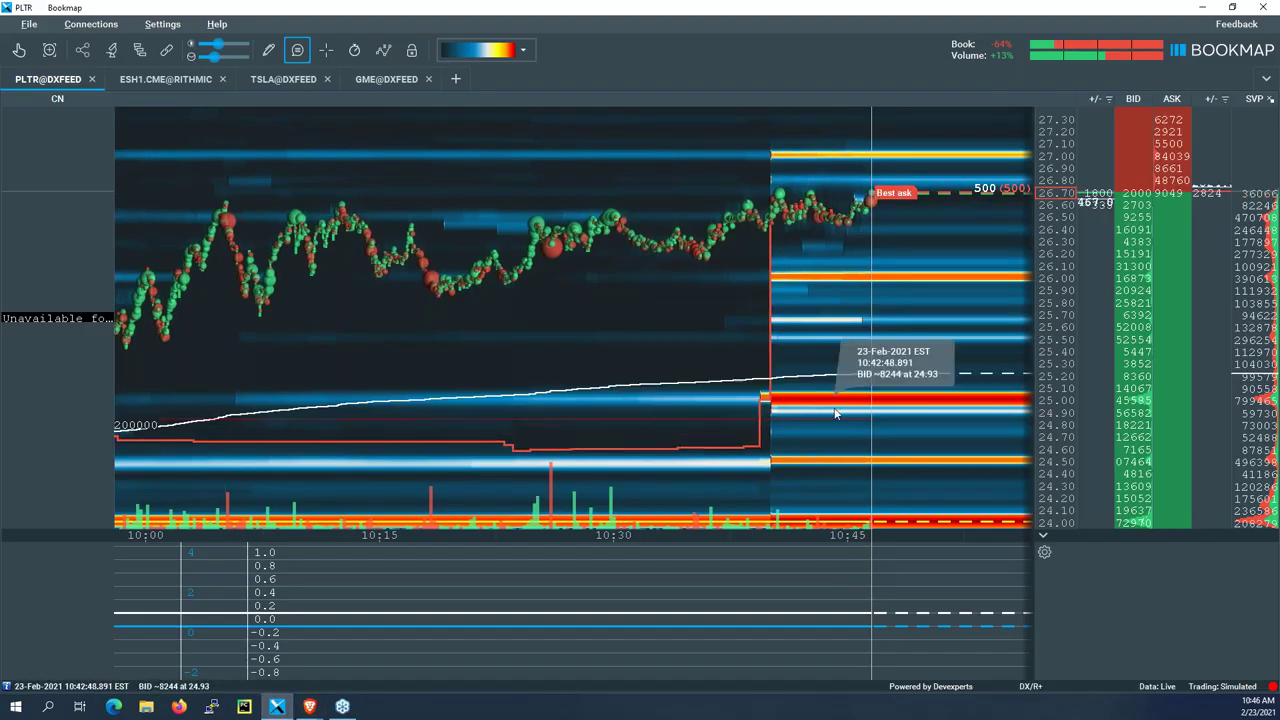
scroll(960, 270, "down", 2)
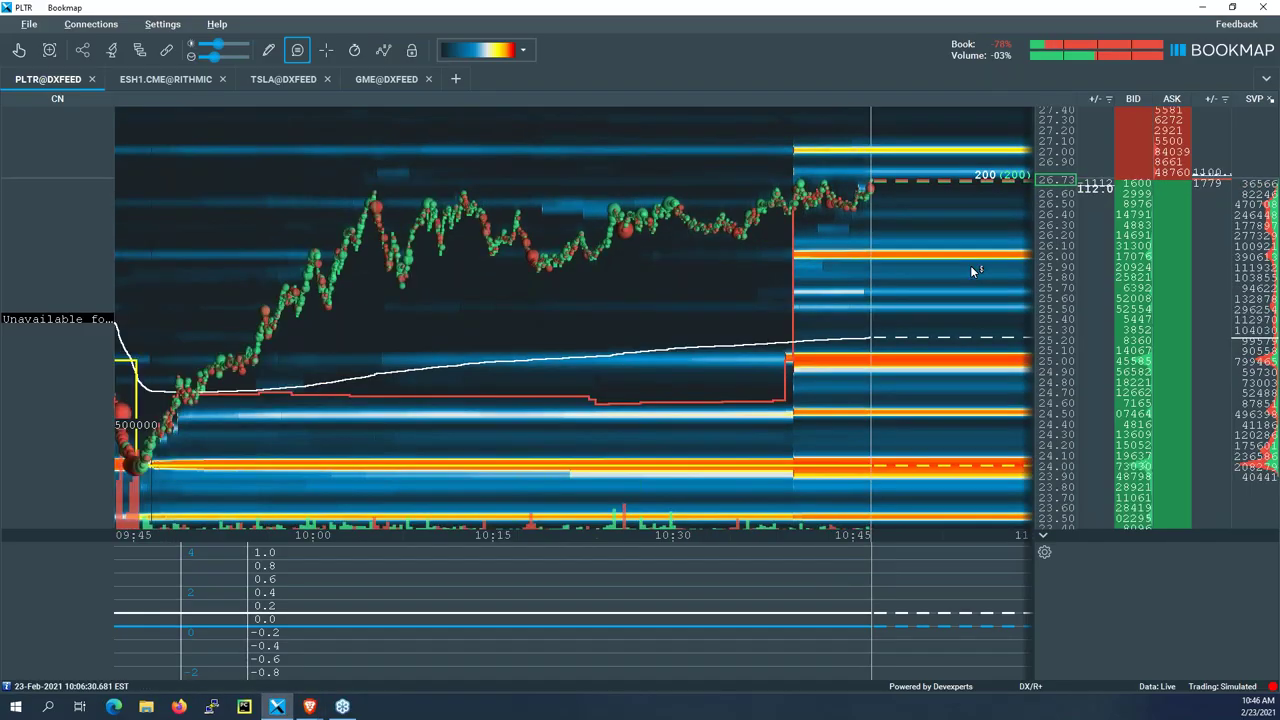
Step: Widen the PLTR heatmap's time and price ranges to examine price action from about 09:00 and the liquidity levels
scroll(880, 400, "down", 2)
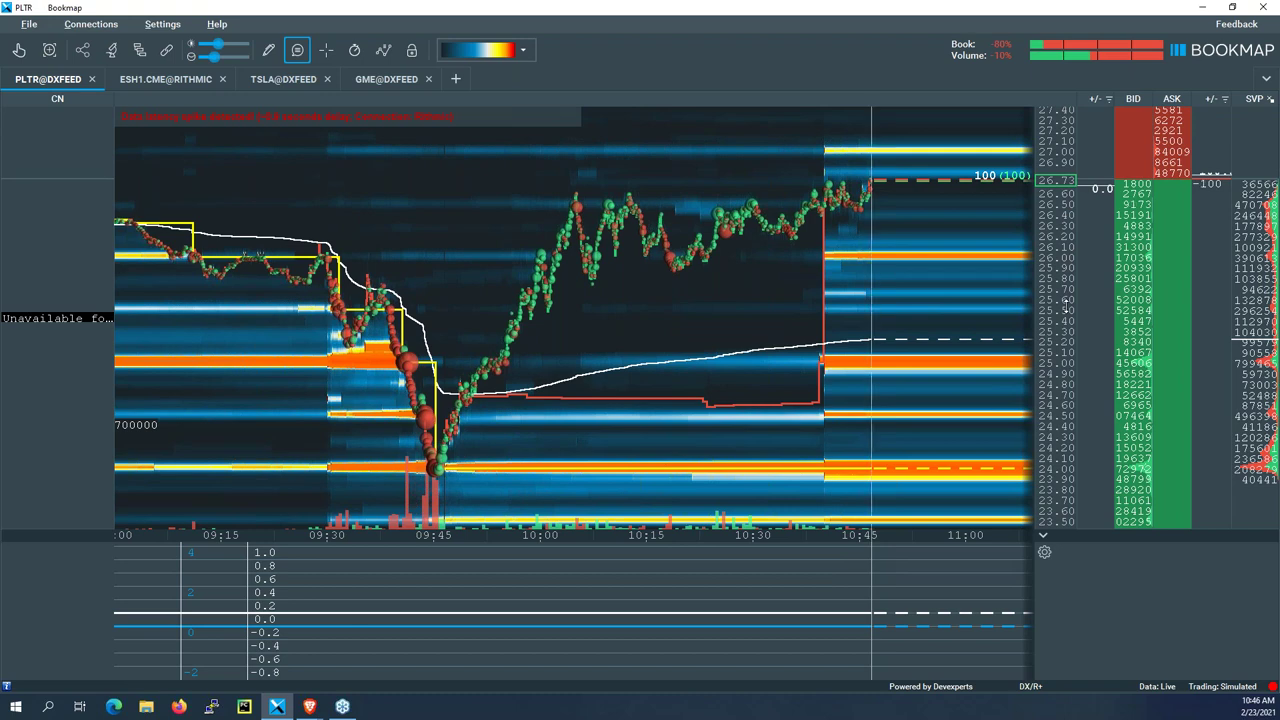
scroll(1066, 312, "down", 2)
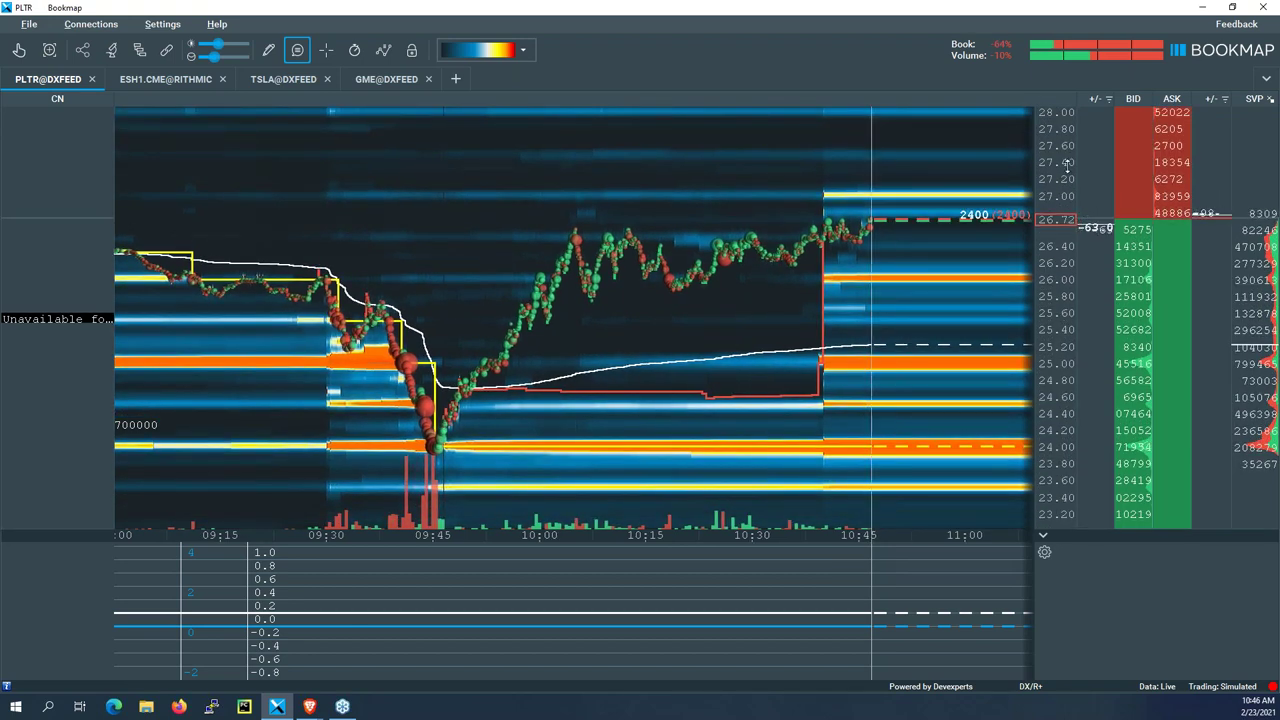
scroll(1064, 205, "down", 2)
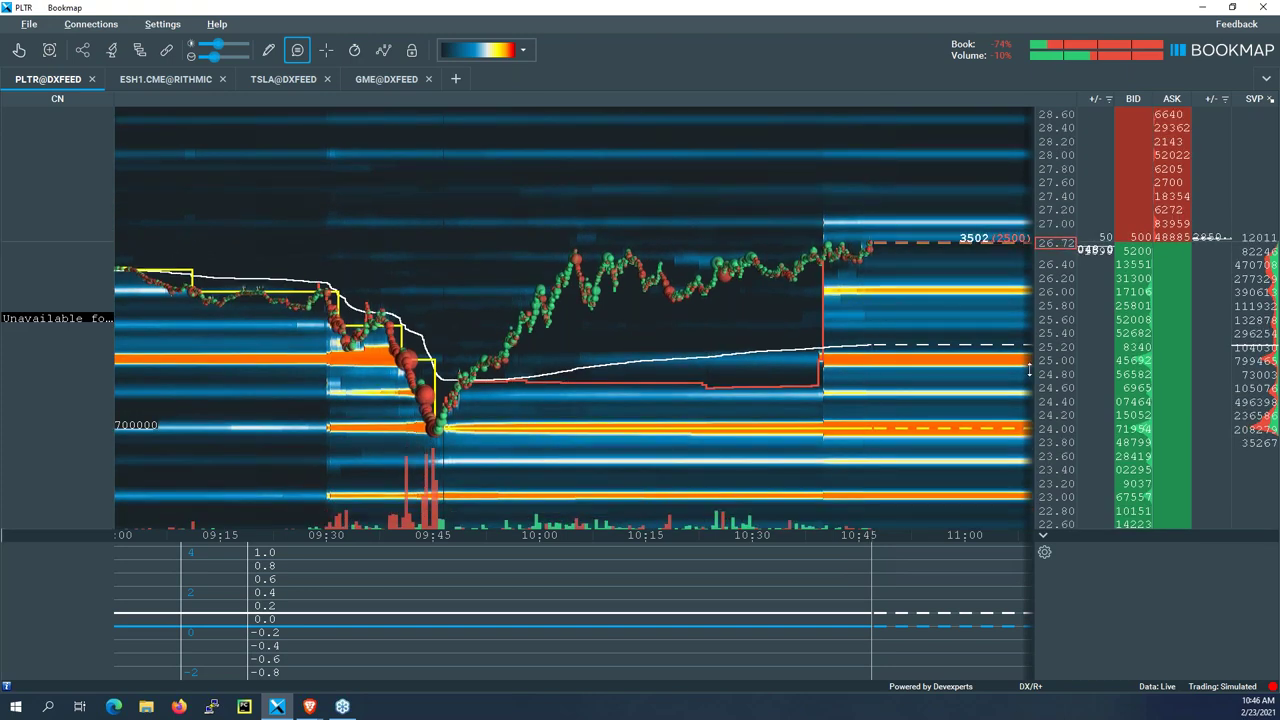
mouse_move(809, 351)
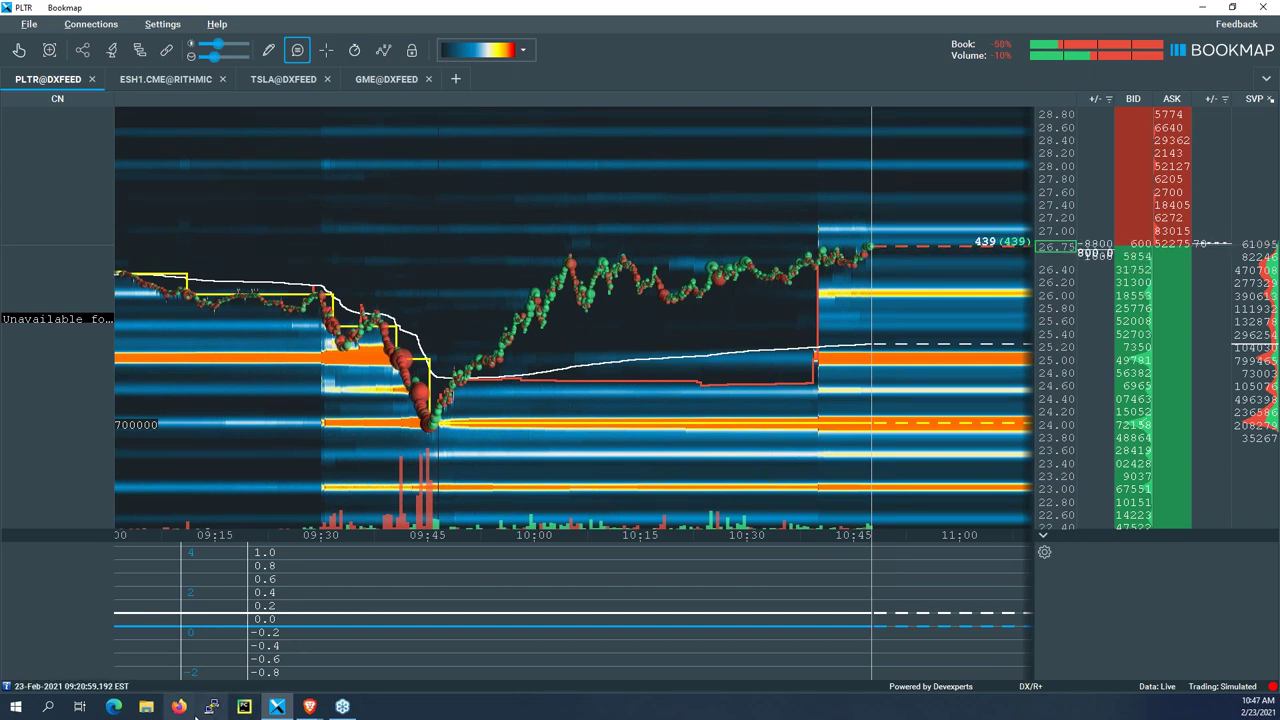
Step: Switch to Brave, filter the Equity Hub table to AAPL, and examine its Hedge Wall, Key Gamma Strike and momentum chart
mouse_move(309, 706)
left_click(290, 668)
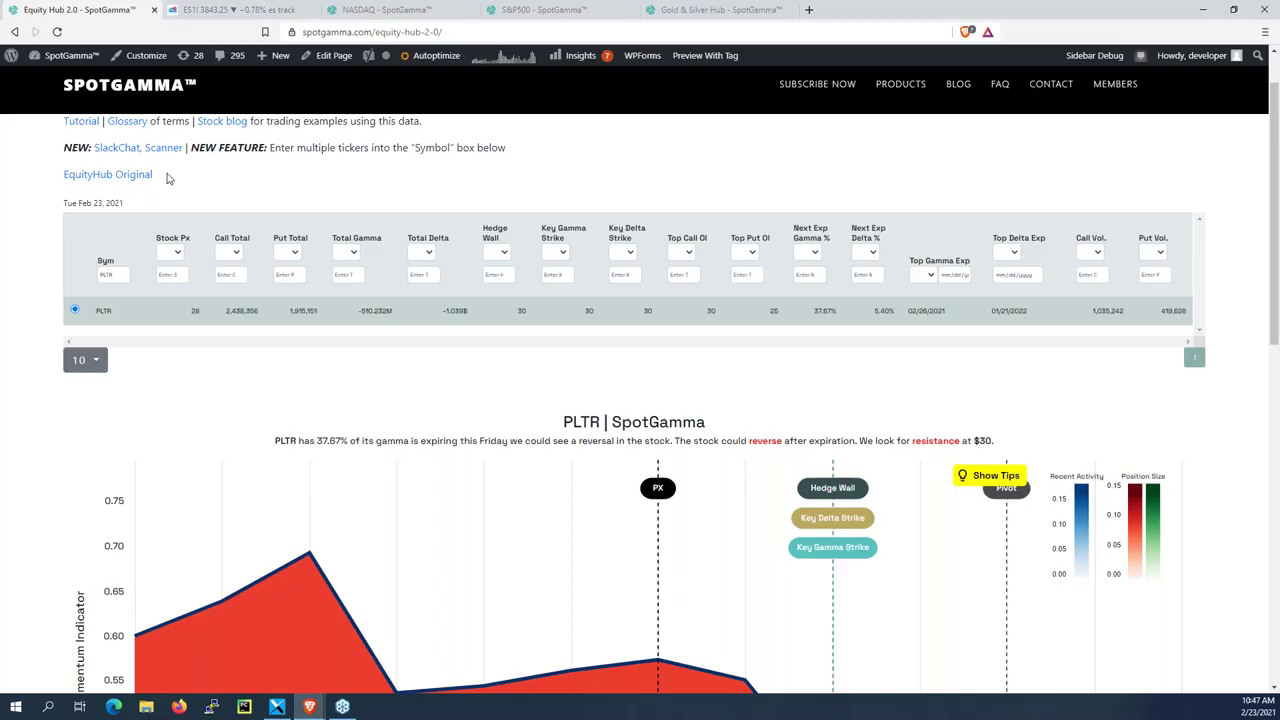
left_click_drag(122, 279, 60, 270)
type("AAPL")
scroll(40, 409, "down", 2)
scroll(40, 410, "up", 2)
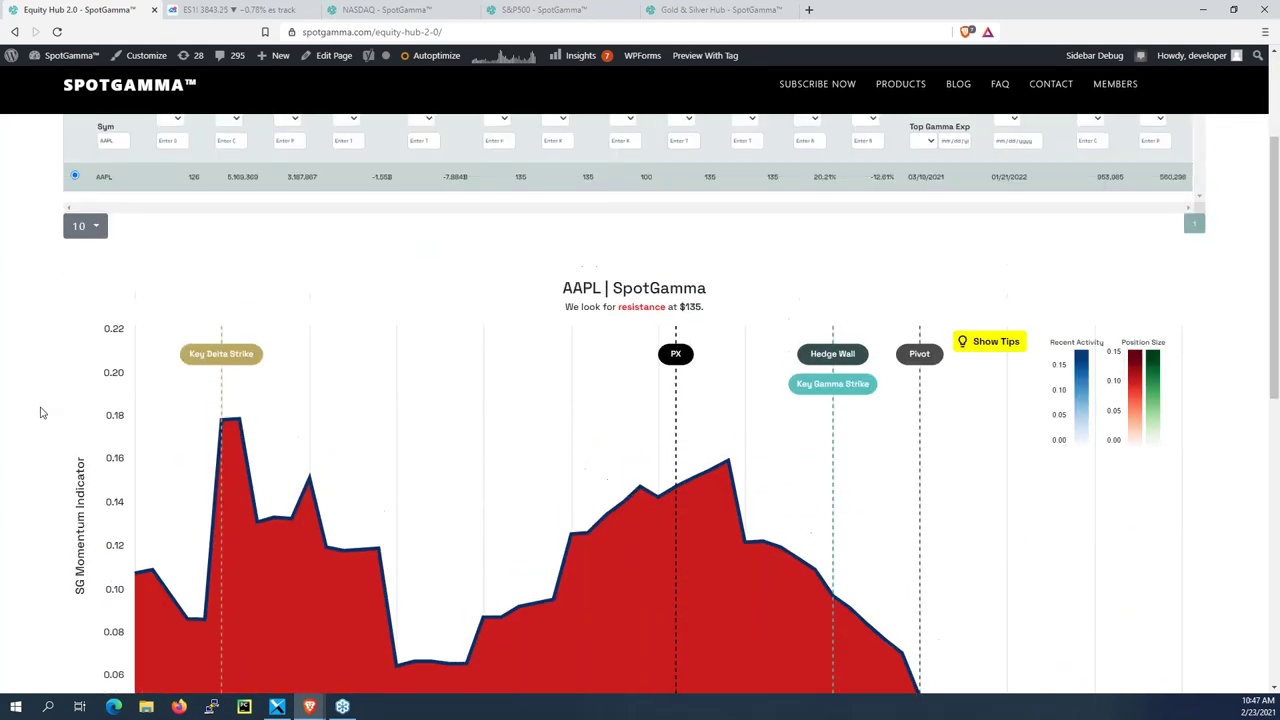
left_click_drag(514, 250, 627, 272)
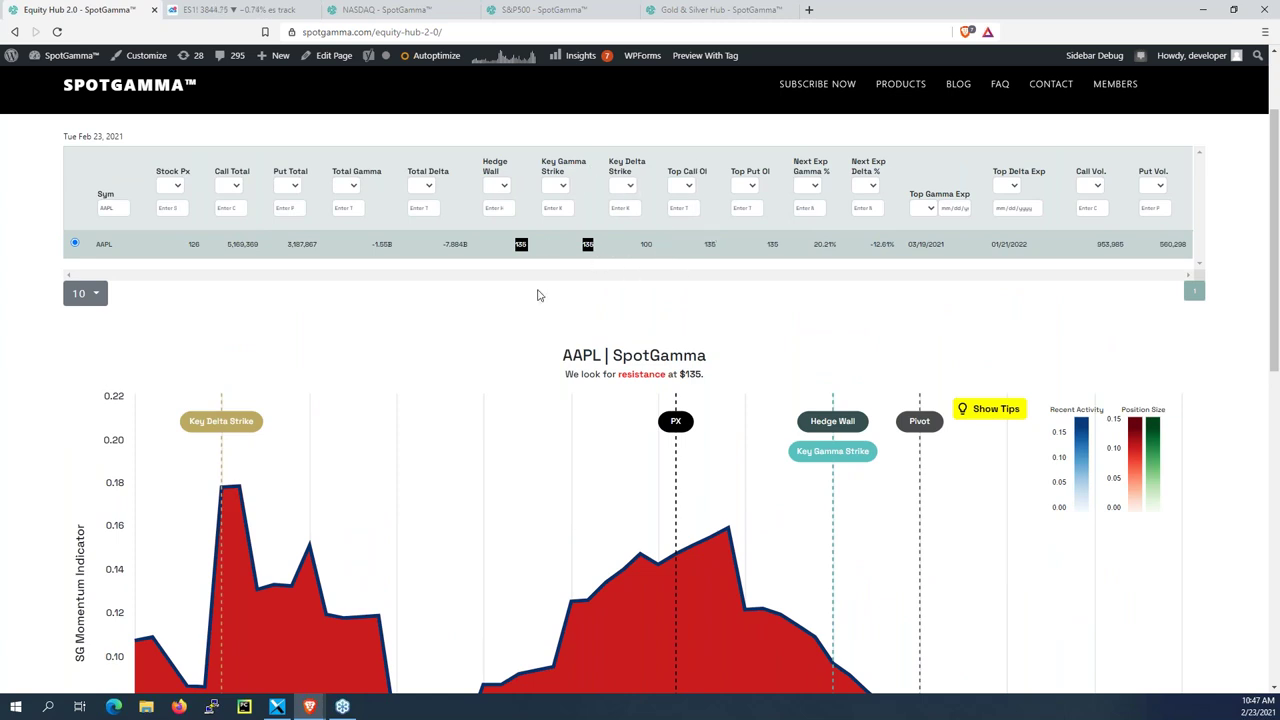
scroll(614, 257, "down", 3)
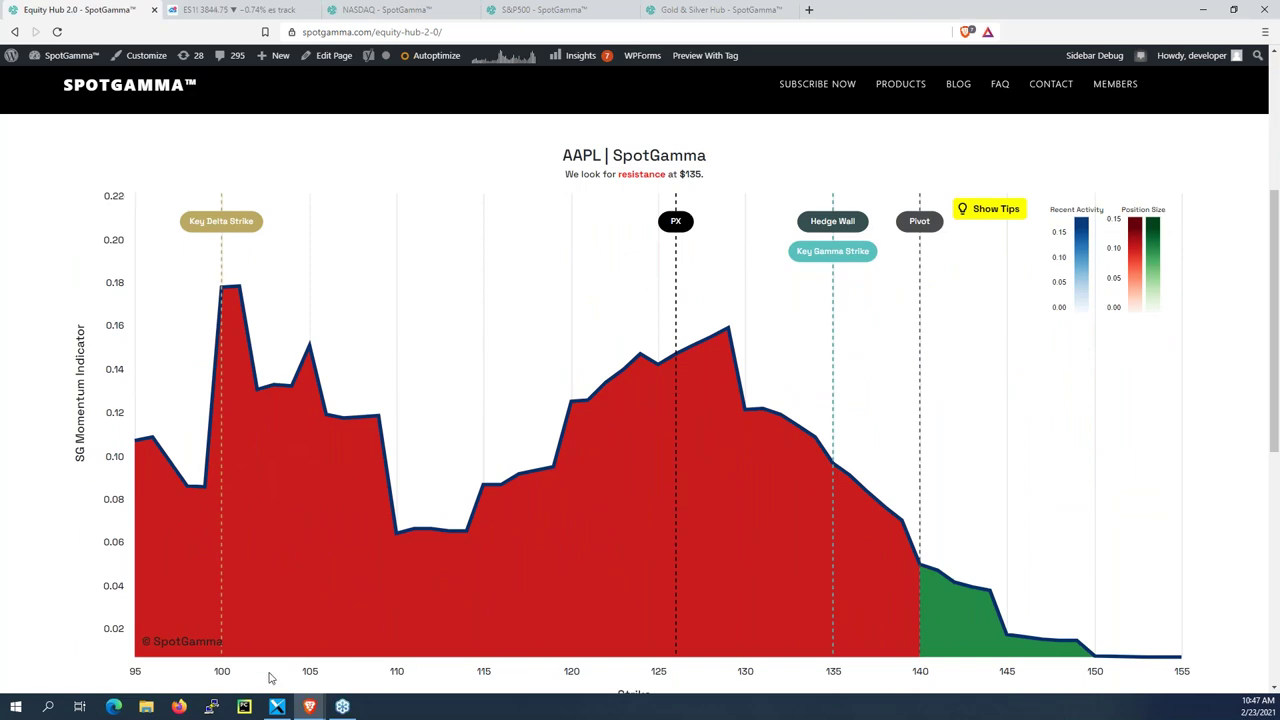
Step: Switch to Bookmap and choose AAPL as the dxFeed symbol for a new subscription
left_click(277, 706)
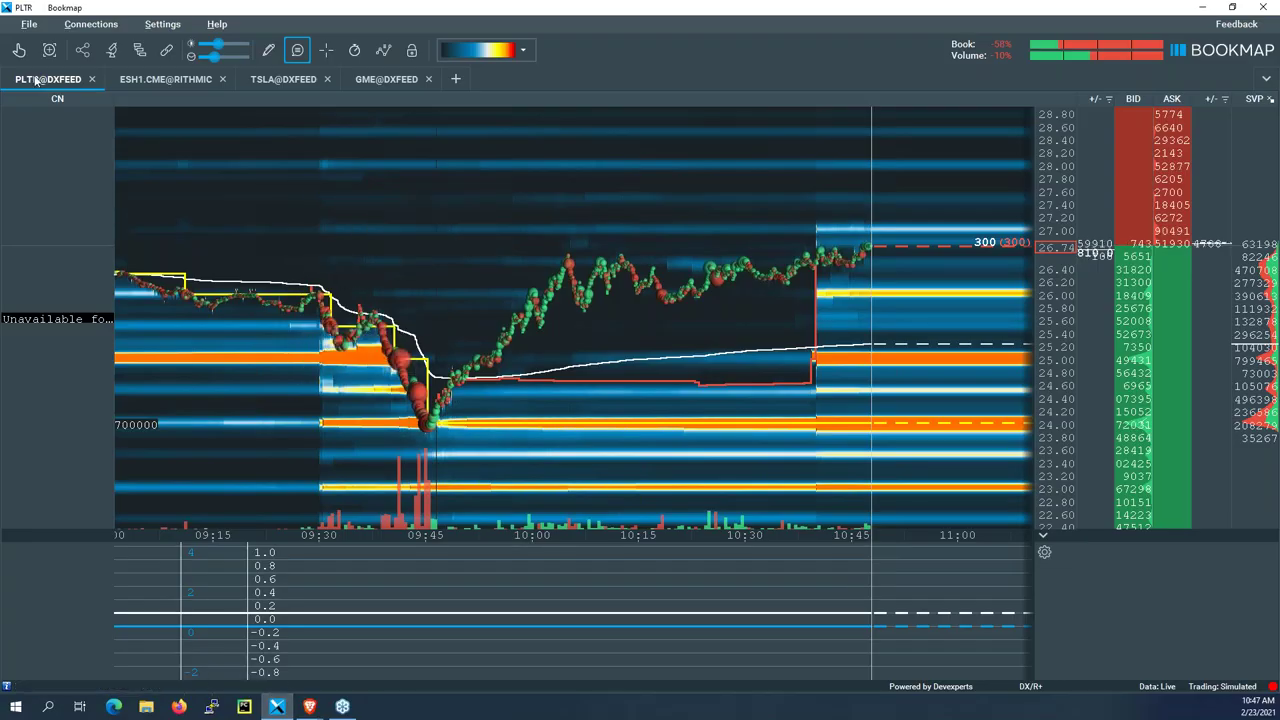
left_click(463, 76)
key("BackSpace")
key("BackSpace")
key("BackSpace")
type("AAPL")
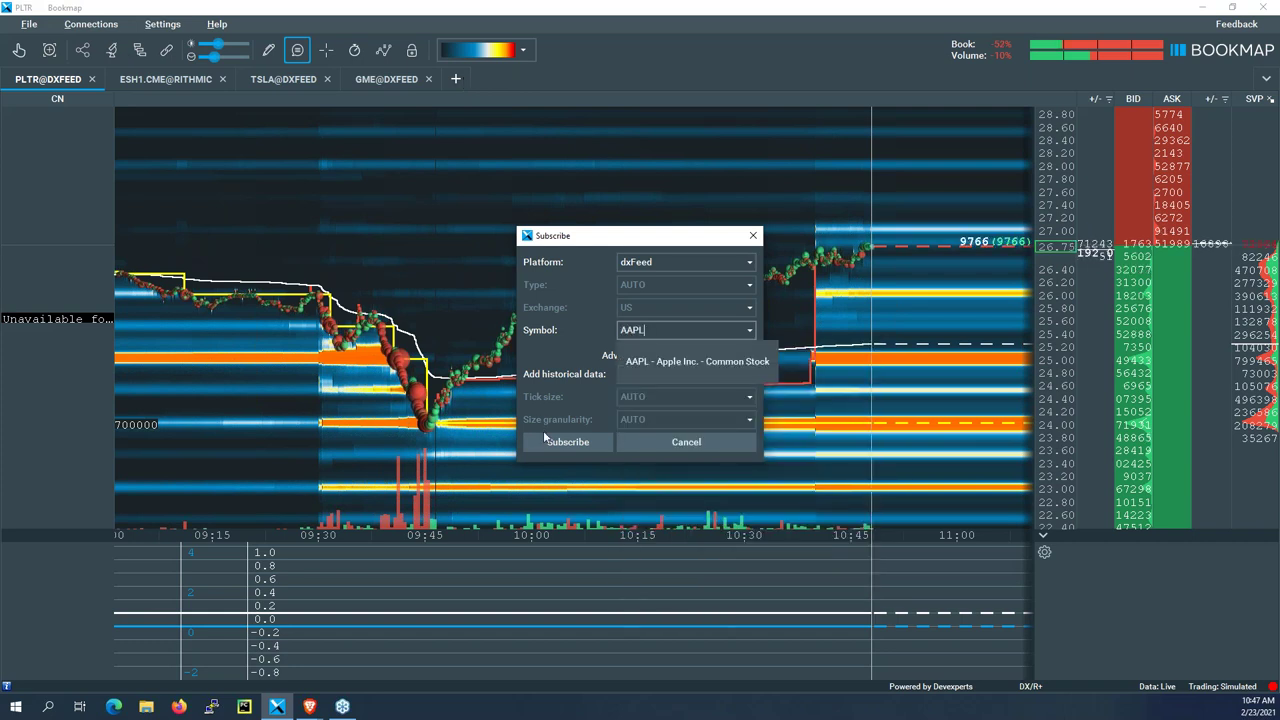
left_click(650, 370)
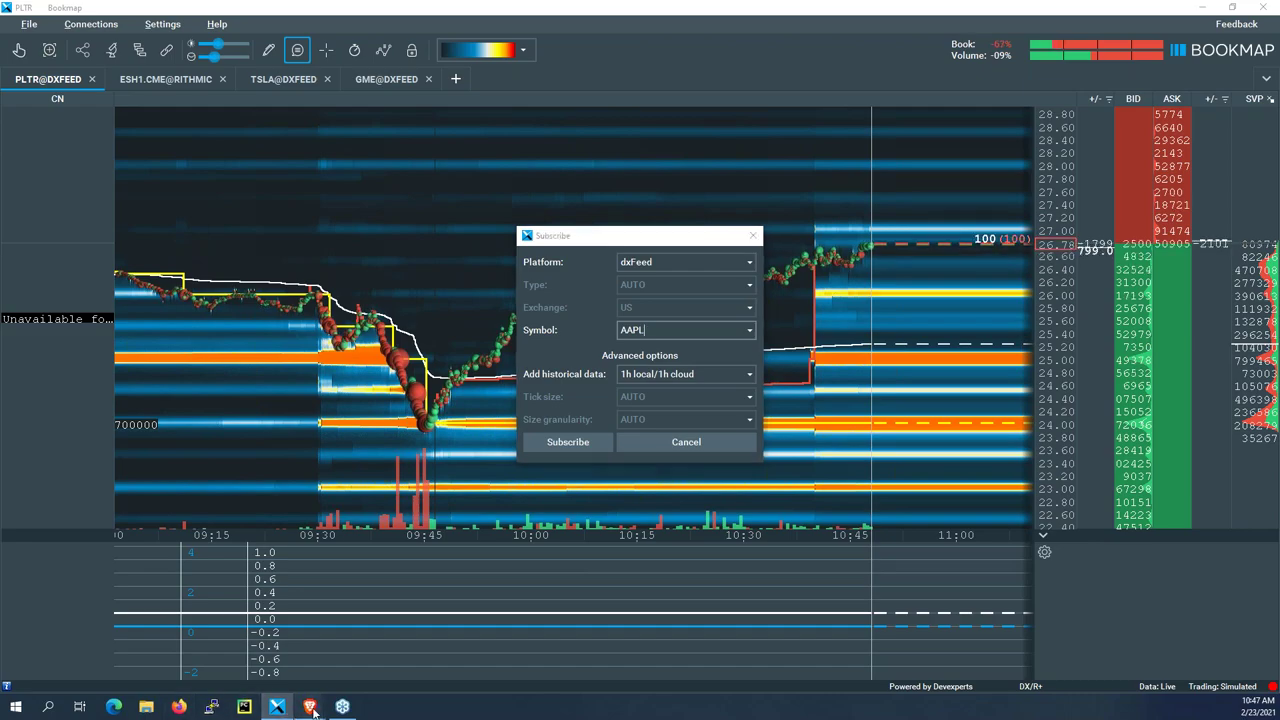
Step: Switch to Brave and examine AAPL's Equity Hub row, highlighting its key levels and Next Exp Gamma %
mouse_move(309, 706)
left_click(275, 645)
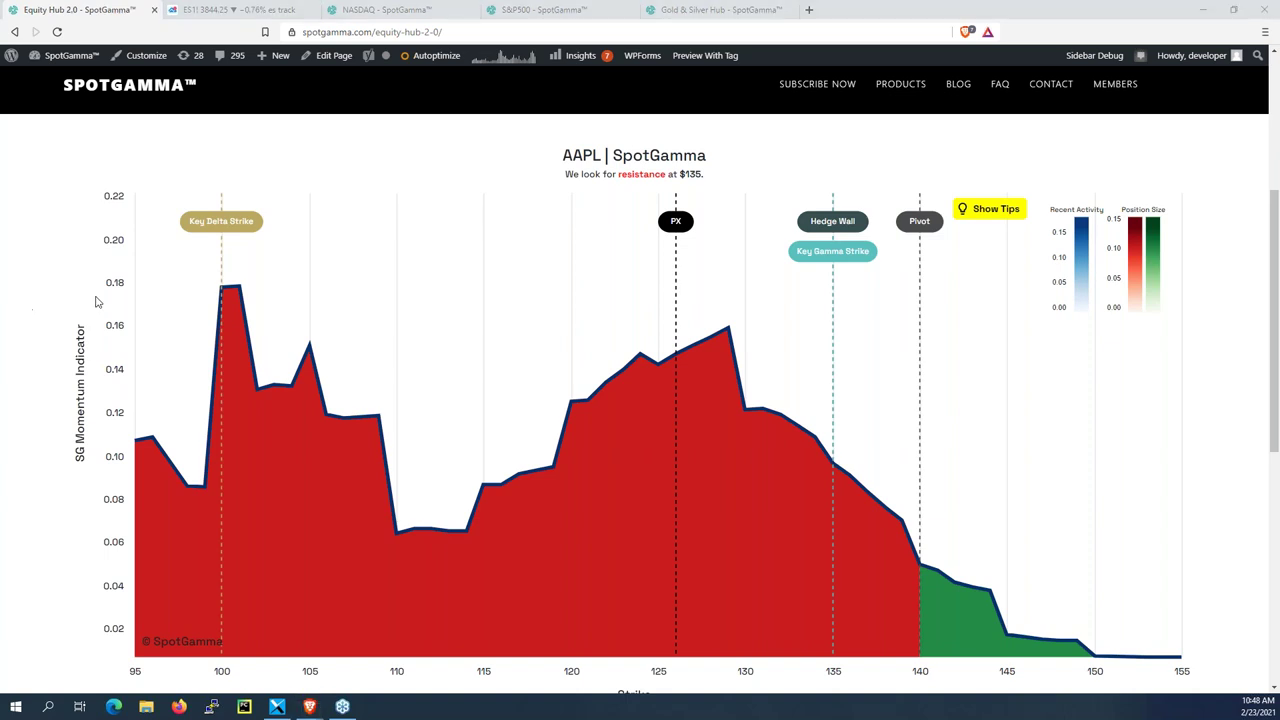
scroll(720, 251, "up", 3)
scroll(722, 253, "up", 1)
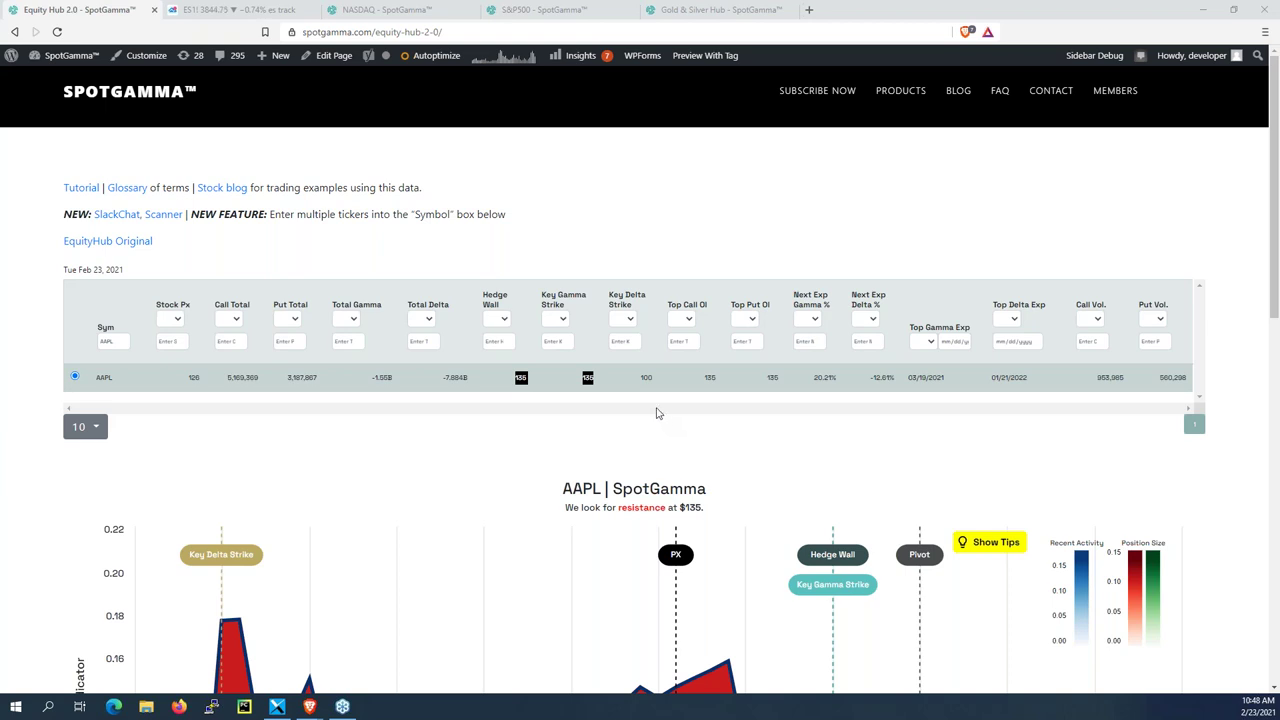
left_click_drag(505, 383, 815, 378)
double_click(815, 378)
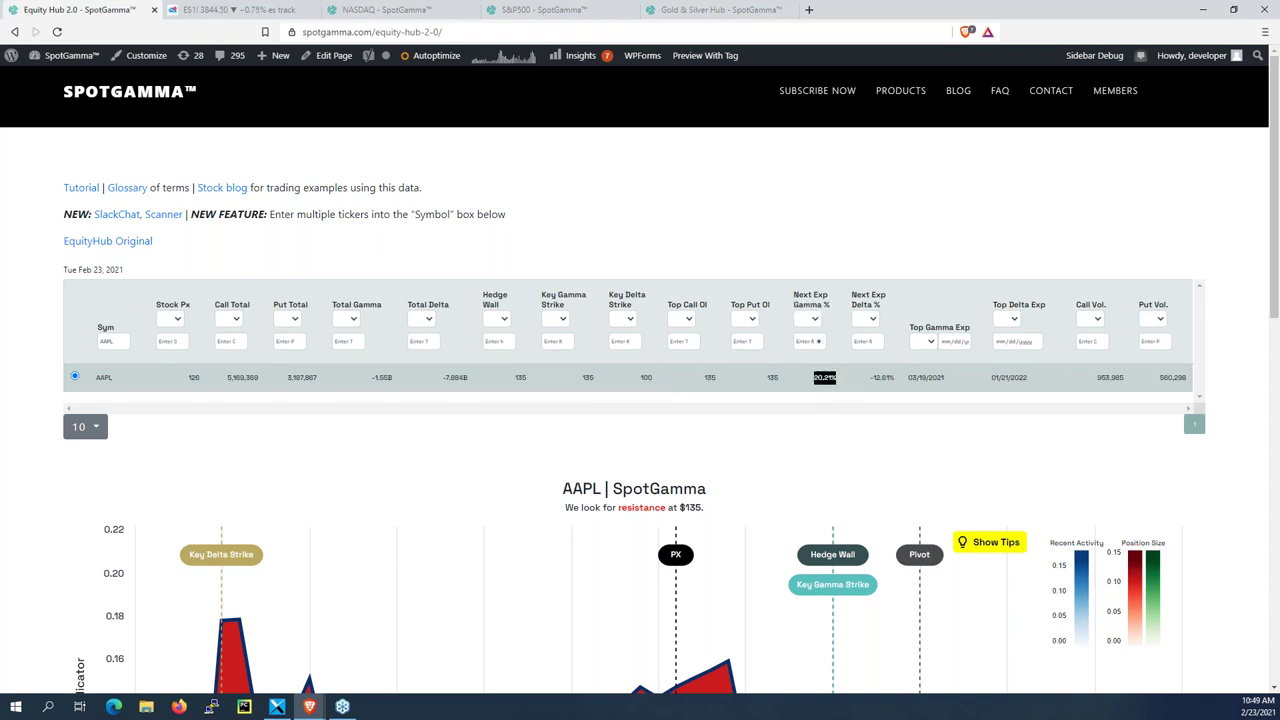
left_click(820, 378)
left_click_drag(814, 378, 829, 378)
Step: Filter the Equity Hub table to AG and select its row to load its chart
left_click_drag(113, 341, 70, 342)
type("AG")
left_click(138, 389)
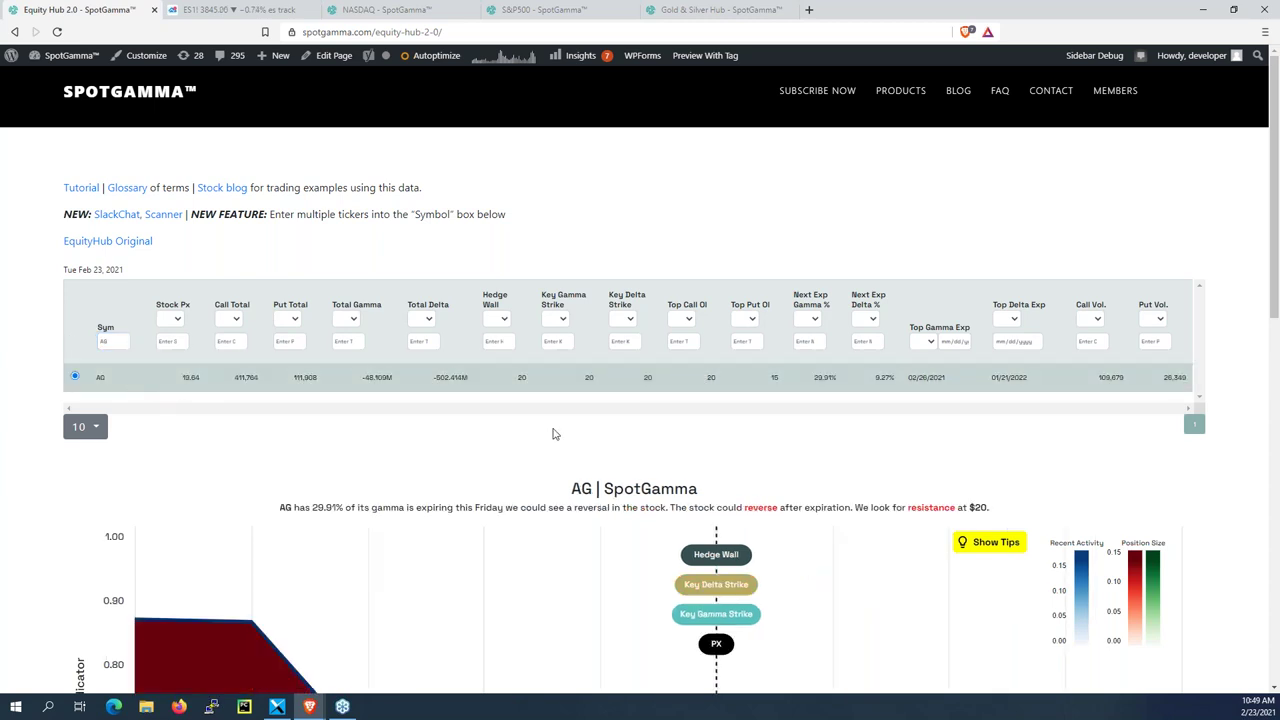
Step: Examine where AG's Hedge Wall and key strikes sit on its momentum chart, and highlight its Next Exp Gamma %
scroll(555, 434, "down", 2)
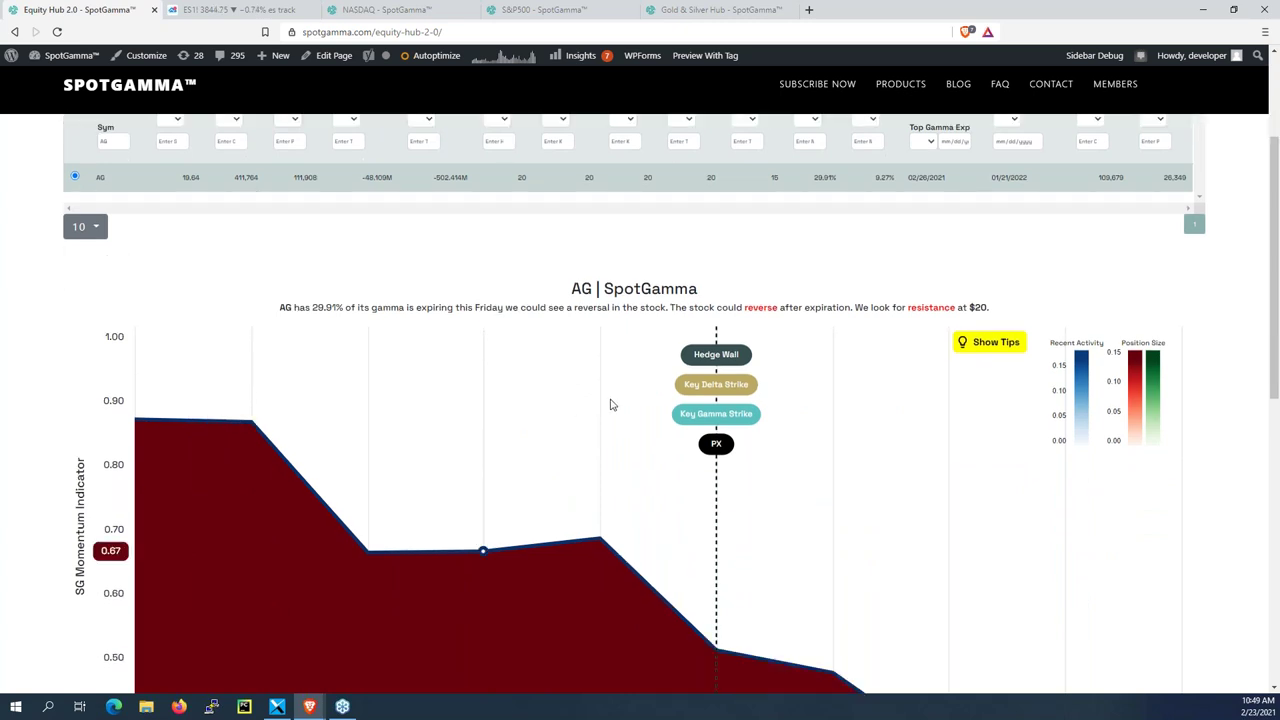
scroll(686, 370, "down", 2)
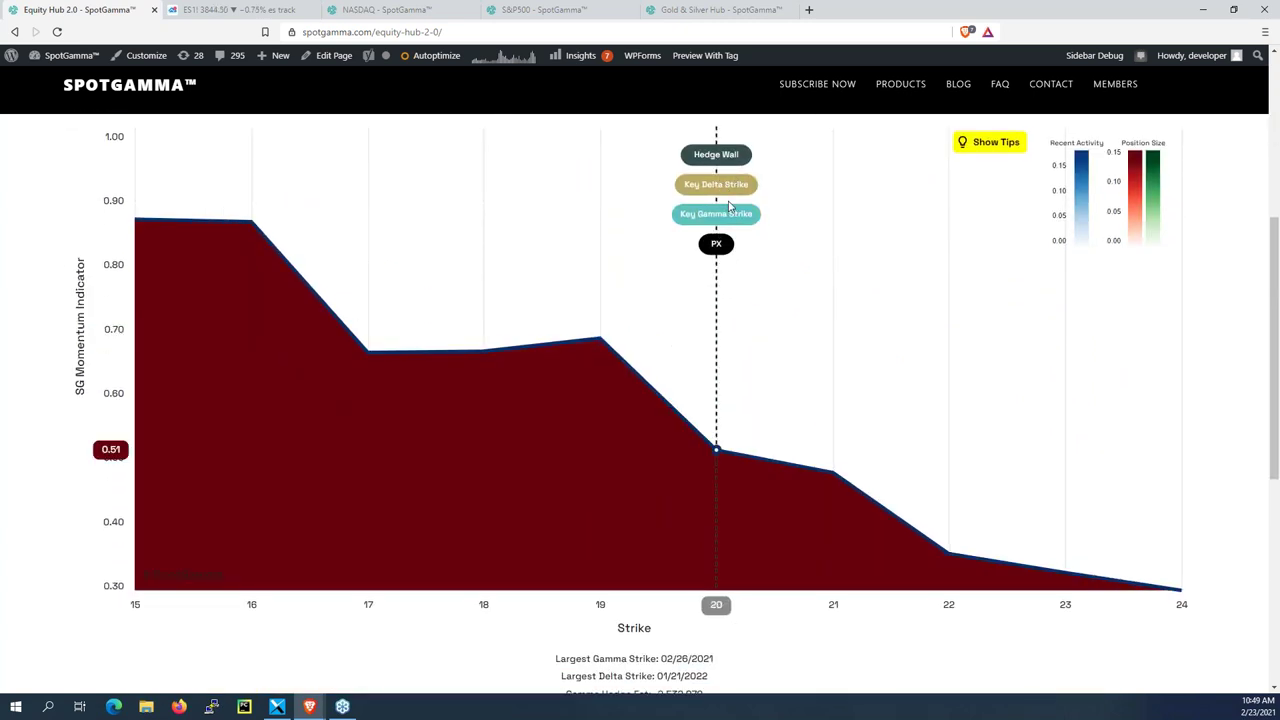
scroll(729, 220, "up", 1)
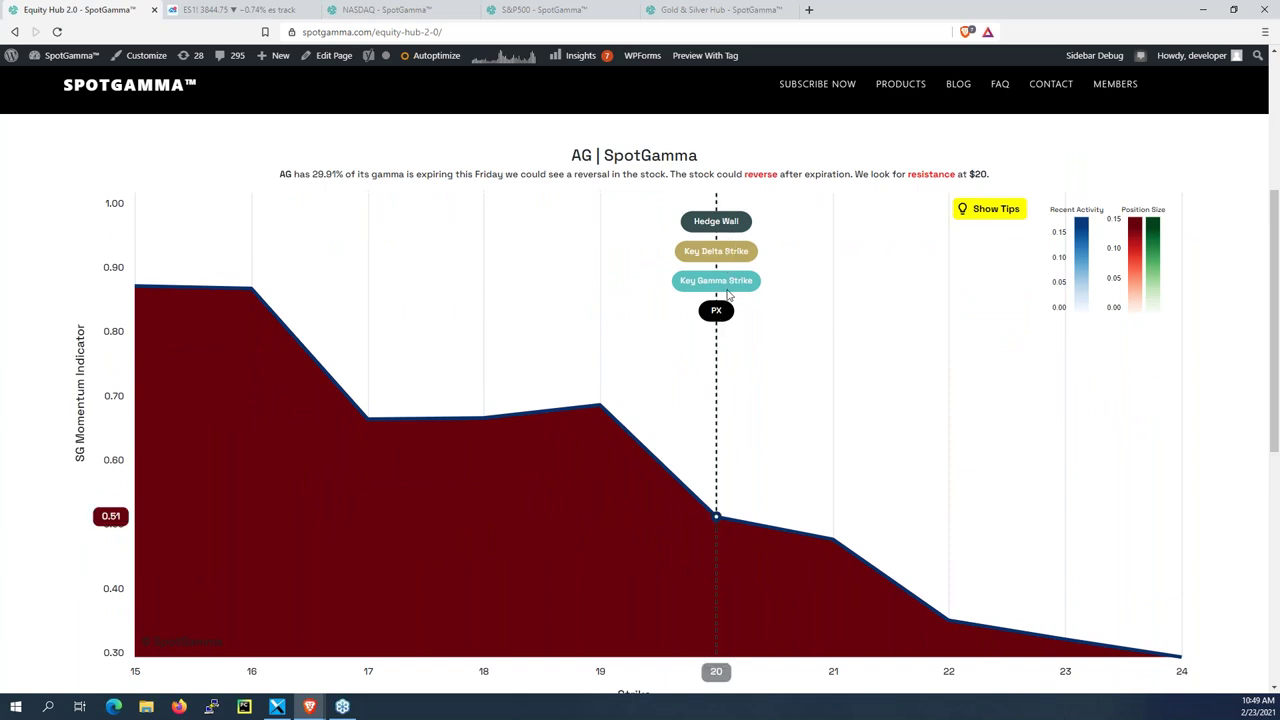
scroll(735, 274, "up", 2)
left_click_drag(812, 244, 837, 245)
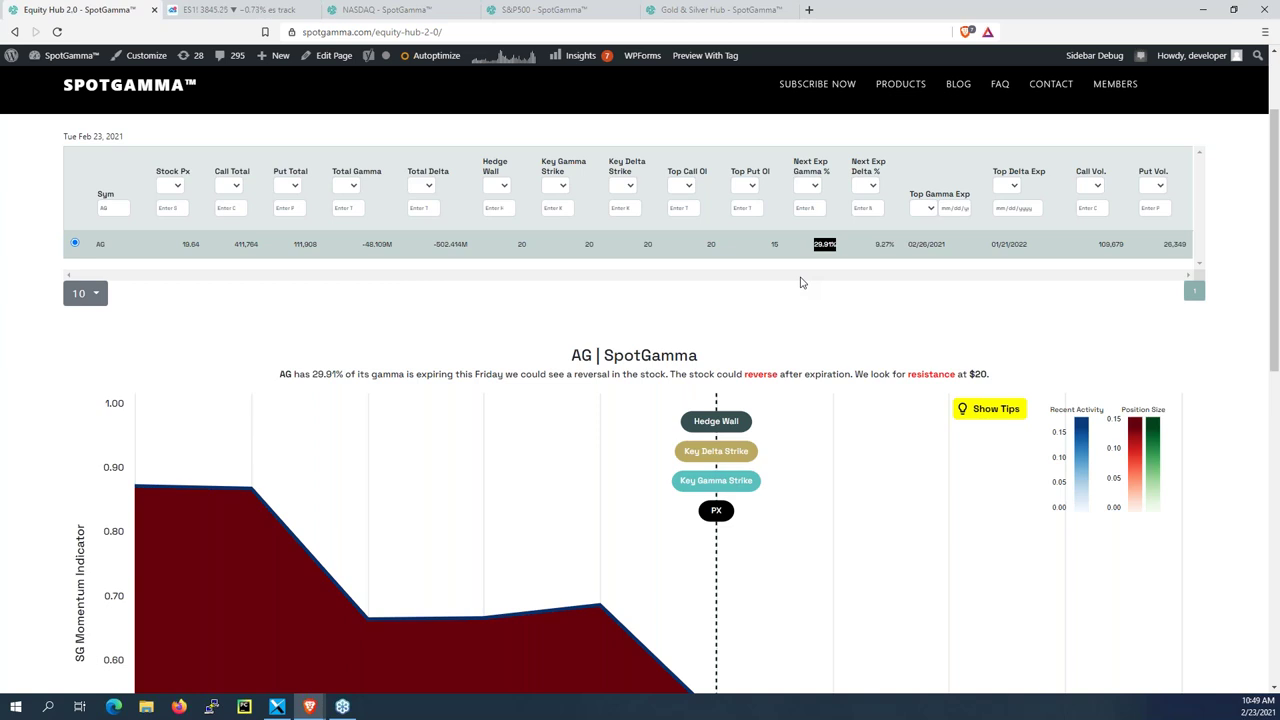
Step: Compare AG's momentum curve around the current price with the strikes and expiration data in its table row
scroll(800, 283, "down", 3)
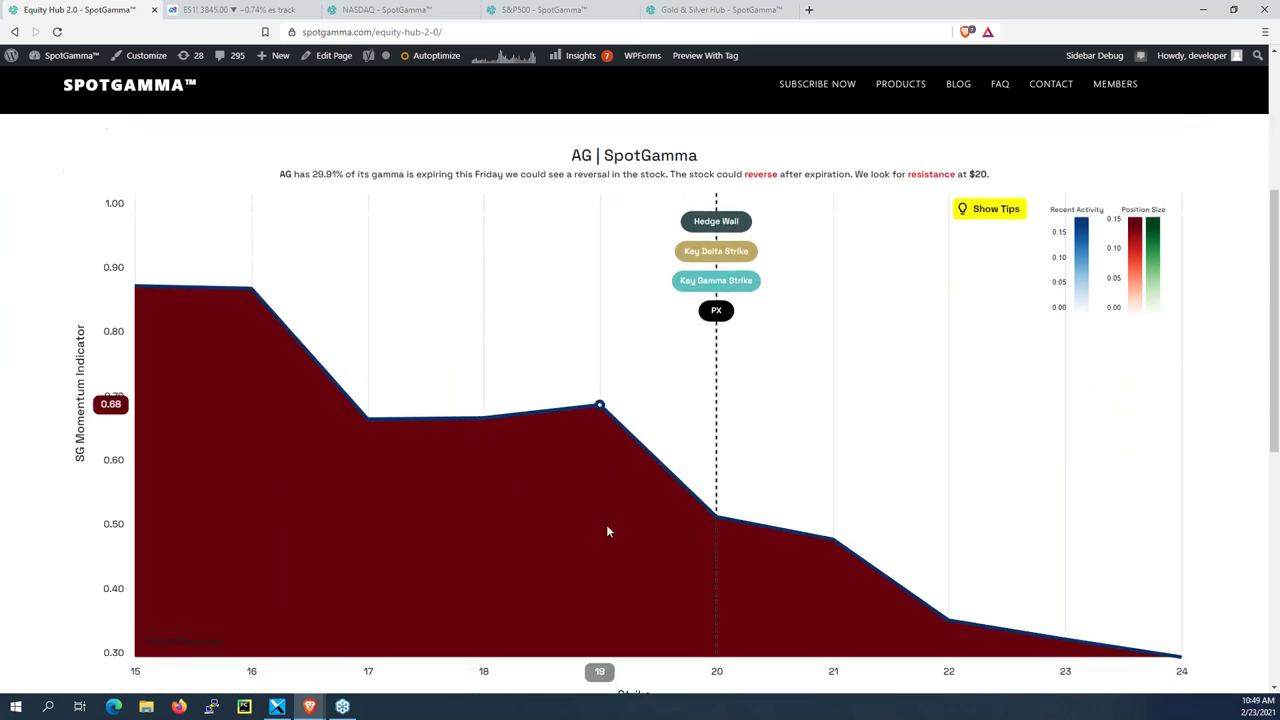
scroll(680, 540, "up", 4)
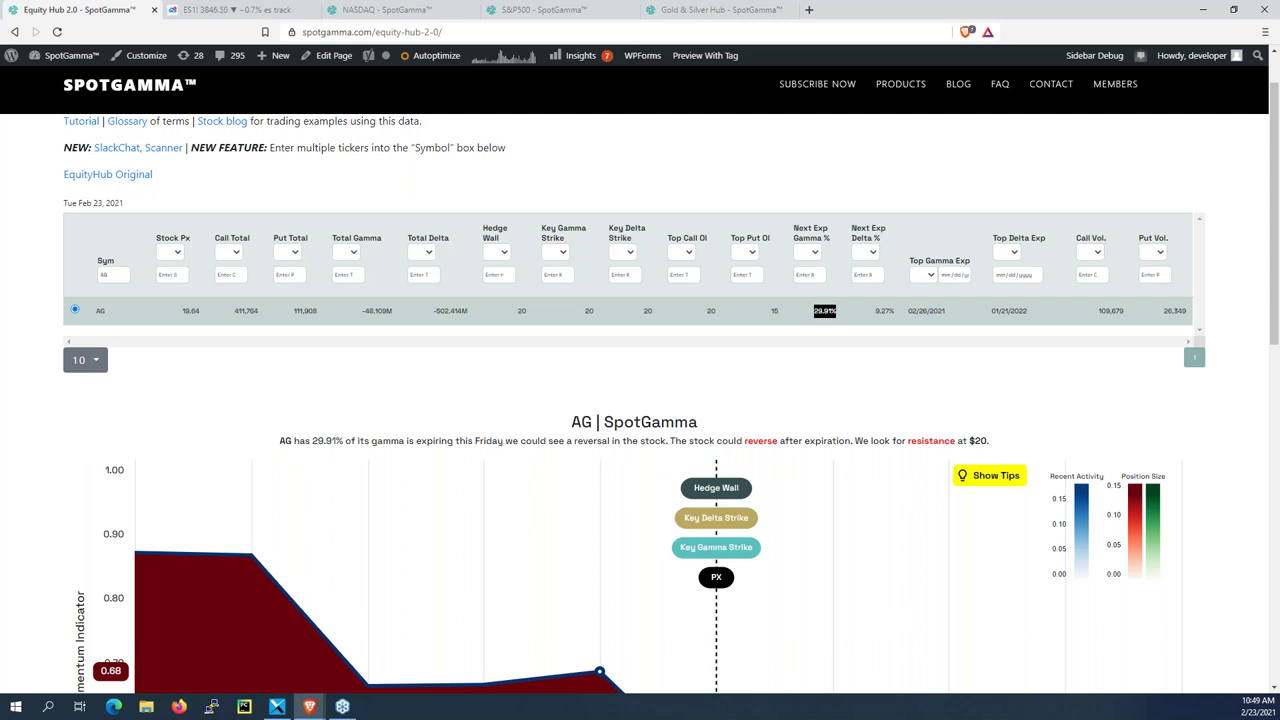
scroll(722, 492, "down", 3)
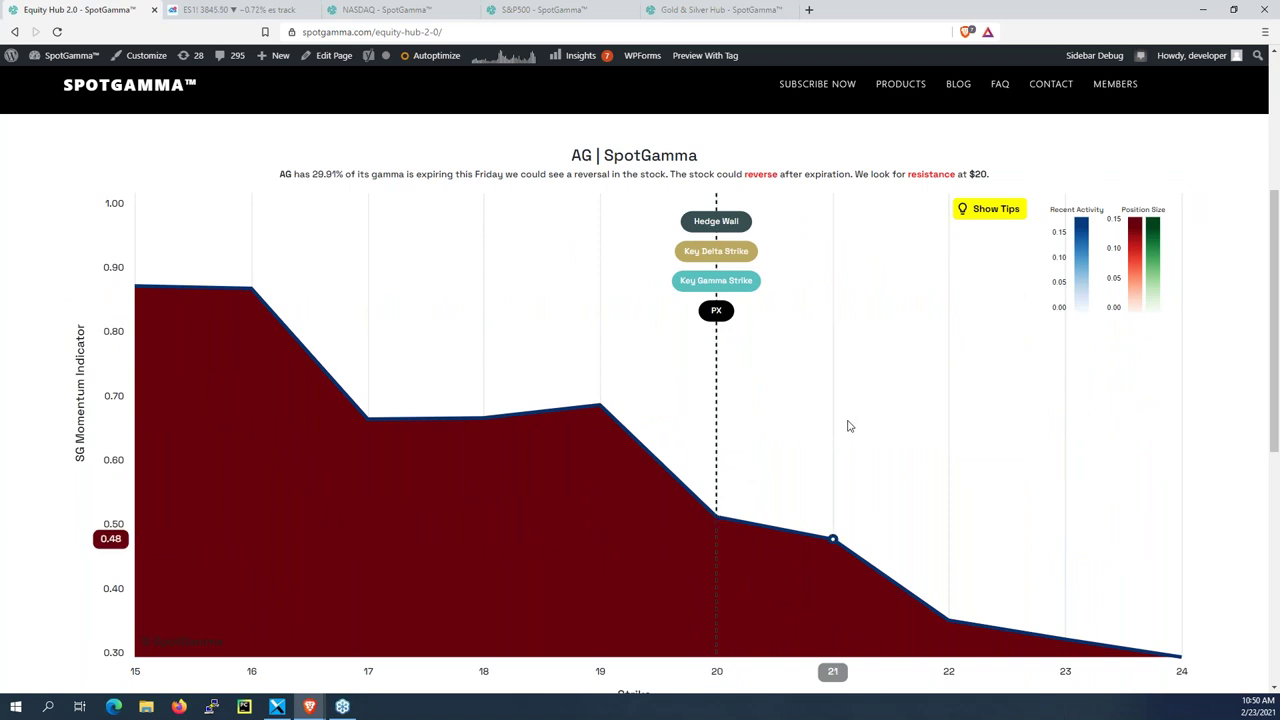
scroll(848, 426, "up", 1)
scroll(848, 426, "down", 1)
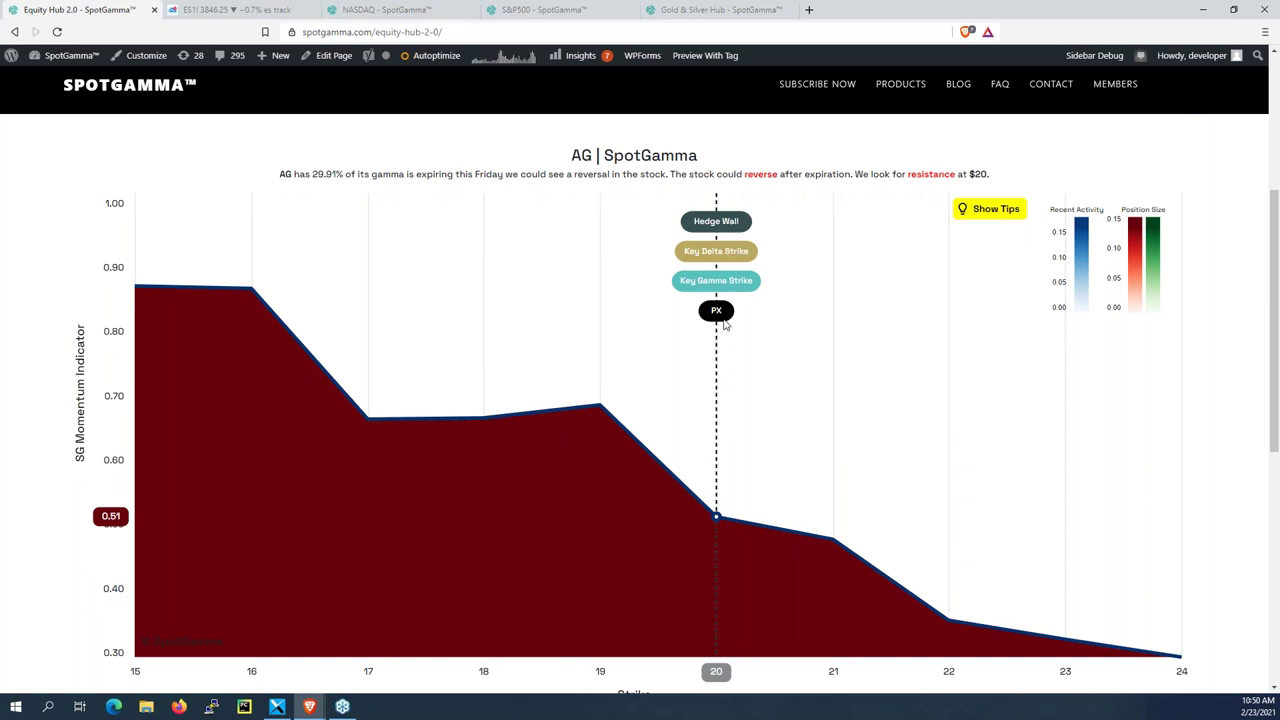
scroll(722, 320, "up", 2)
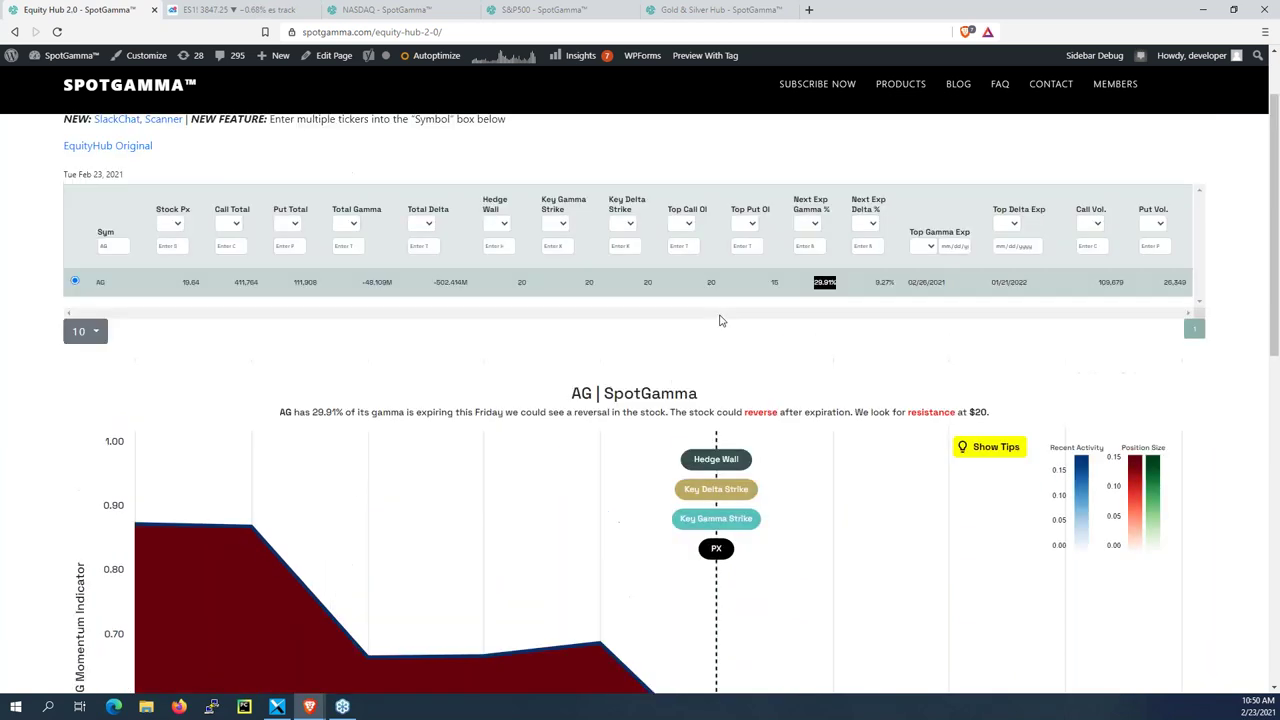
scroll(722, 320, "up", 1)
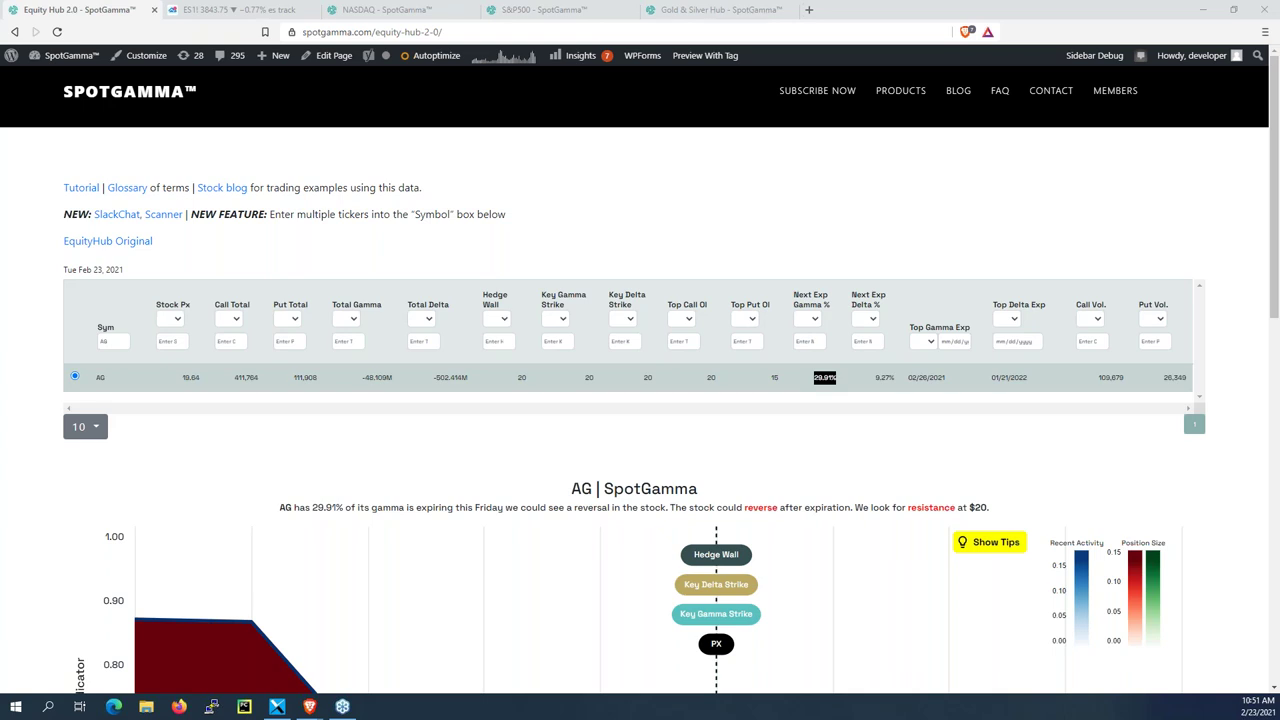
scroll(346, 480, "down", 2)
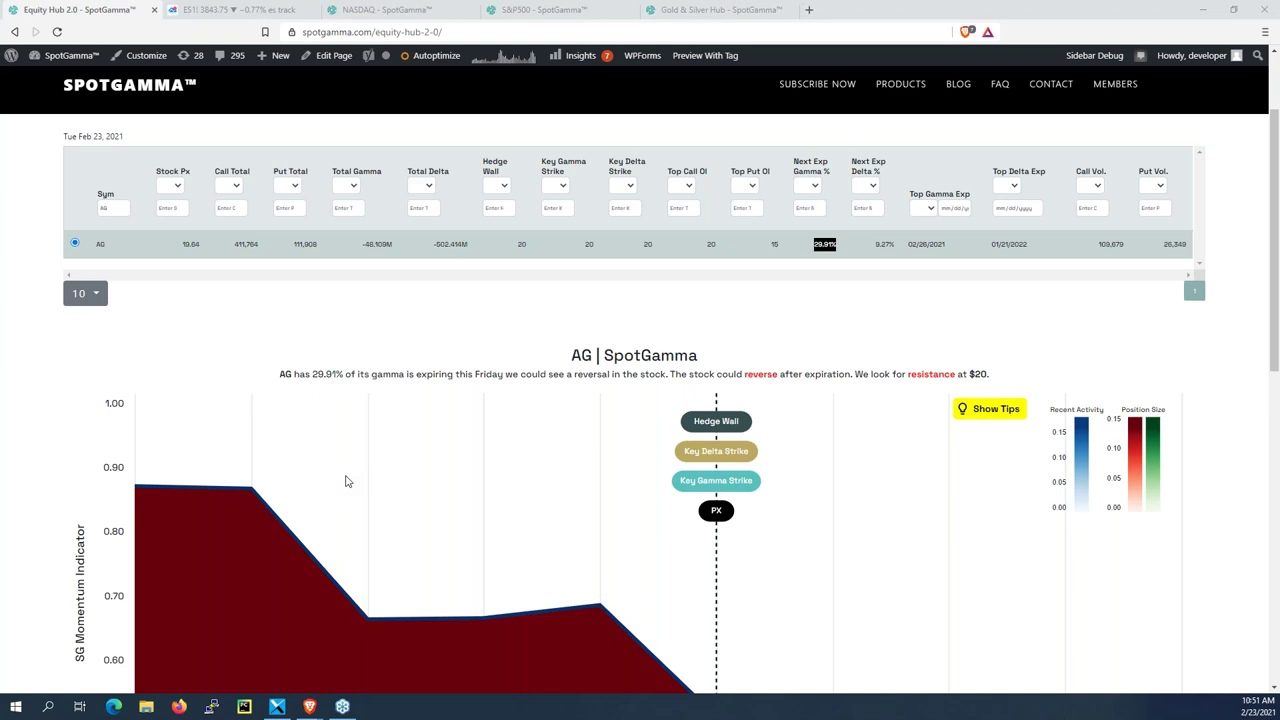
scroll(571, 464, "down", 2)
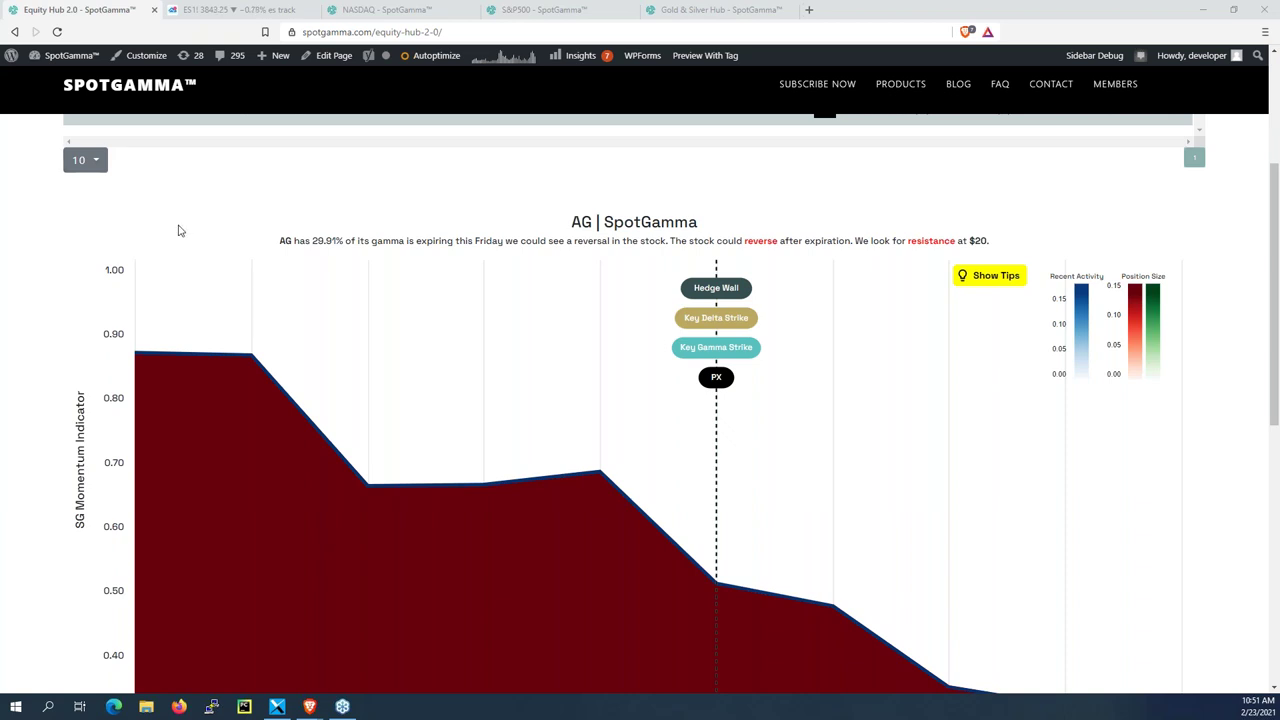
Step: Filter the Equity Hub table to MARA and select its row to load its chart
scroll(177, 229, "up", 3)
double_click(115, 340)
type("H")
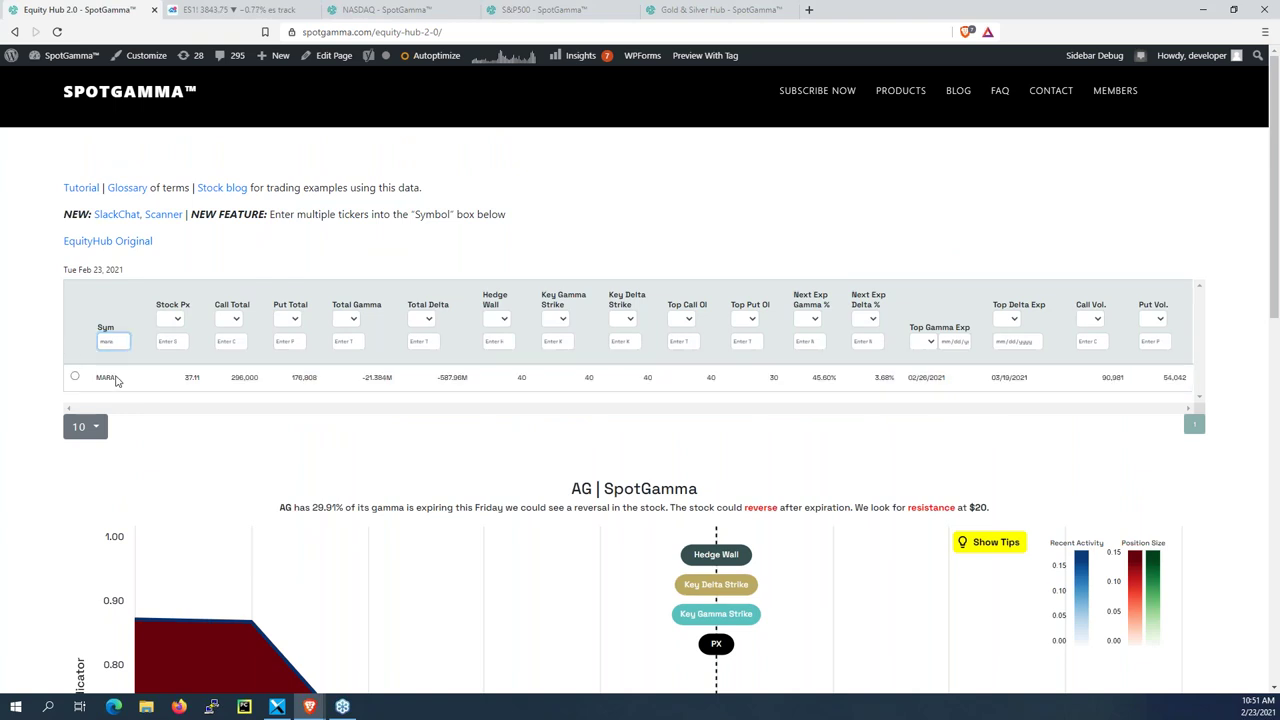
left_click(114, 378)
Step: Examine MARA's momentum chart along with its Hedge Wall, key strikes, Next Exp Gamma % and Top Gamma Exp date
scroll(341, 444, "down", 3)
scroll(341, 444, "down", 1)
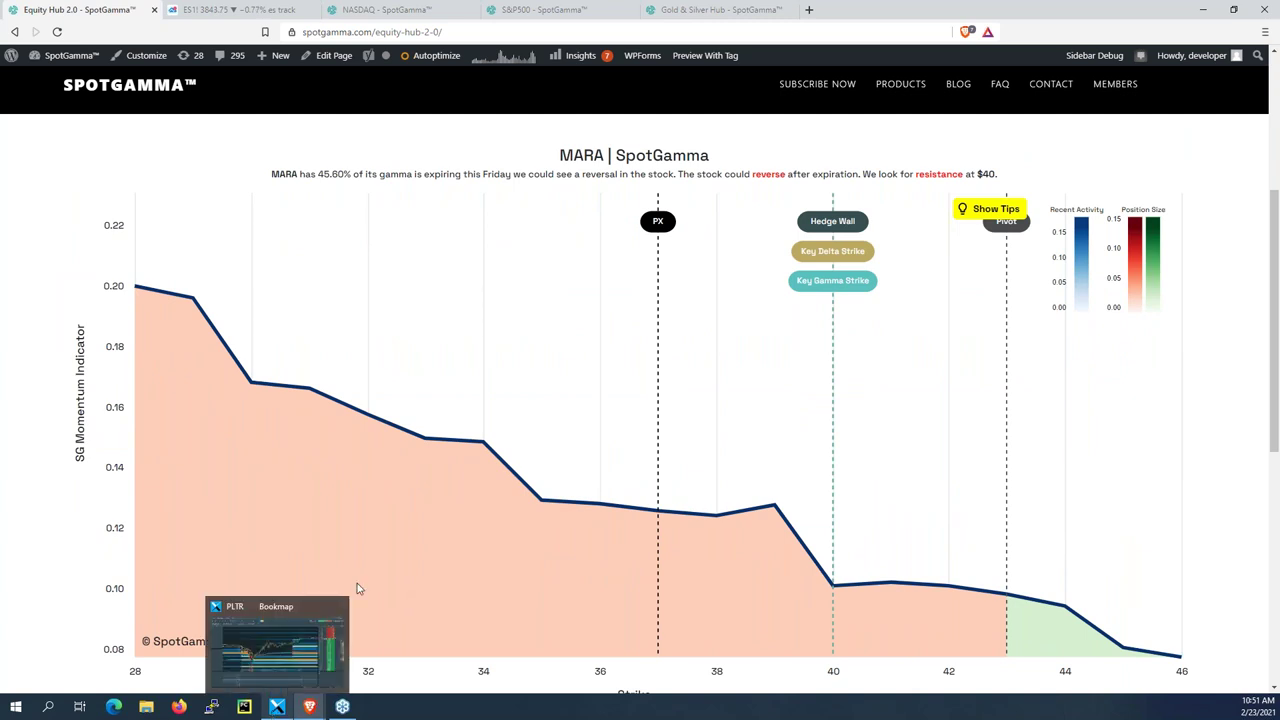
scroll(478, 449, "up", 3)
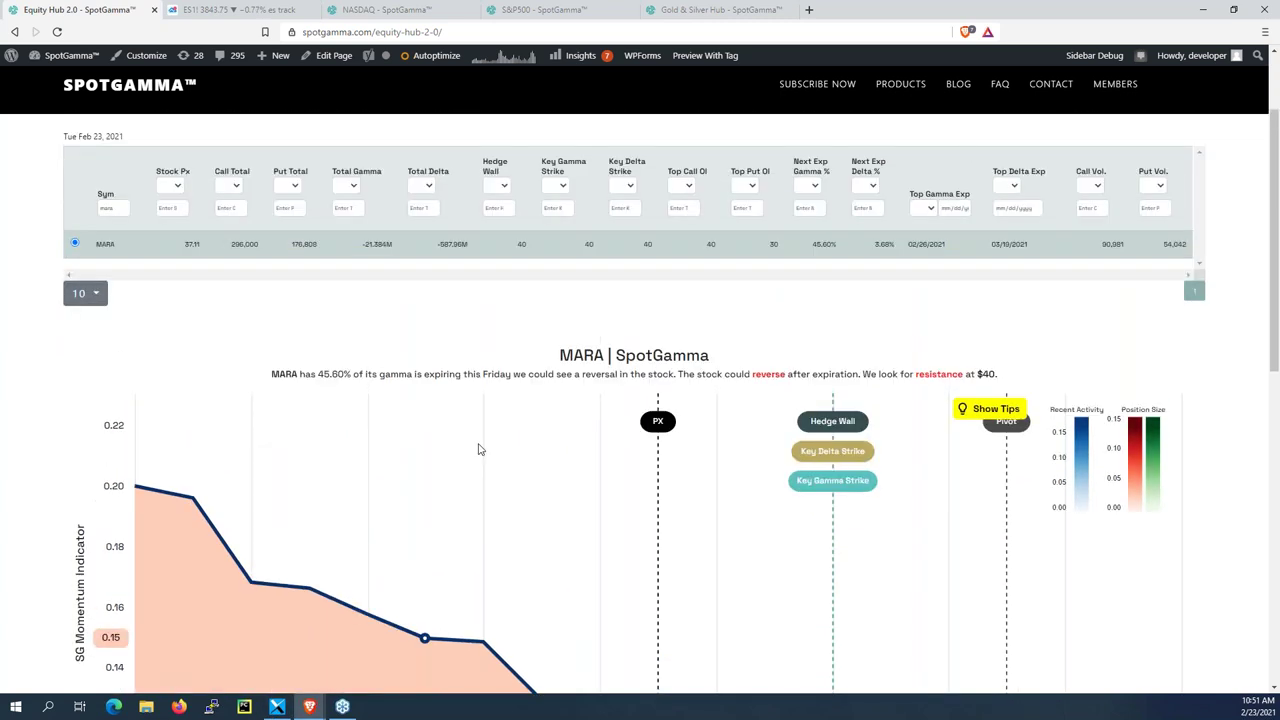
left_click_drag(855, 245, 511, 244)
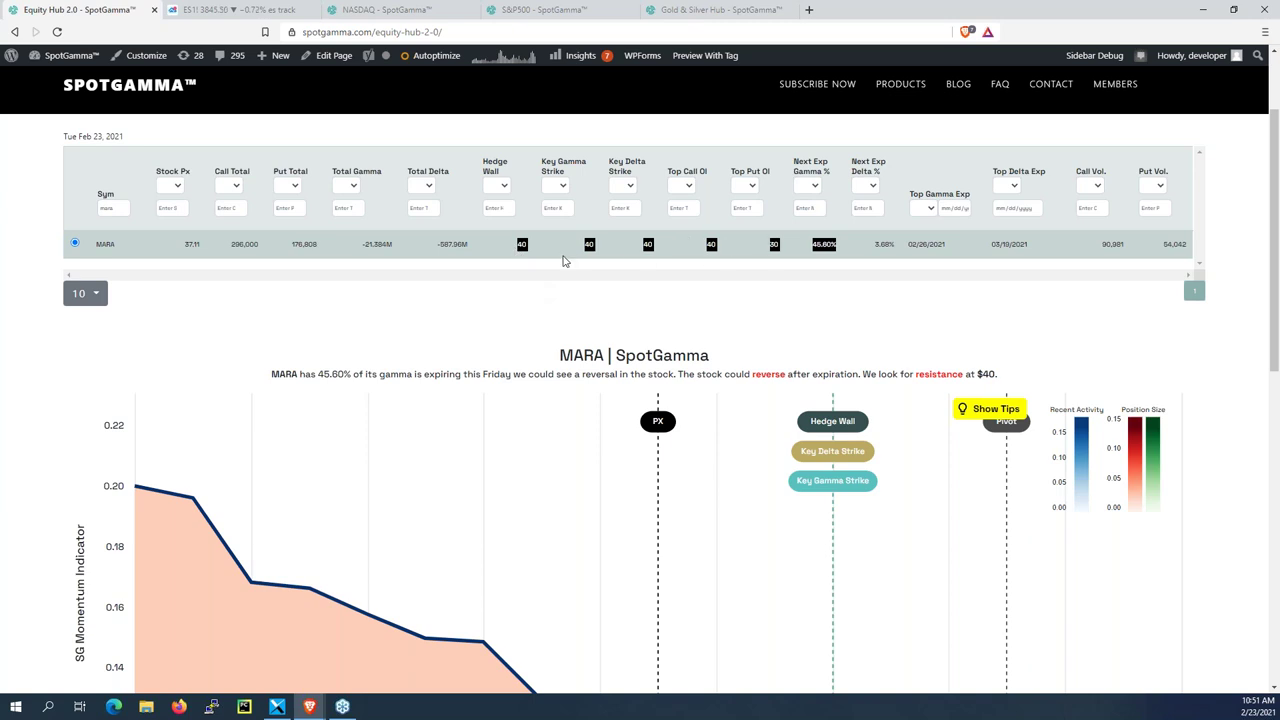
scroll(731, 326, "down", 2)
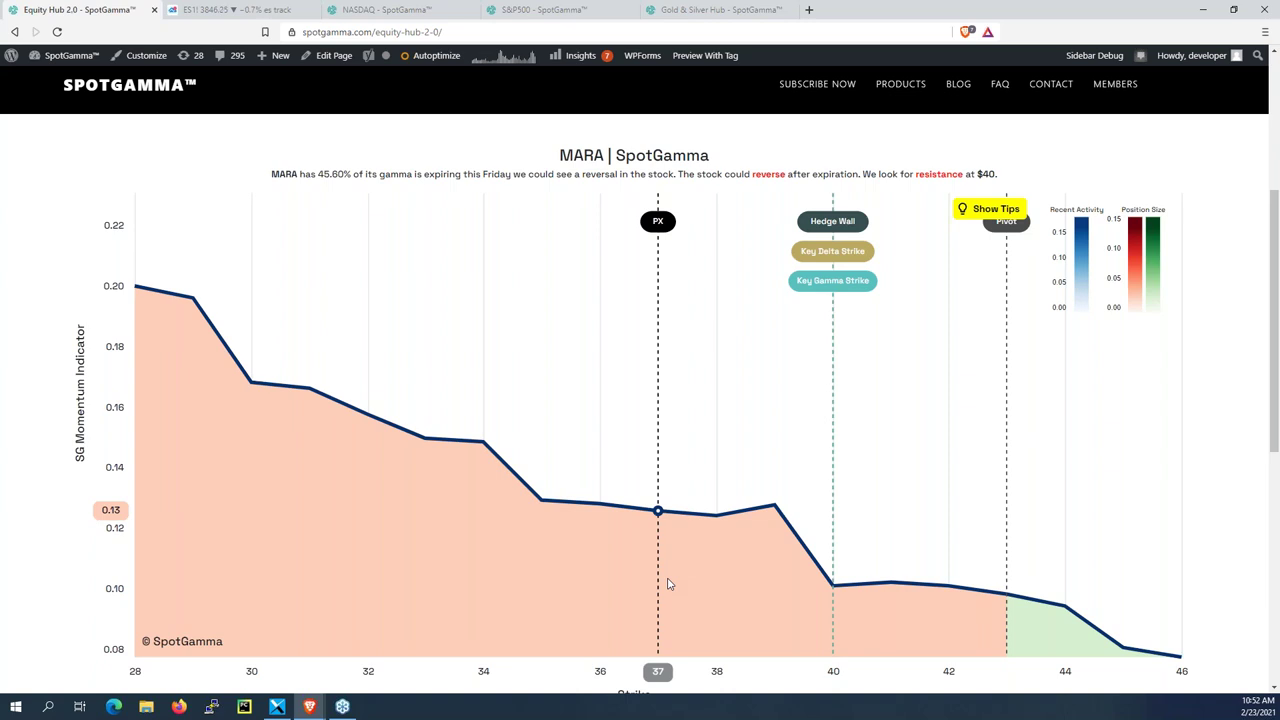
scroll(669, 584, "up", 3)
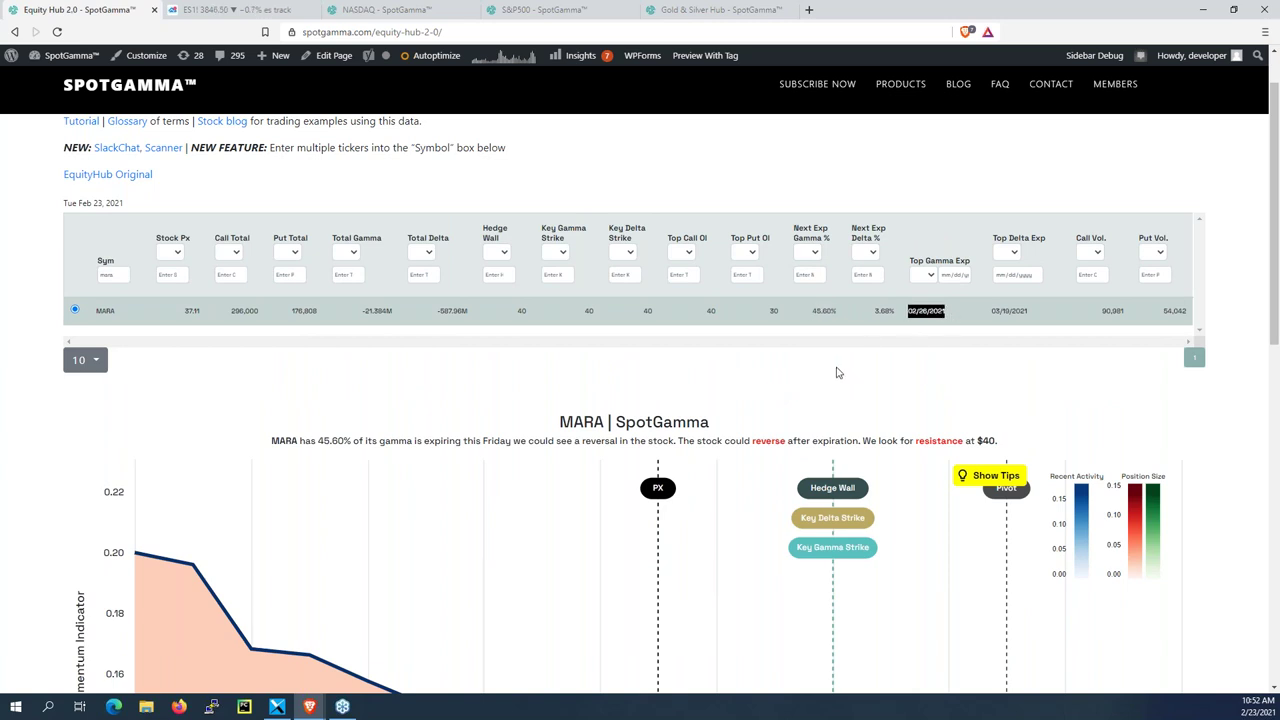
scroll(838, 372, "down", 1)
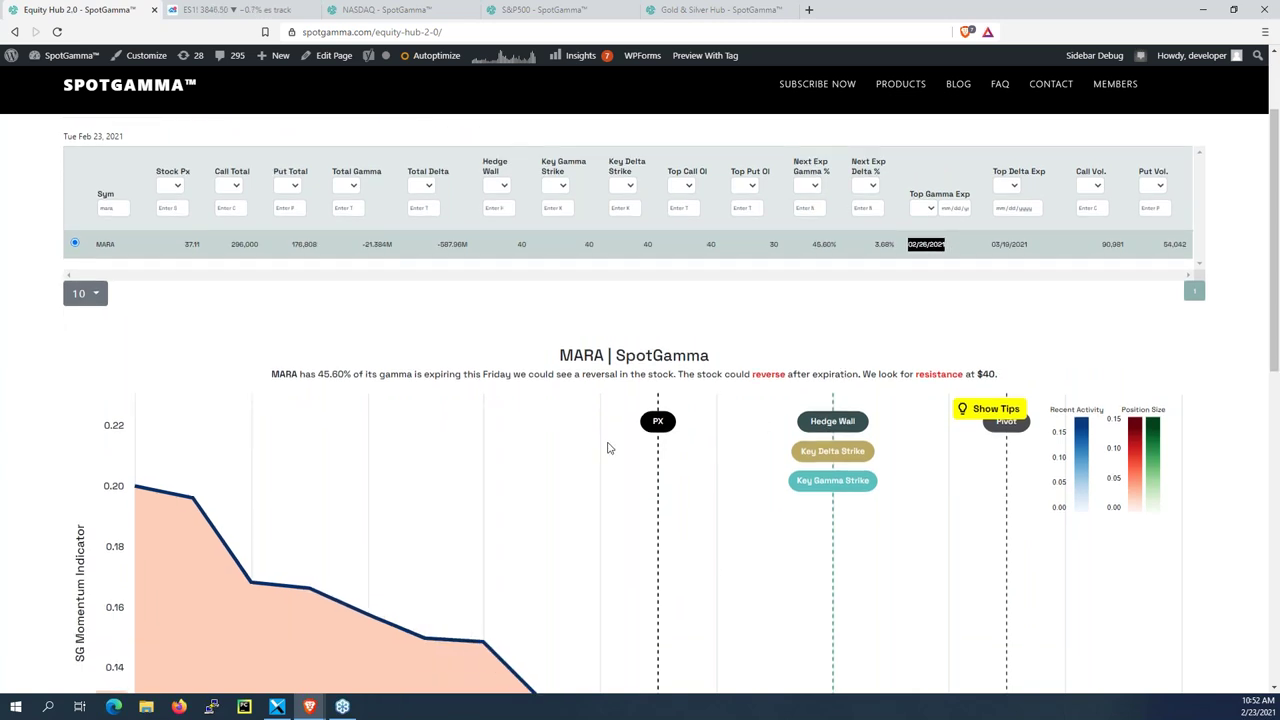
scroll(685, 291, "down", 2)
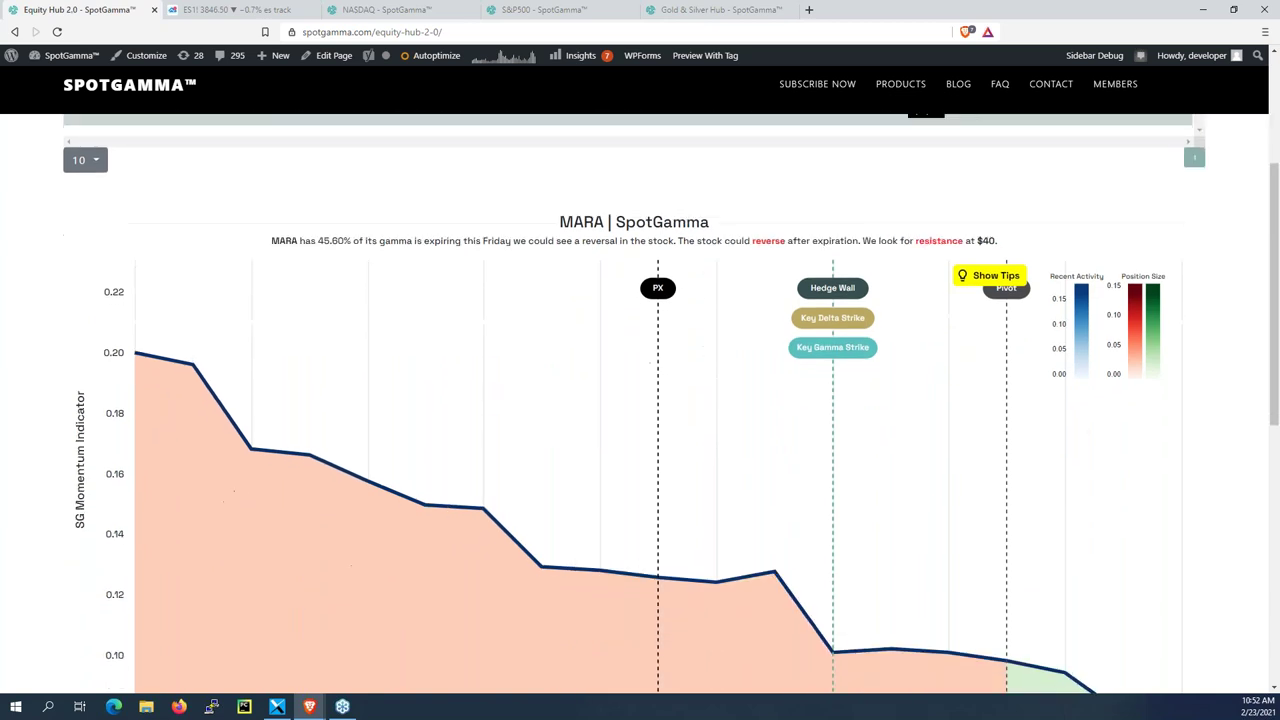
Step: Switch to Bookmap, subscribe to MARA through dxFeed with 2h local/2h cloud historical data, and open its chart
scroll(542, 566, "down", 1)
left_click(277, 707)
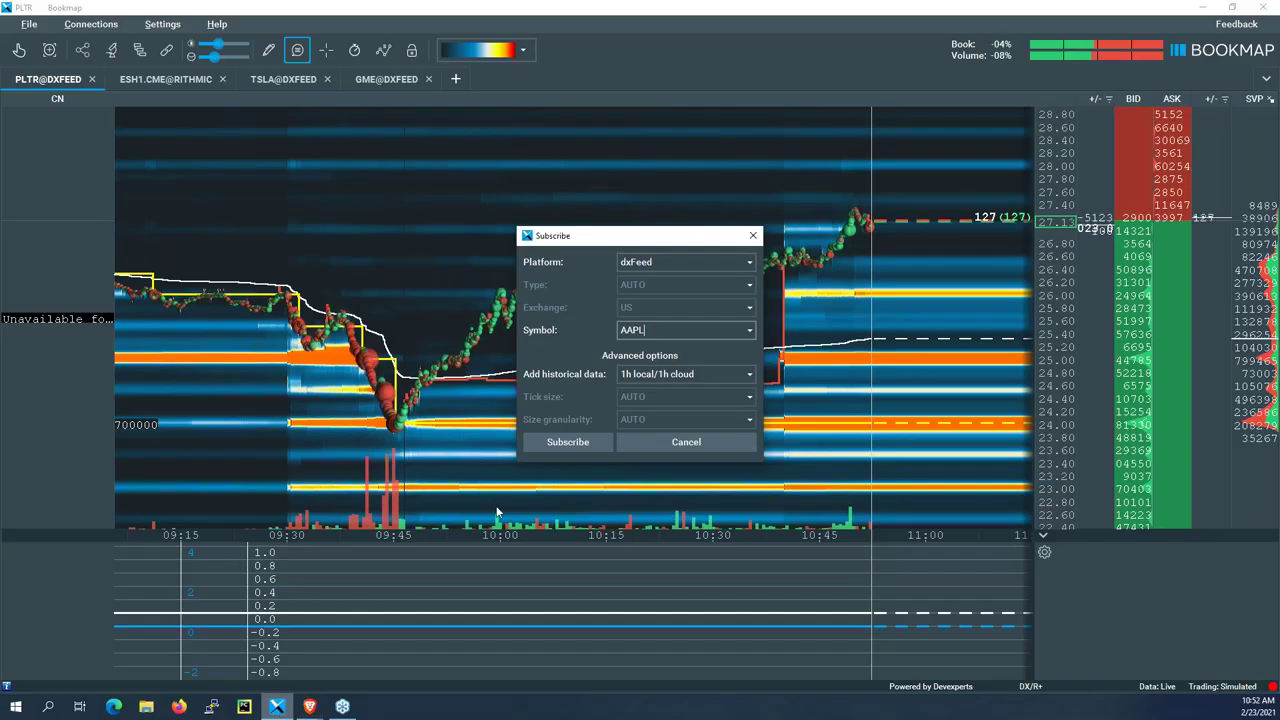
type("MARA")
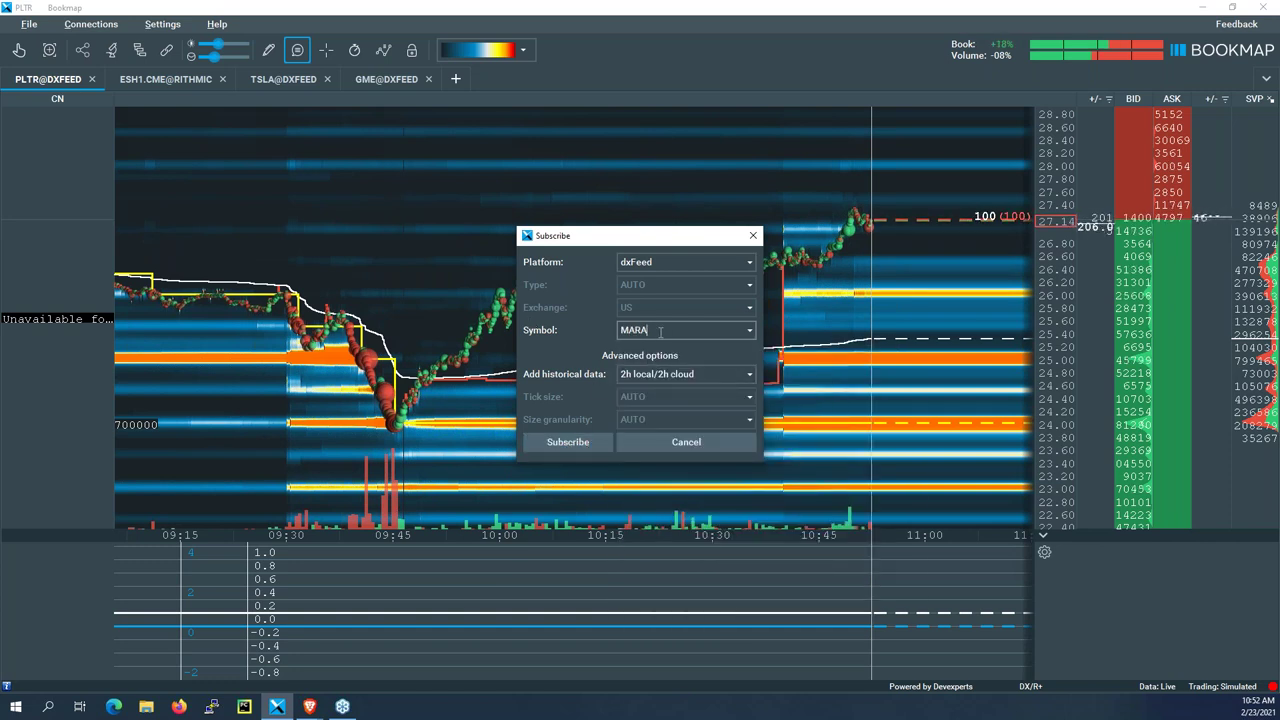
key("Return")
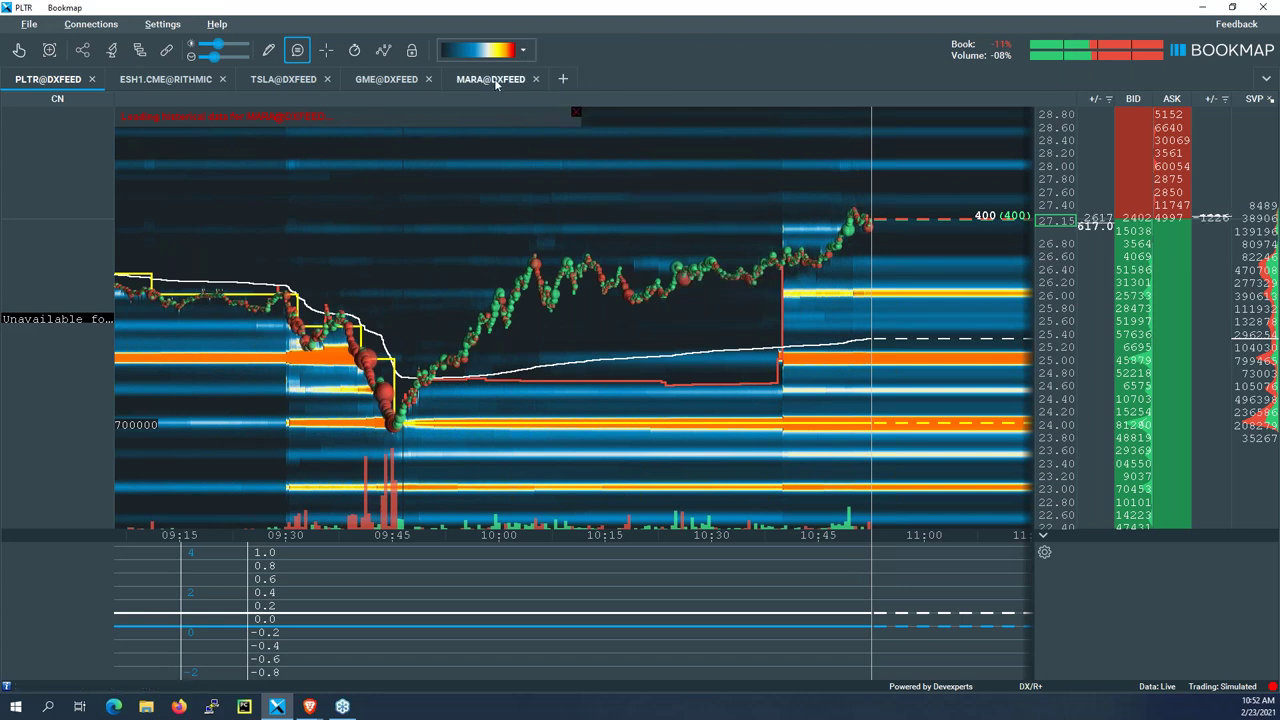
left_click(492, 79)
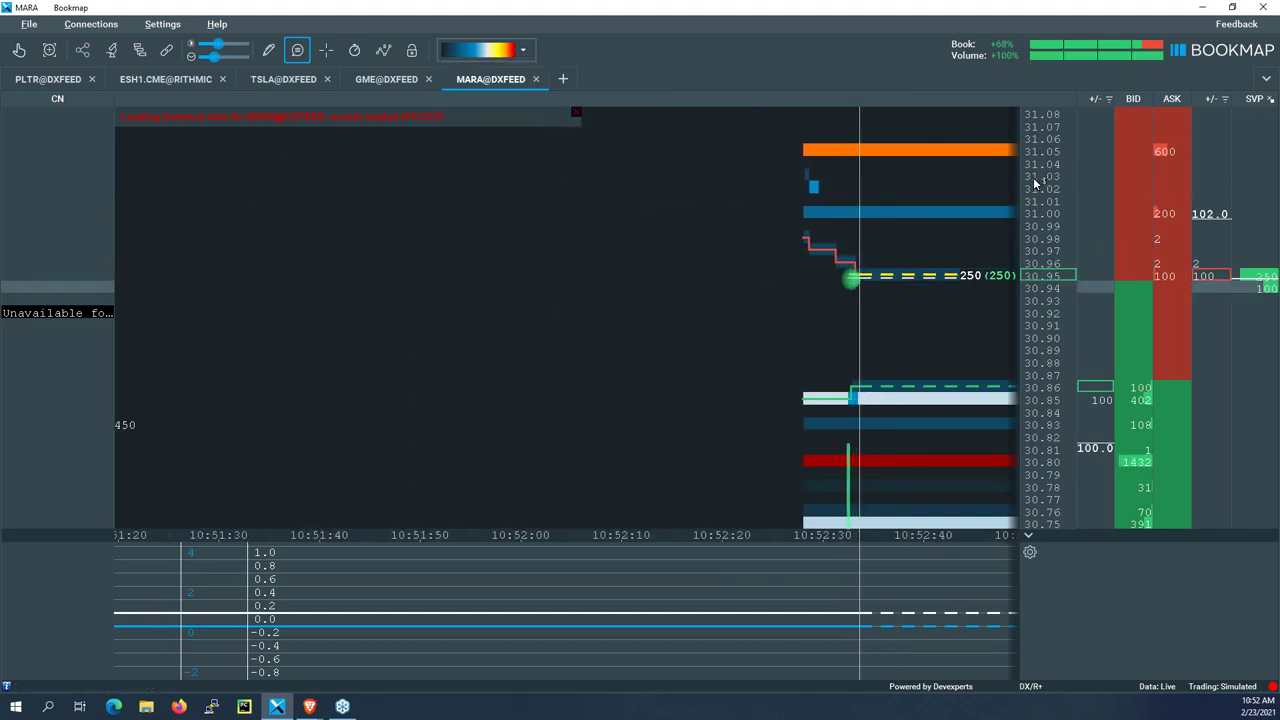
Step: Examine MARA's order book liquidity over a wide price range, from about $15 up to $47
scroll(1035, 250, "down", 3)
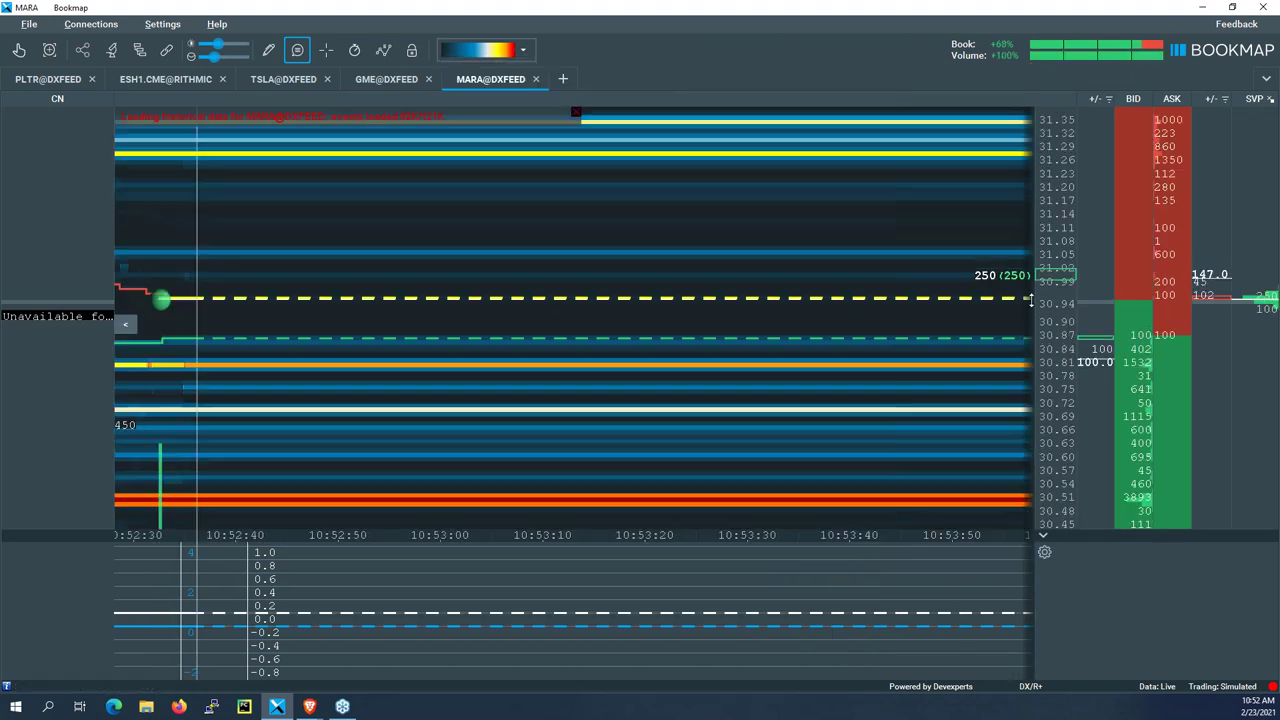
scroll(1055, 253, "down", 2)
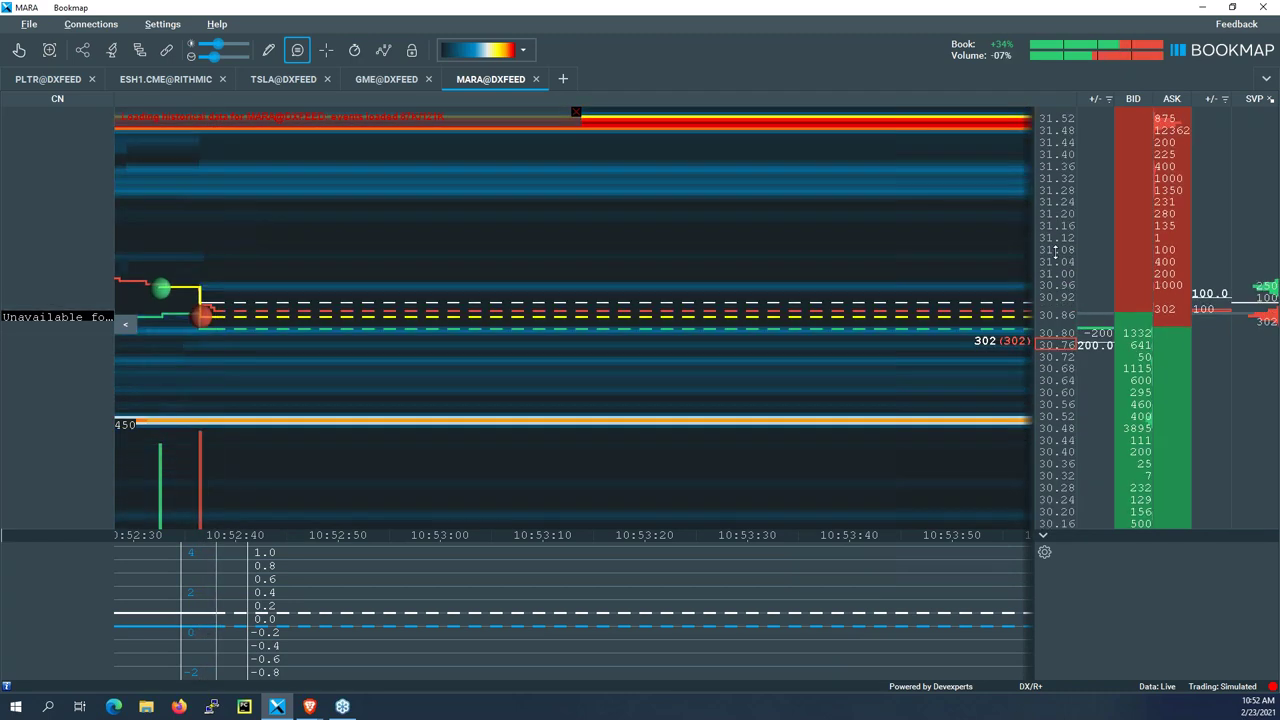
scroll(1055, 253, "down", 3)
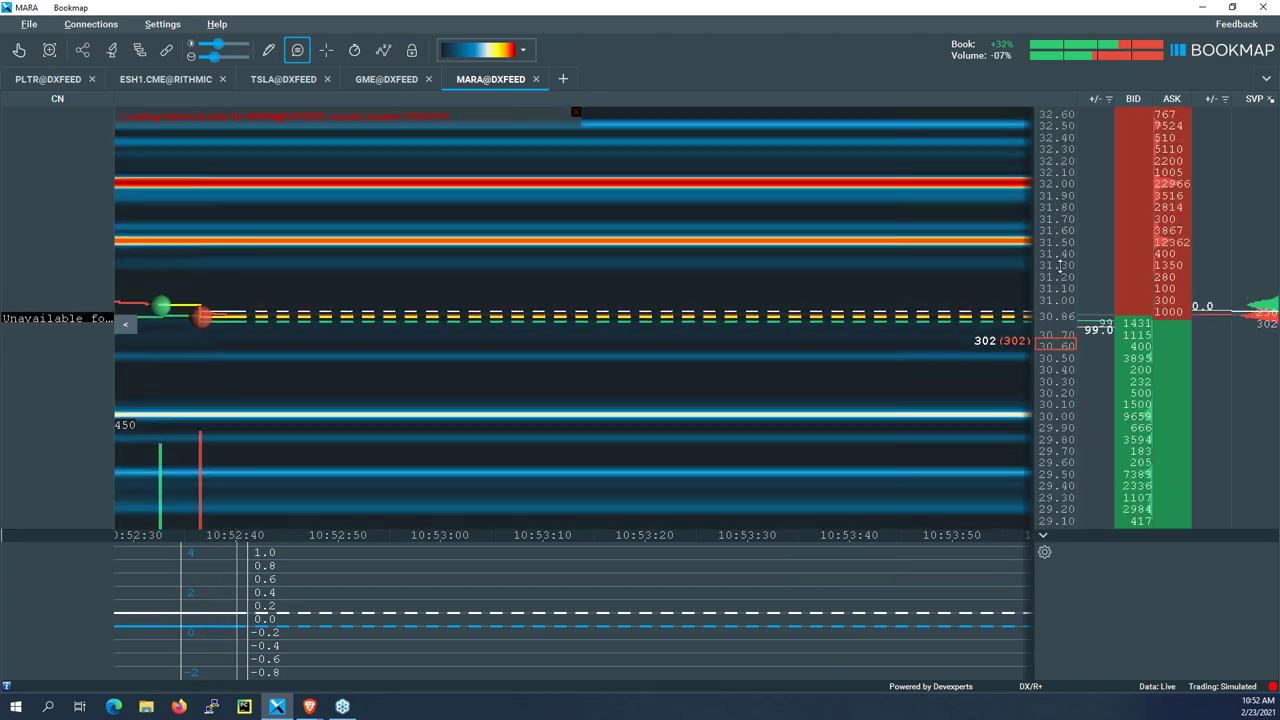
scroll(1060, 268, "down", 1)
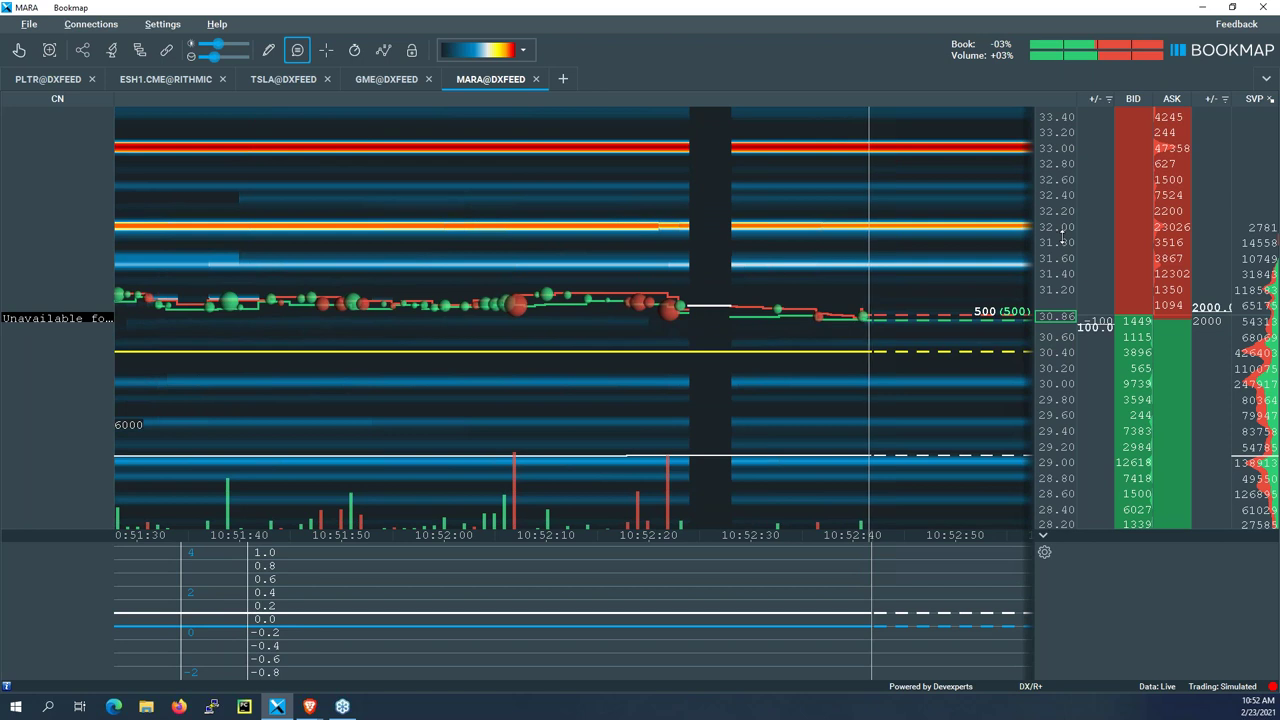
scroll(1060, 275, "down", 3)
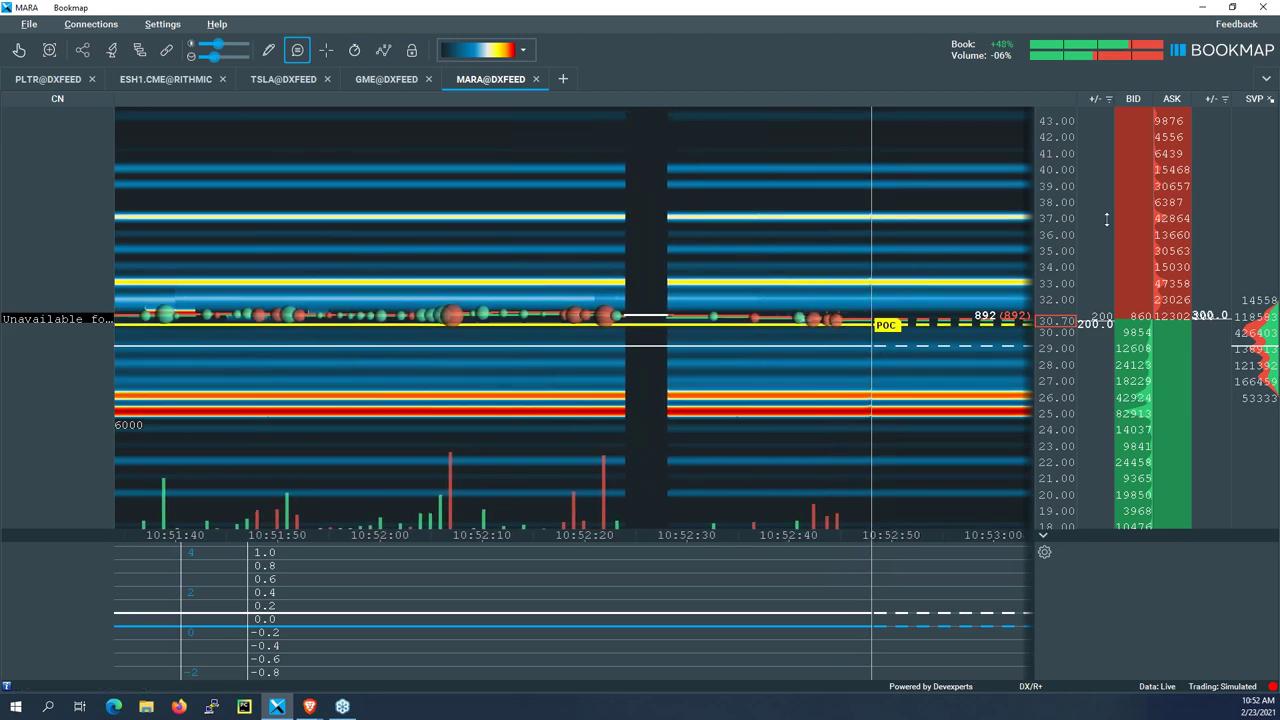
scroll(1042, 160, "down", 2)
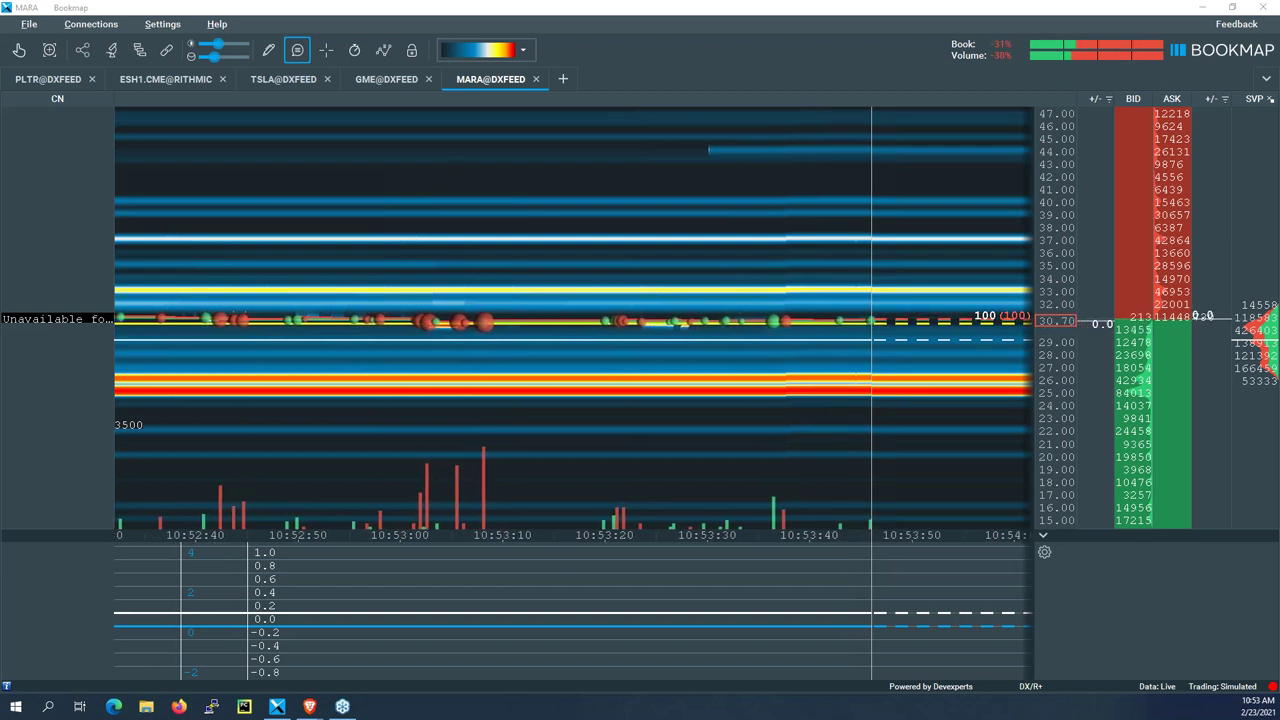
Step: Examine the ESH1.CME heatmap over a price range covering the SpotGamma levels from the Put Wall to the Call Wall
left_click(151, 83)
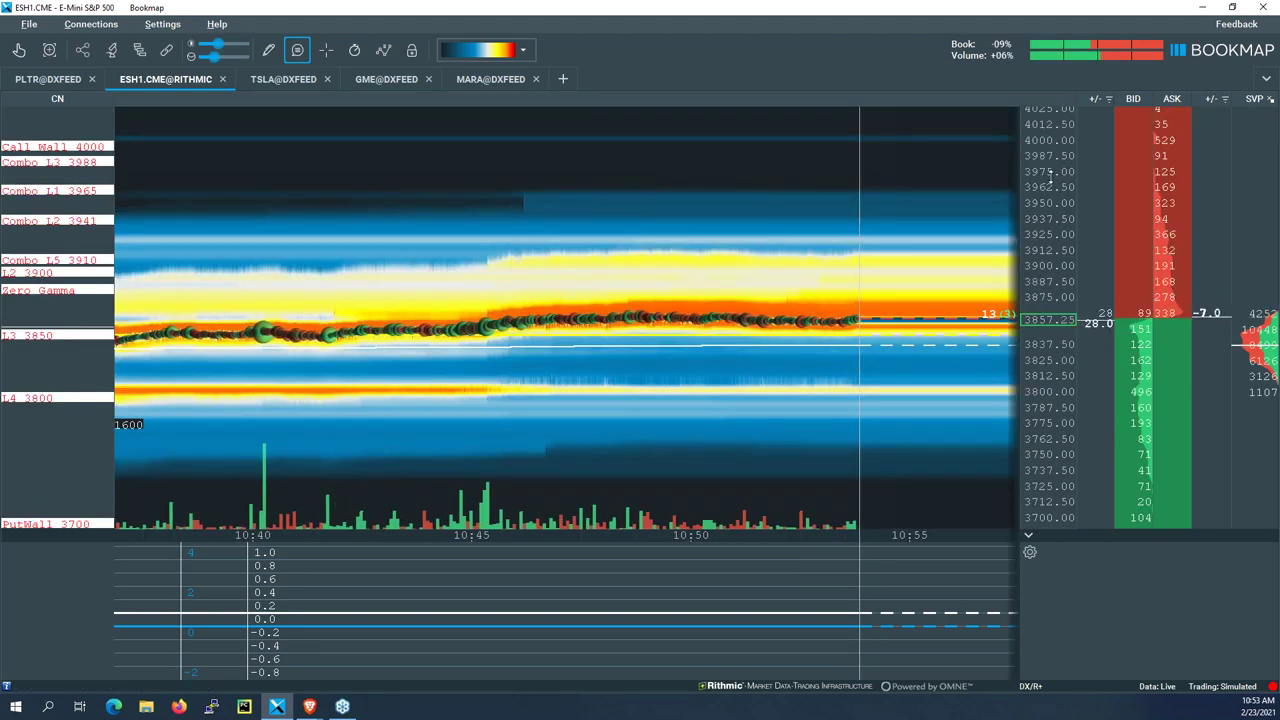
scroll(1040, 270, "down", 2)
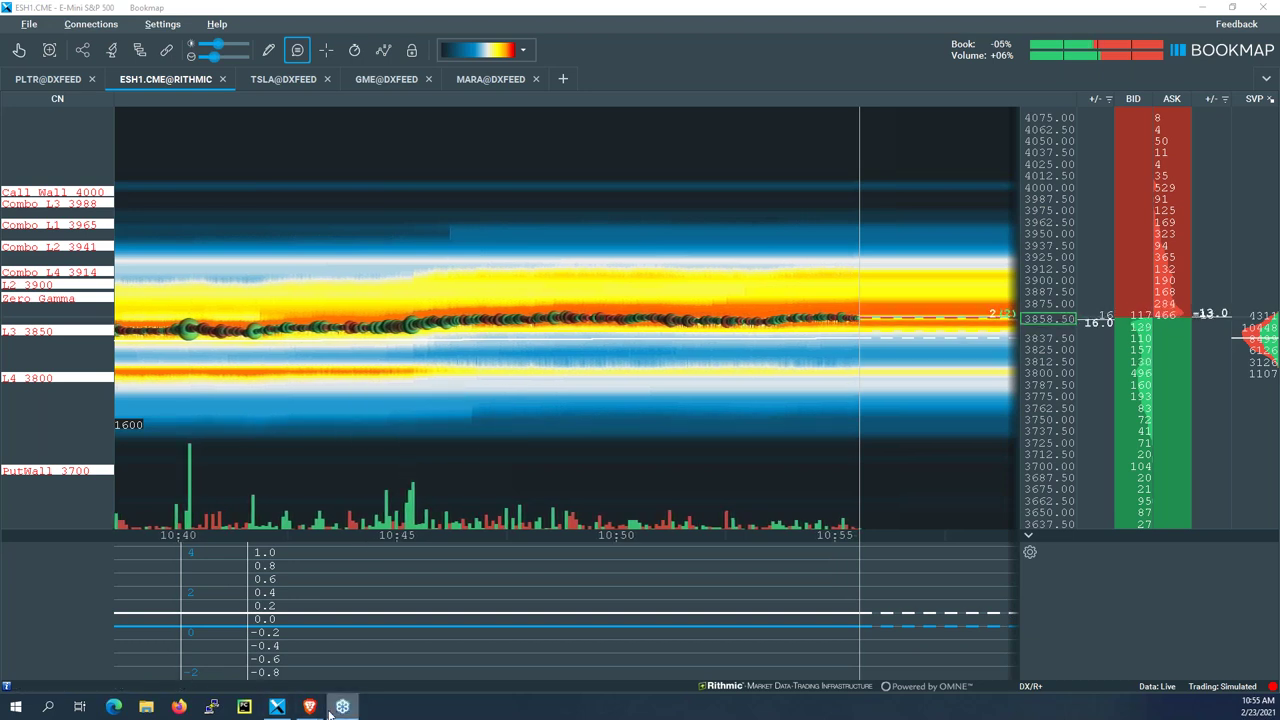
Step: Switch to the browser and open the published SpotGamma Report for 02/23/2021 AM from the site's WordPress posts list
mouse_move(310, 710)
left_click(300, 668)
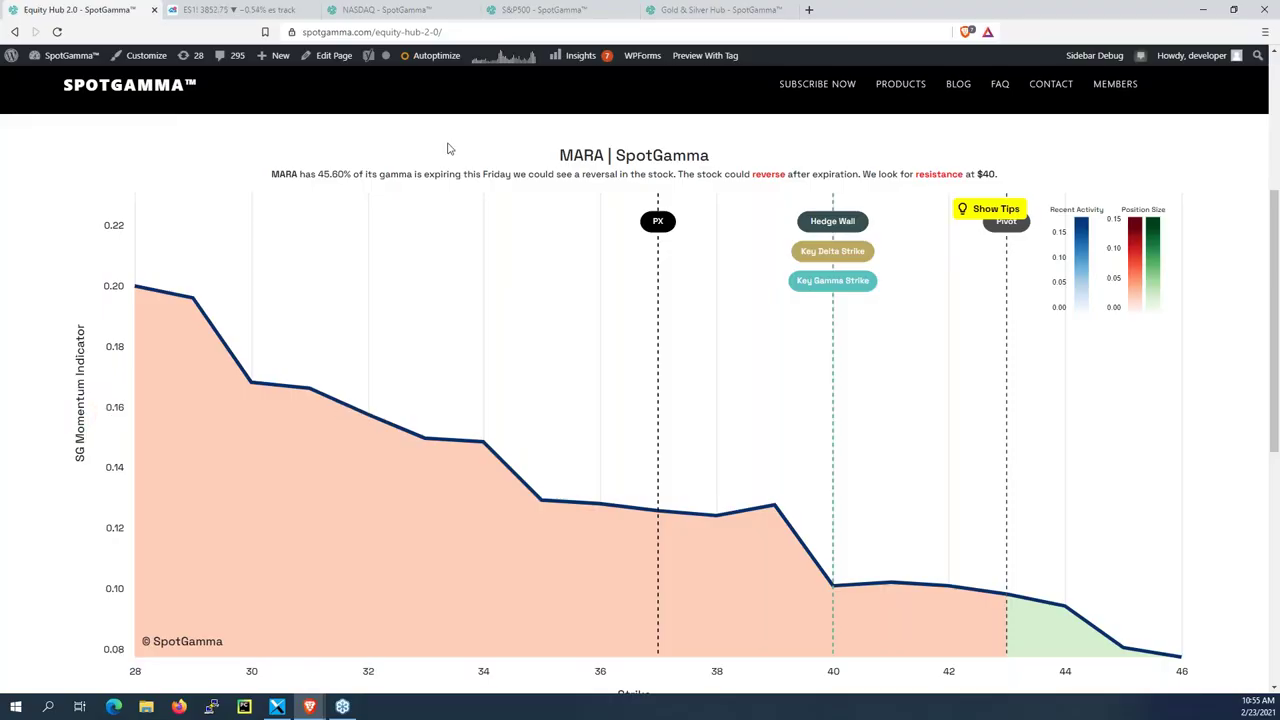
left_click(507, 8)
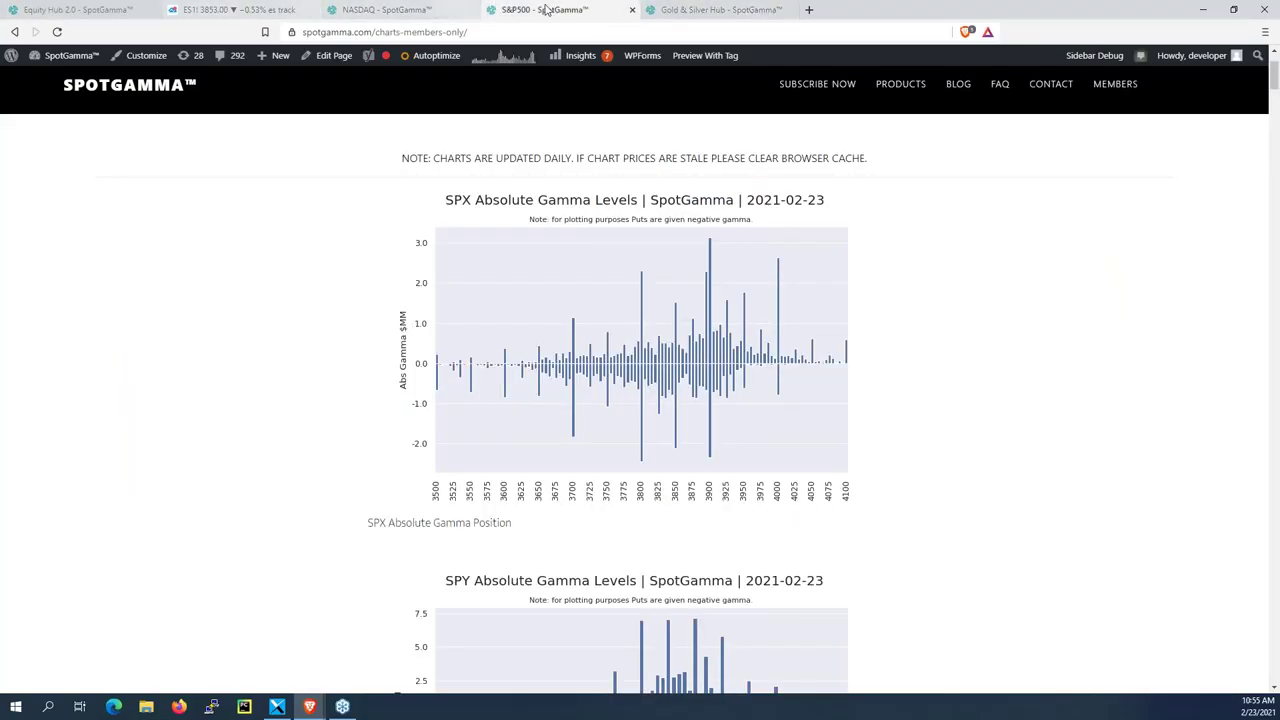
left_click(516, 35)
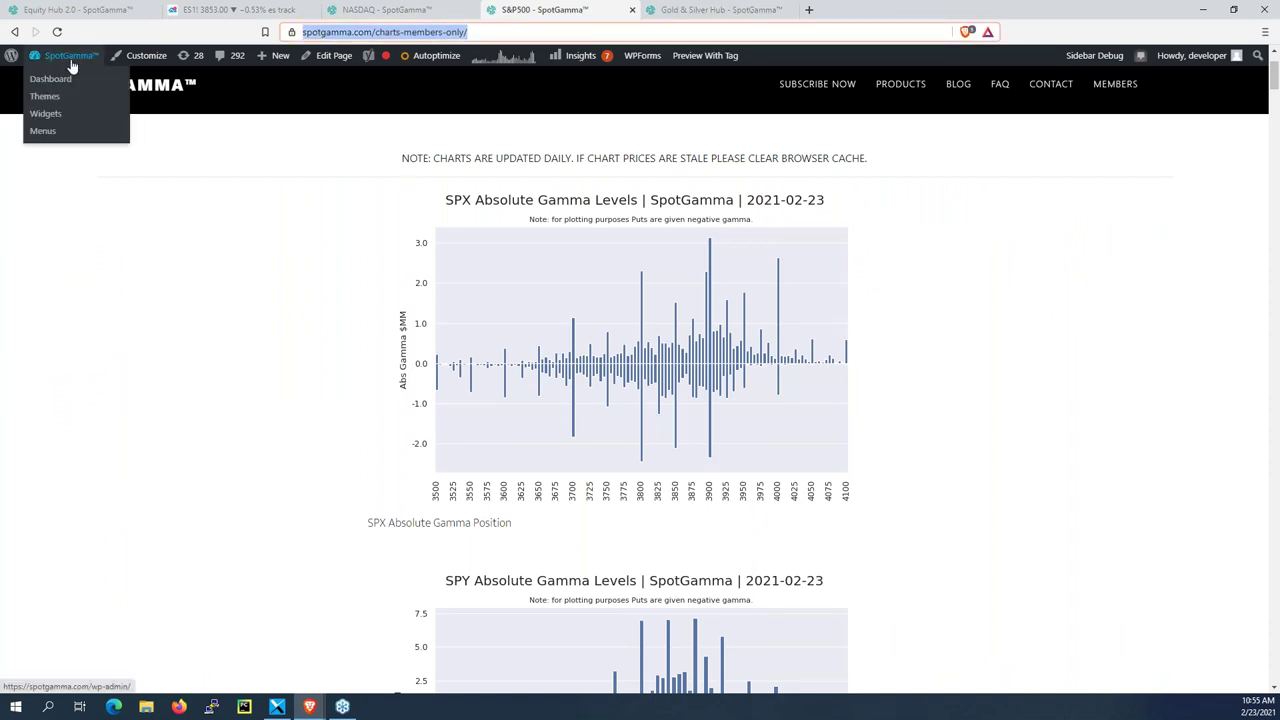
key("F5")
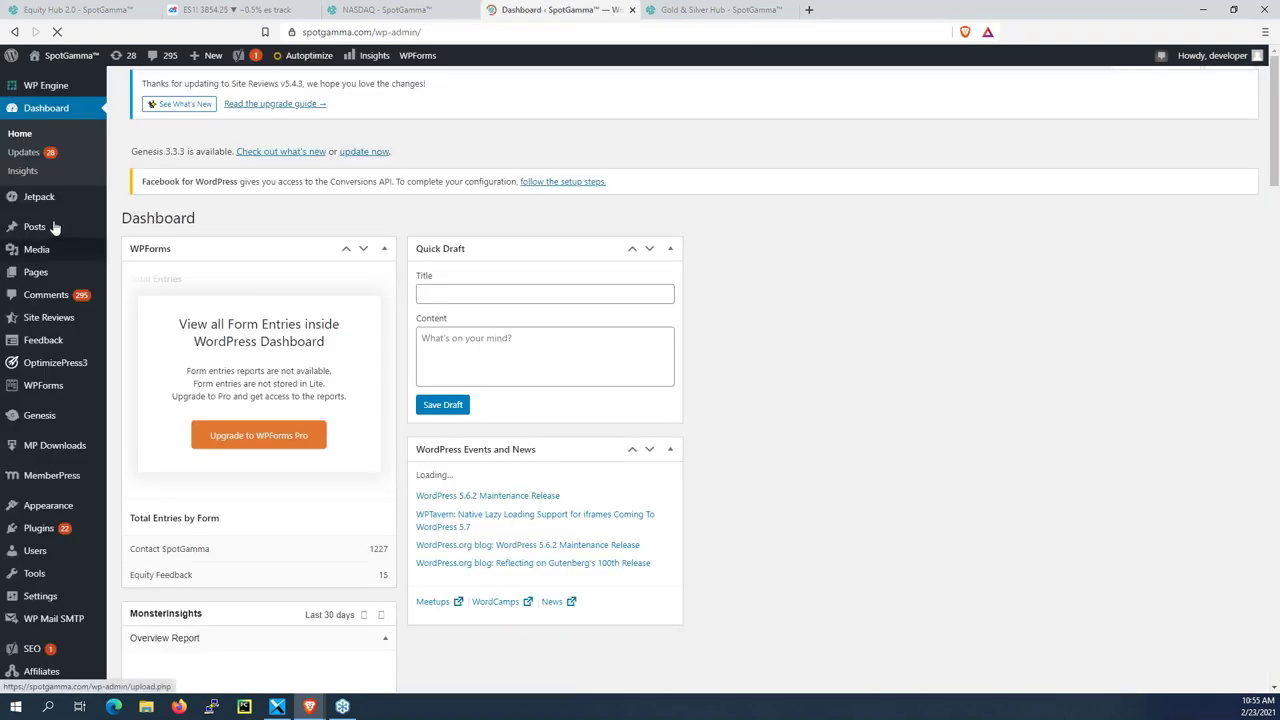
mouse_move(57, 227)
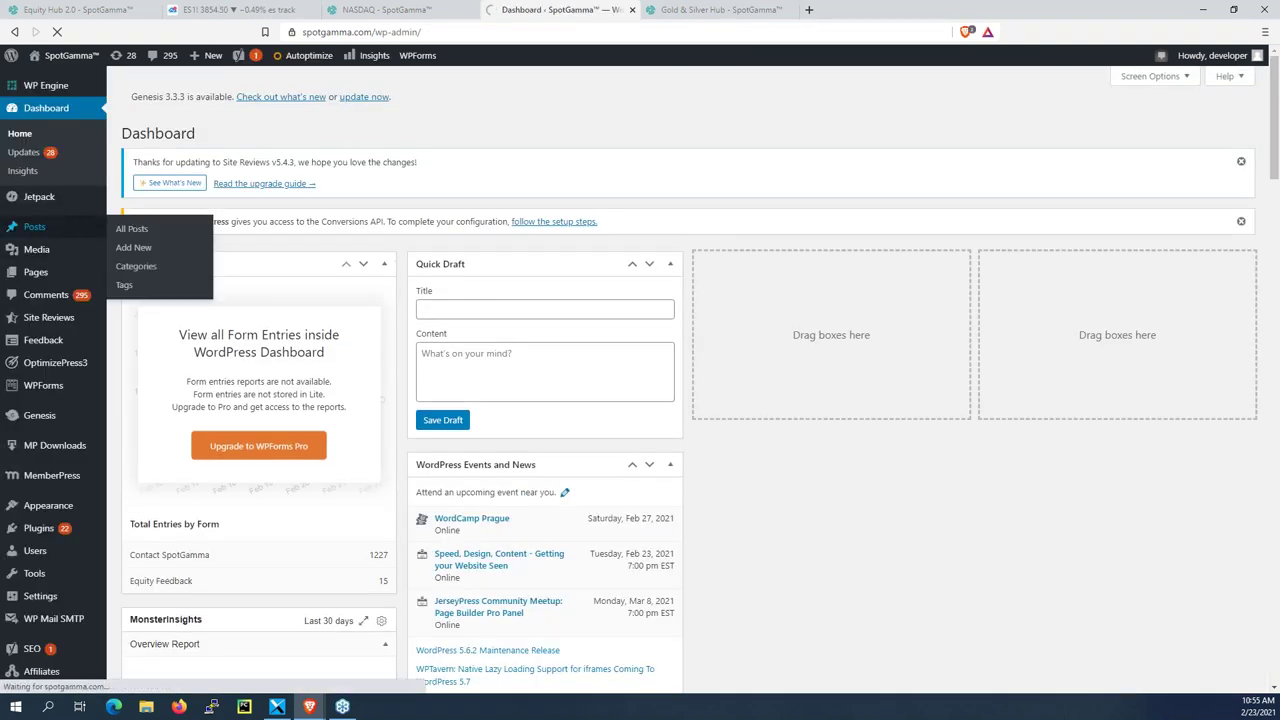
left_click(135, 231)
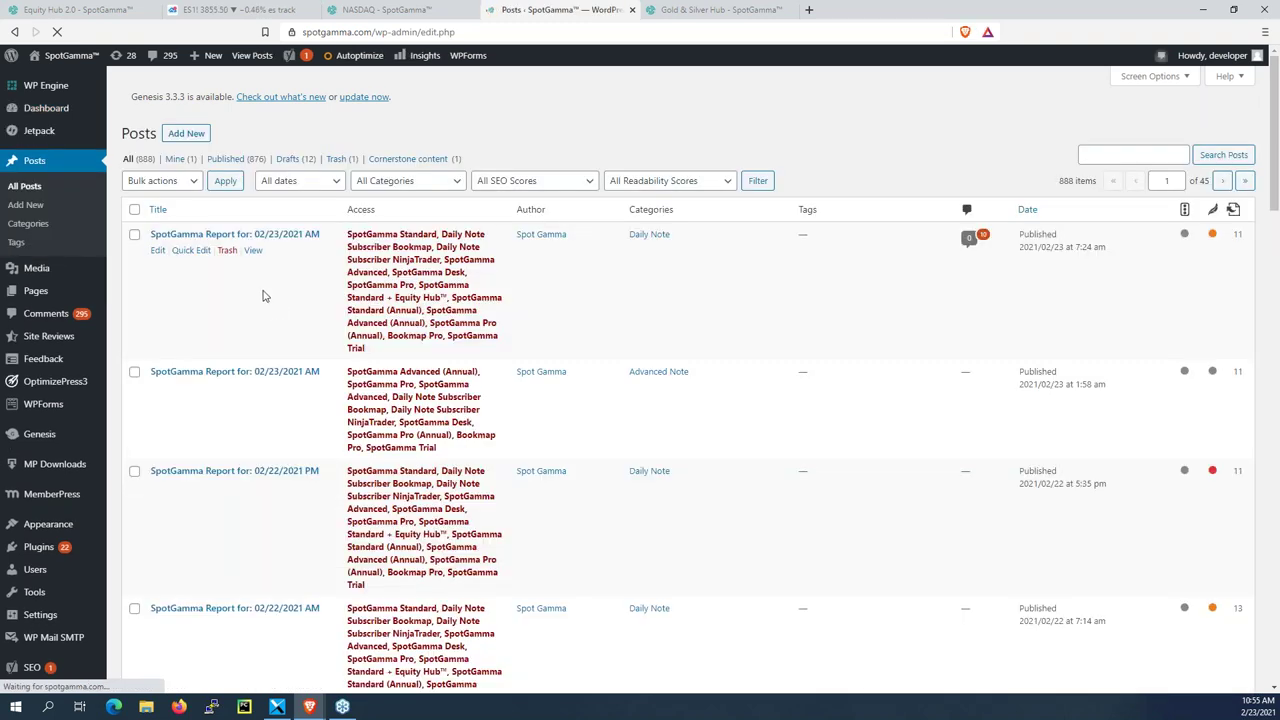
left_click(253, 250)
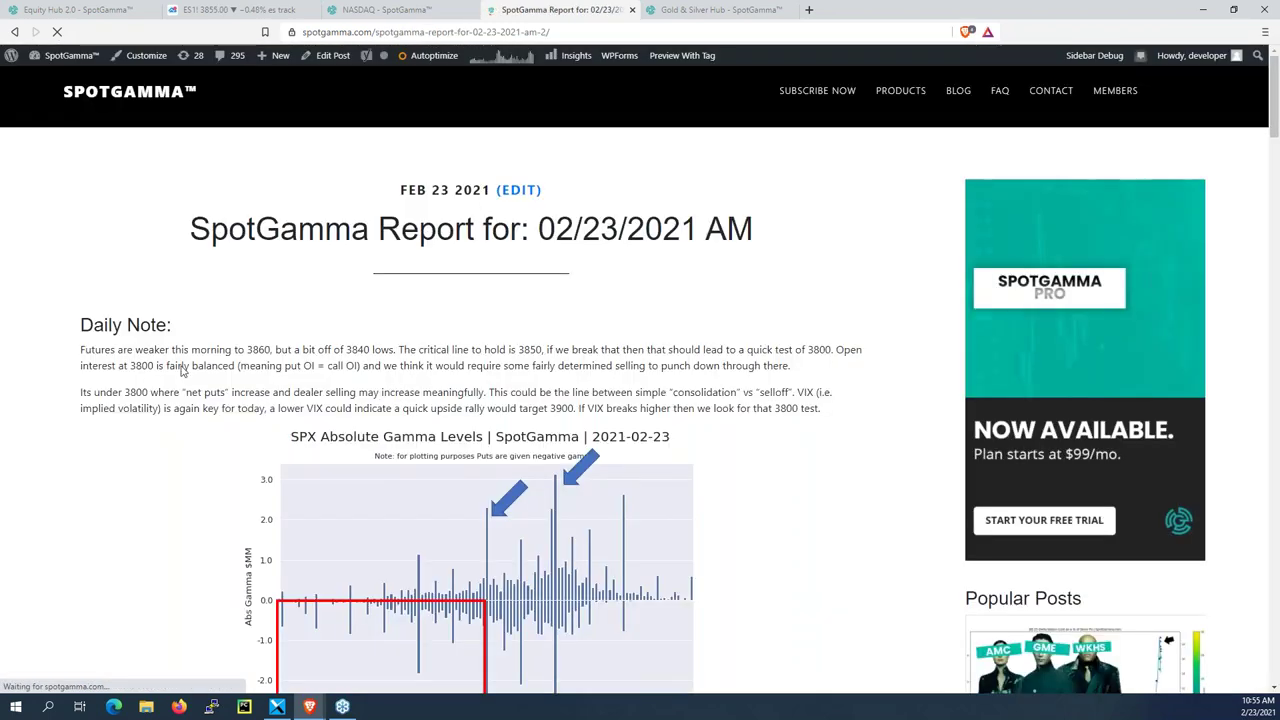
Step: Review the report down to its Macro Note table and highlight the SGI Imp. 1 Day Move percentage and points
scroll(341, 329, "down", 2)
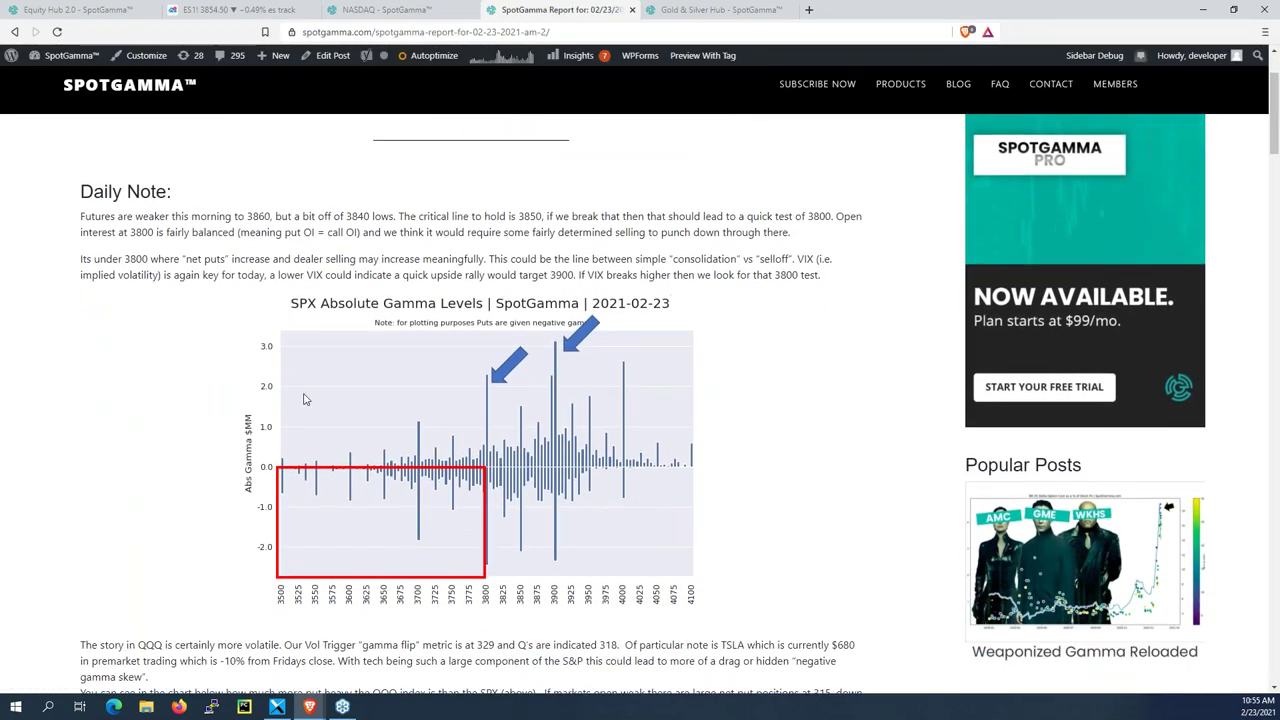
scroll(403, 384, "down", 8)
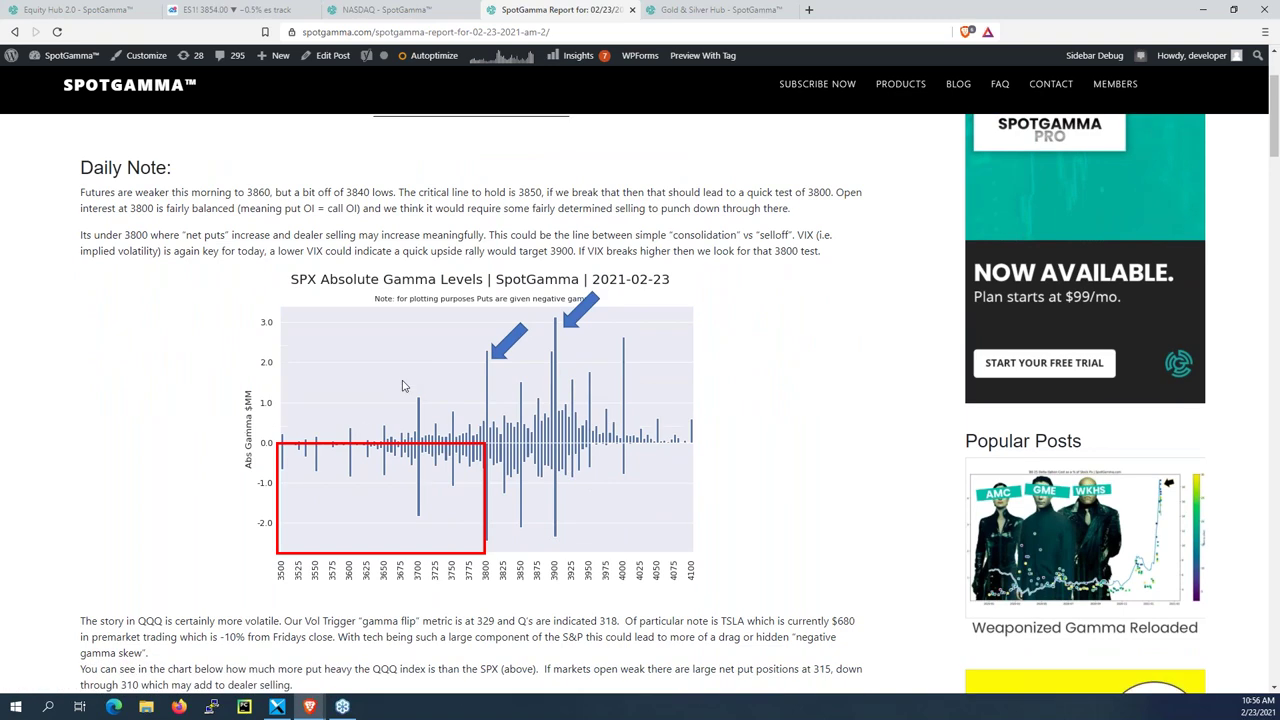
scroll(403, 386, "down", 5)
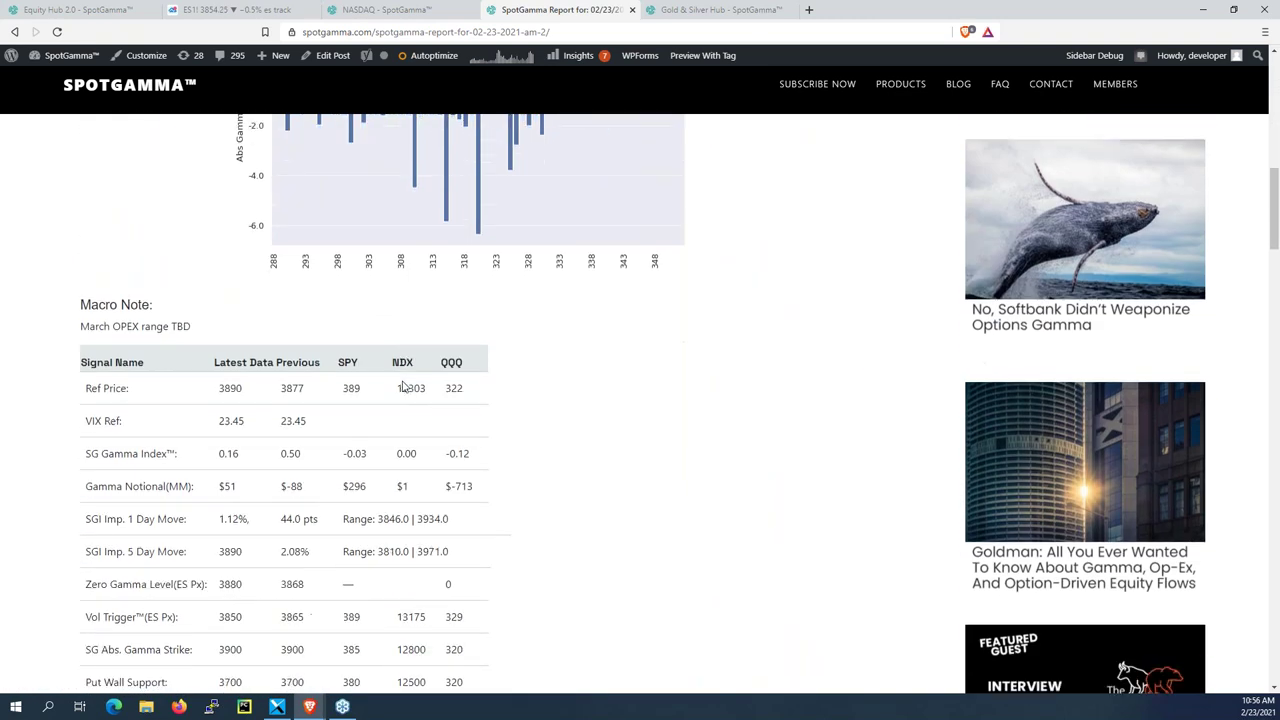
left_click_drag(249, 419, 85, 427)
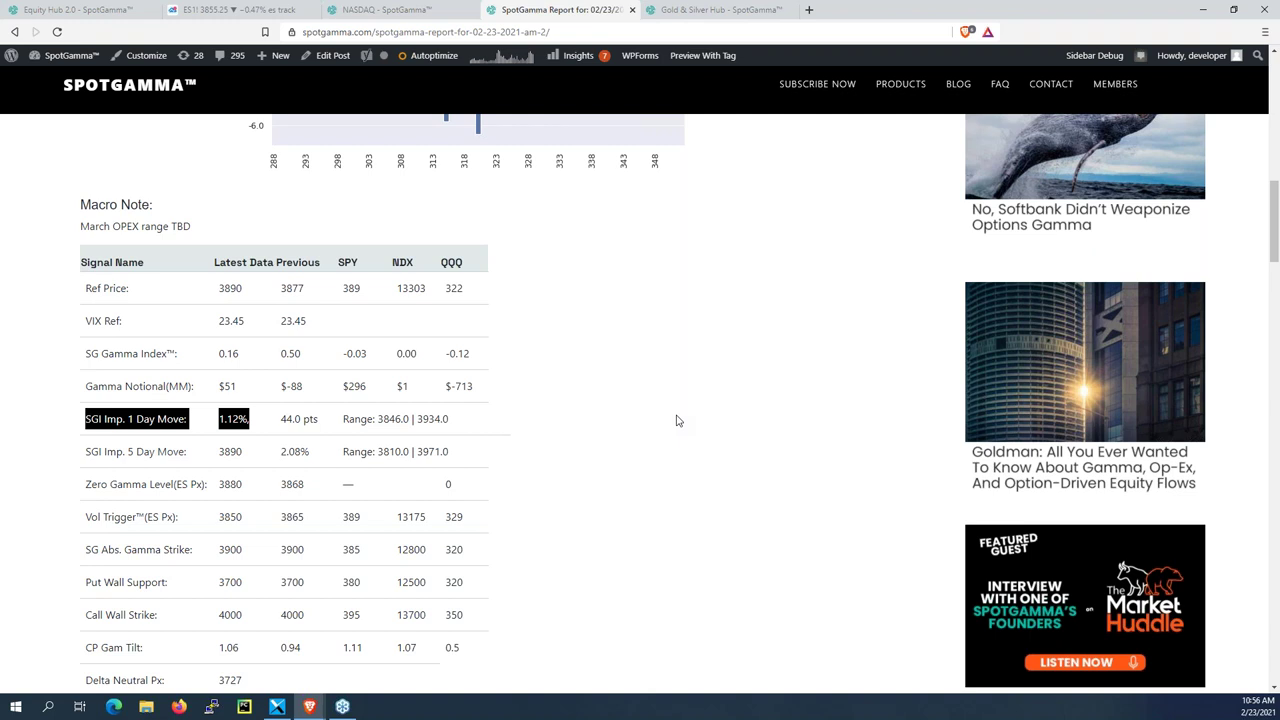
left_click_drag(231, 390, 212, 392)
left_click(218, 392)
left_click(271, 426)
left_click_drag(239, 420, 247, 420)
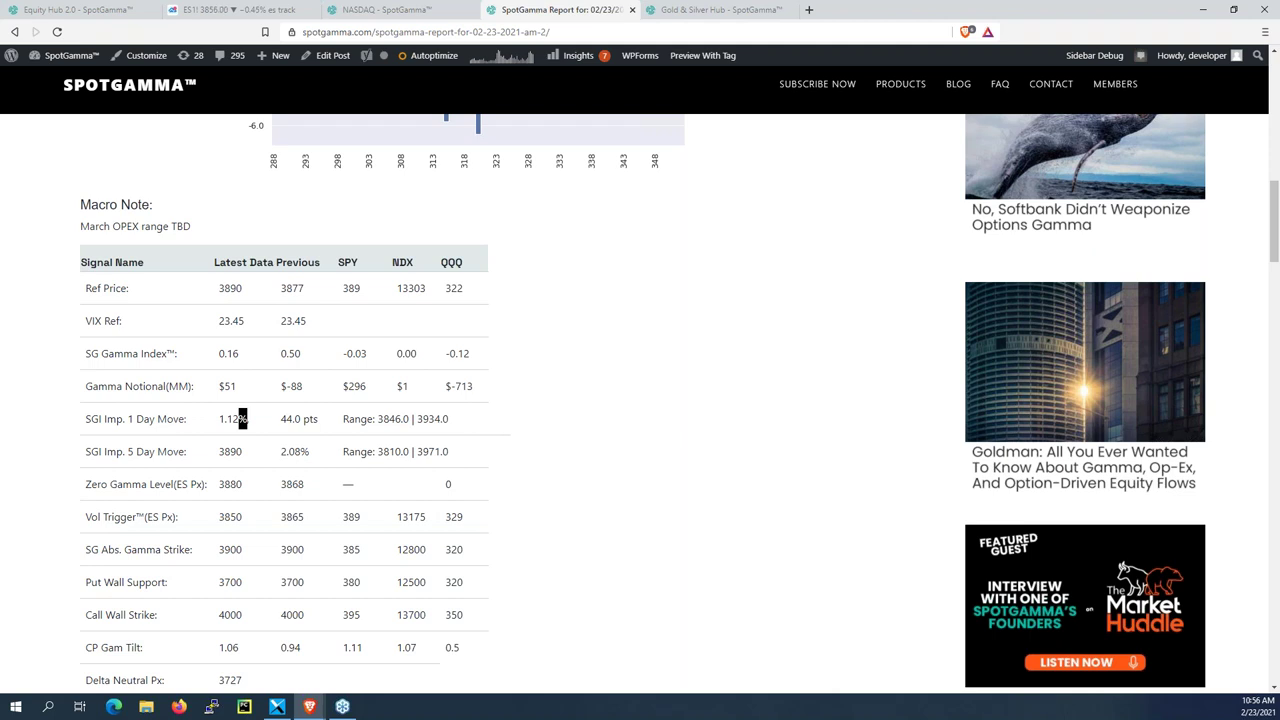
left_click_drag(279, 420, 319, 420)
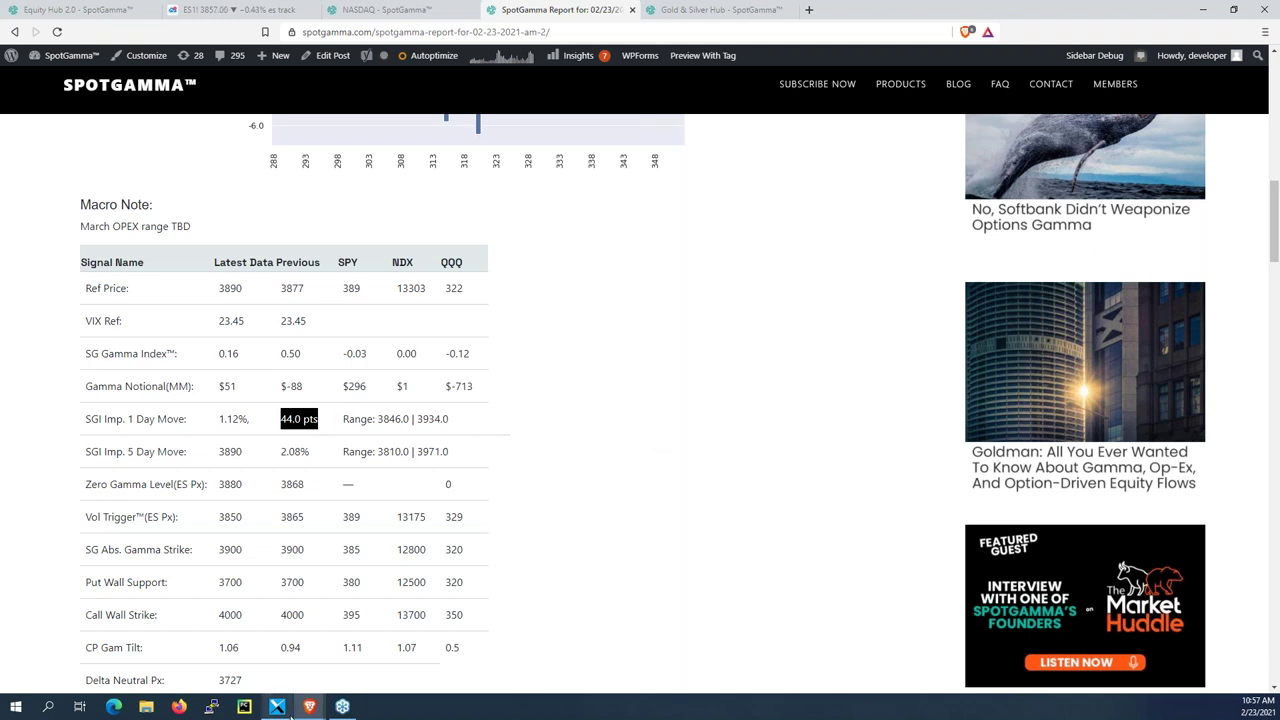
Step: Switch to Bookmap and examine the ESH1.CME heatmap close up around the current price, VolTrig and L3 3850 levels
left_click(284, 709)
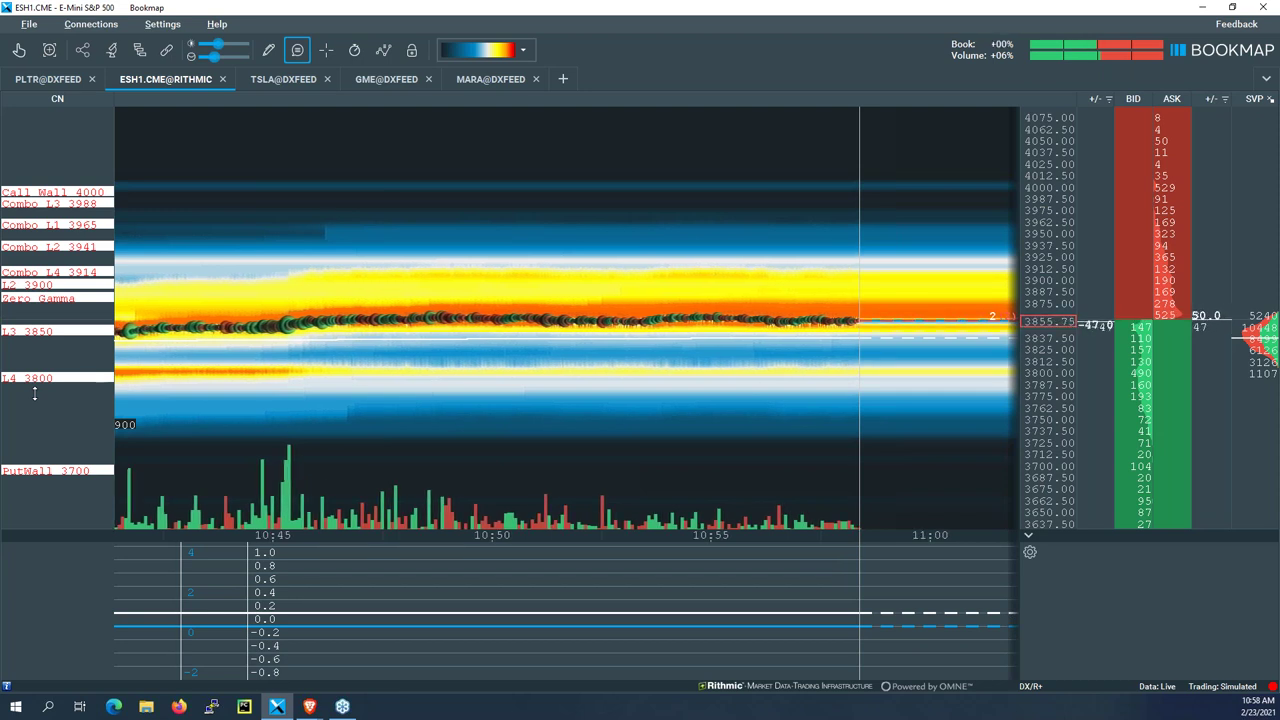
mouse_move(394, 379)
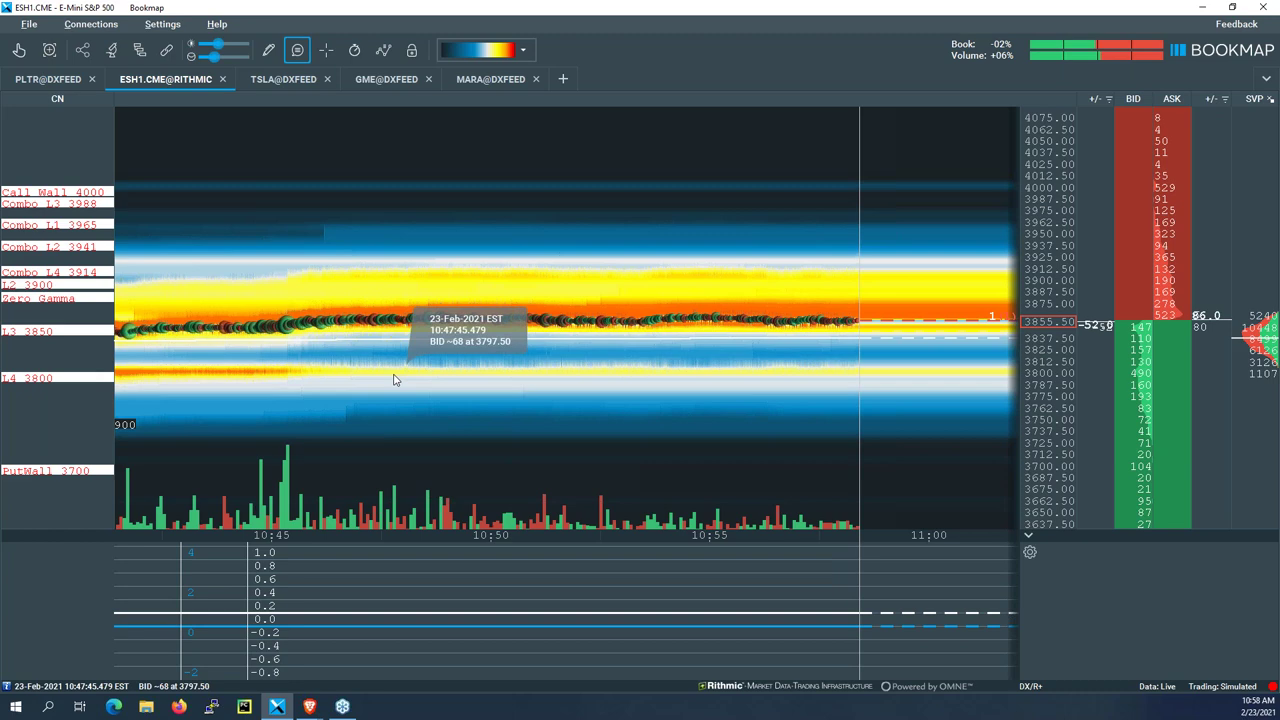
scroll(394, 379, "up", 3)
scroll(394, 379, "up", 5)
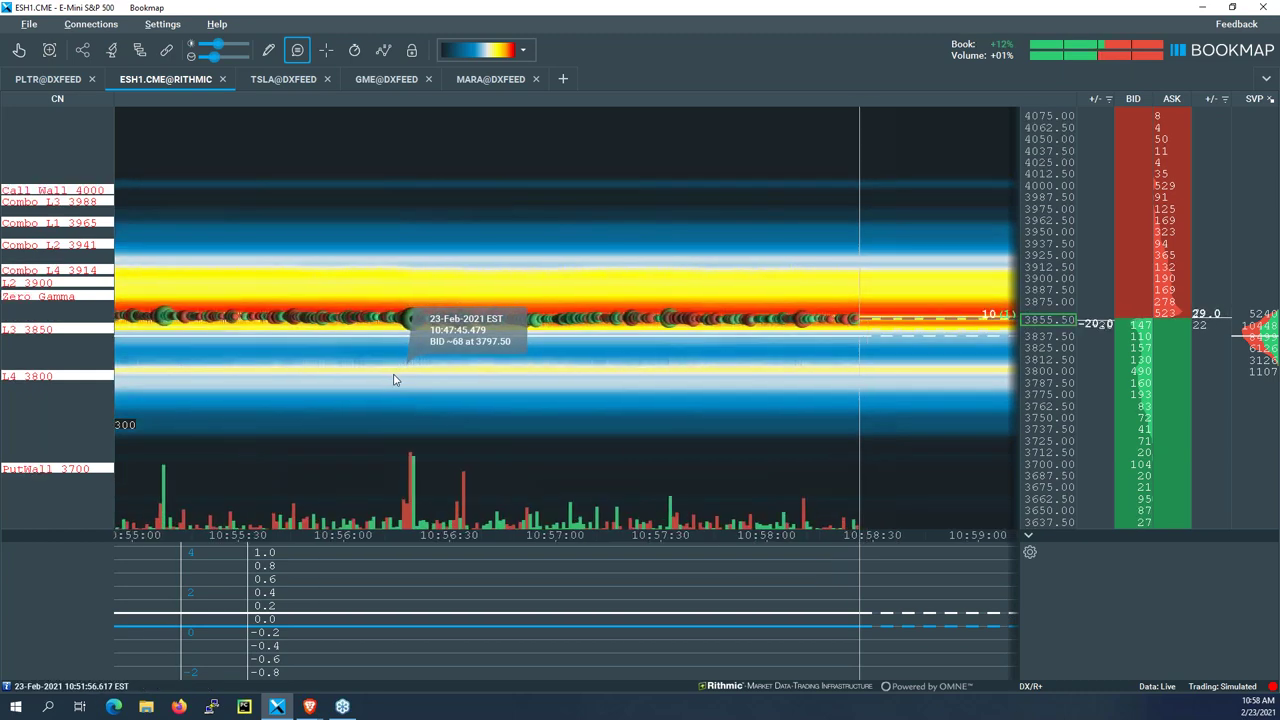
scroll(394, 379, "up", 3)
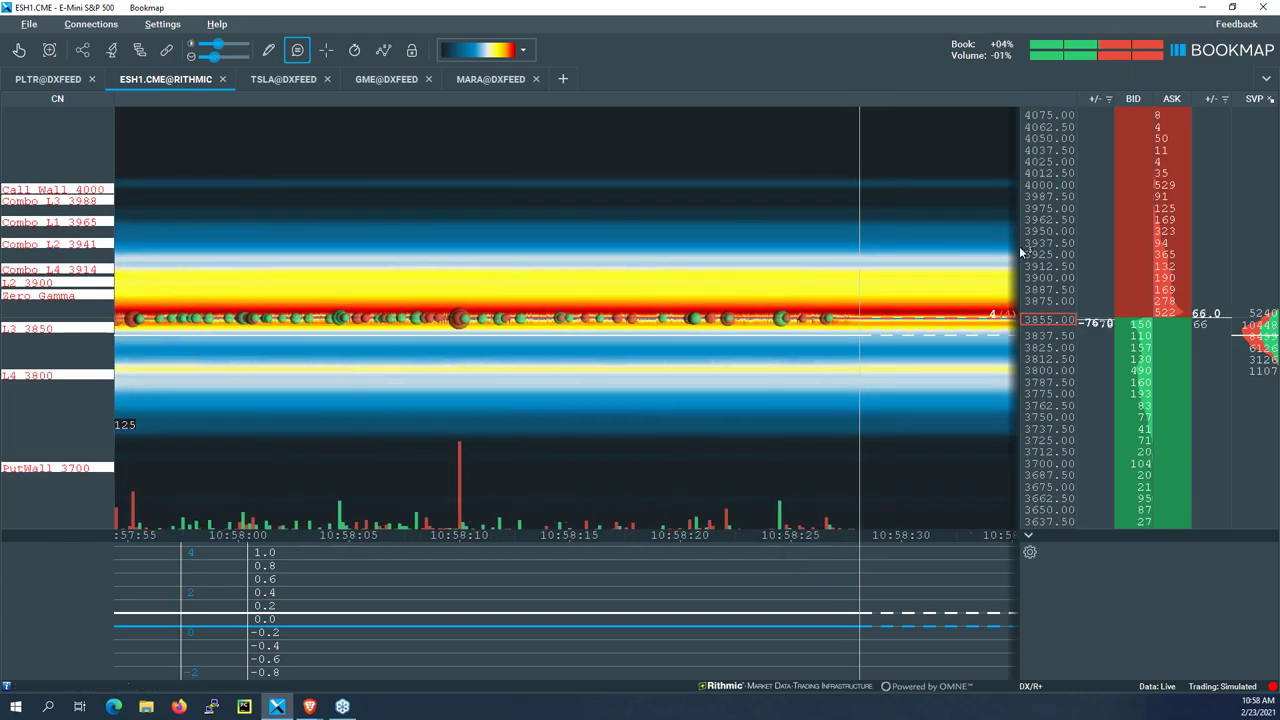
scroll(1044, 196, "up", 5)
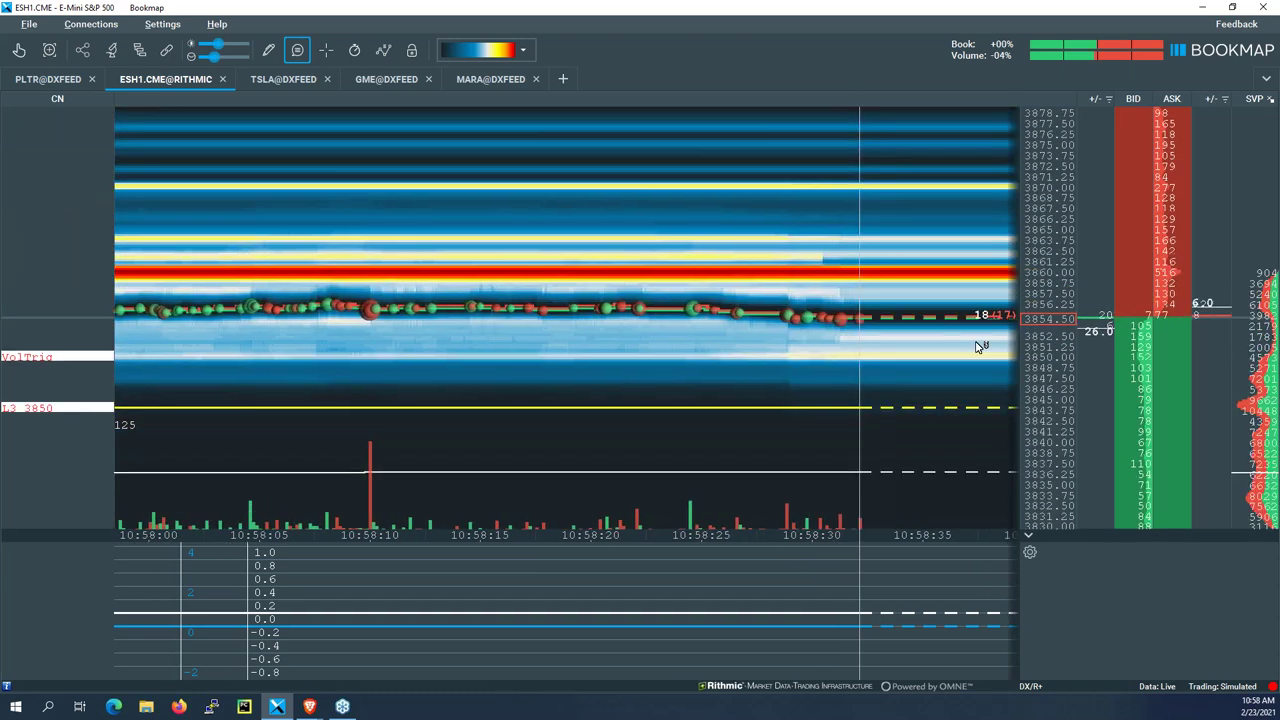
Step: Extend the ESH1.CME chart's visible time span back to about 10:53 to compare recent price action with VolTrig
scroll(870, 359, "down", 2)
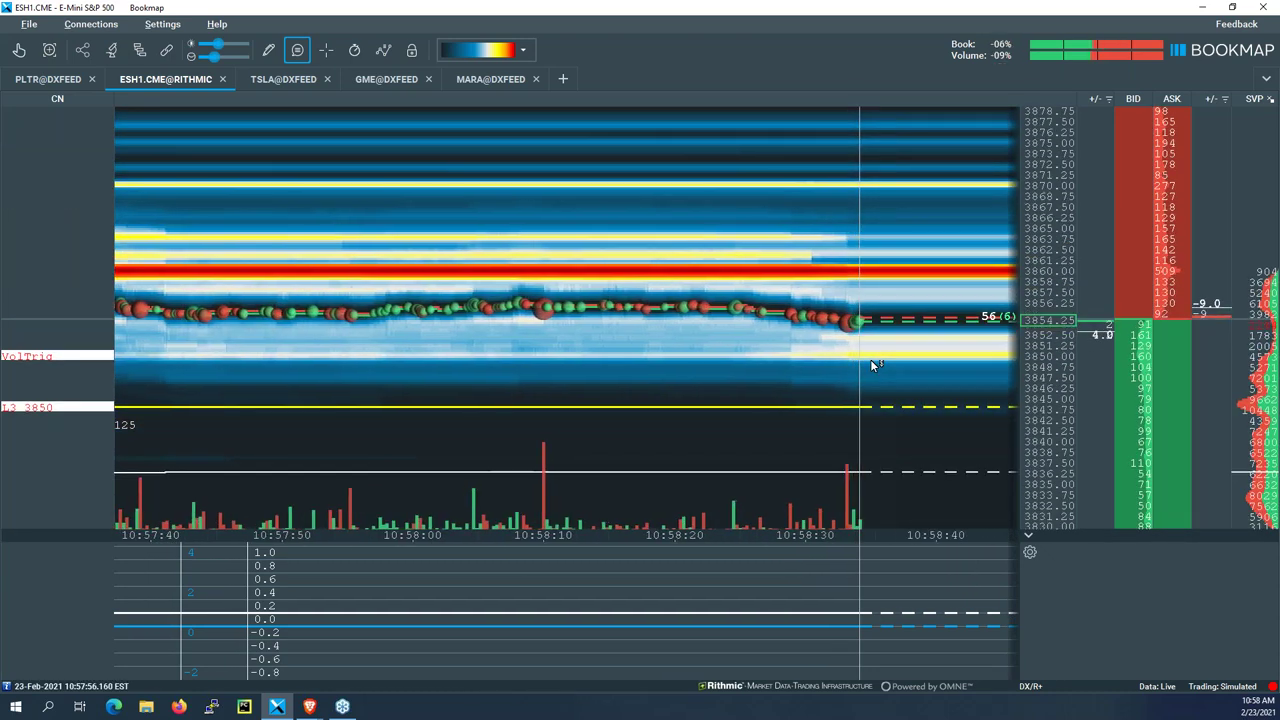
scroll(870, 359, "down", 2)
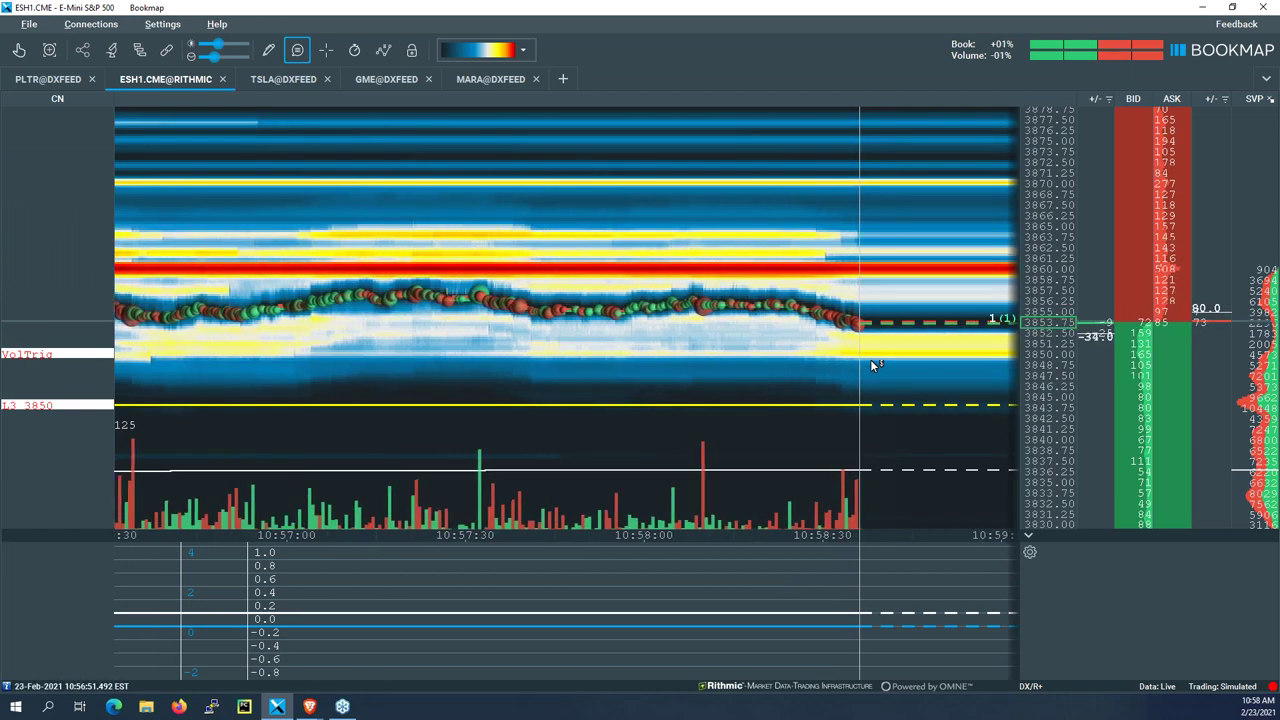
scroll(870, 361, "down", 2)
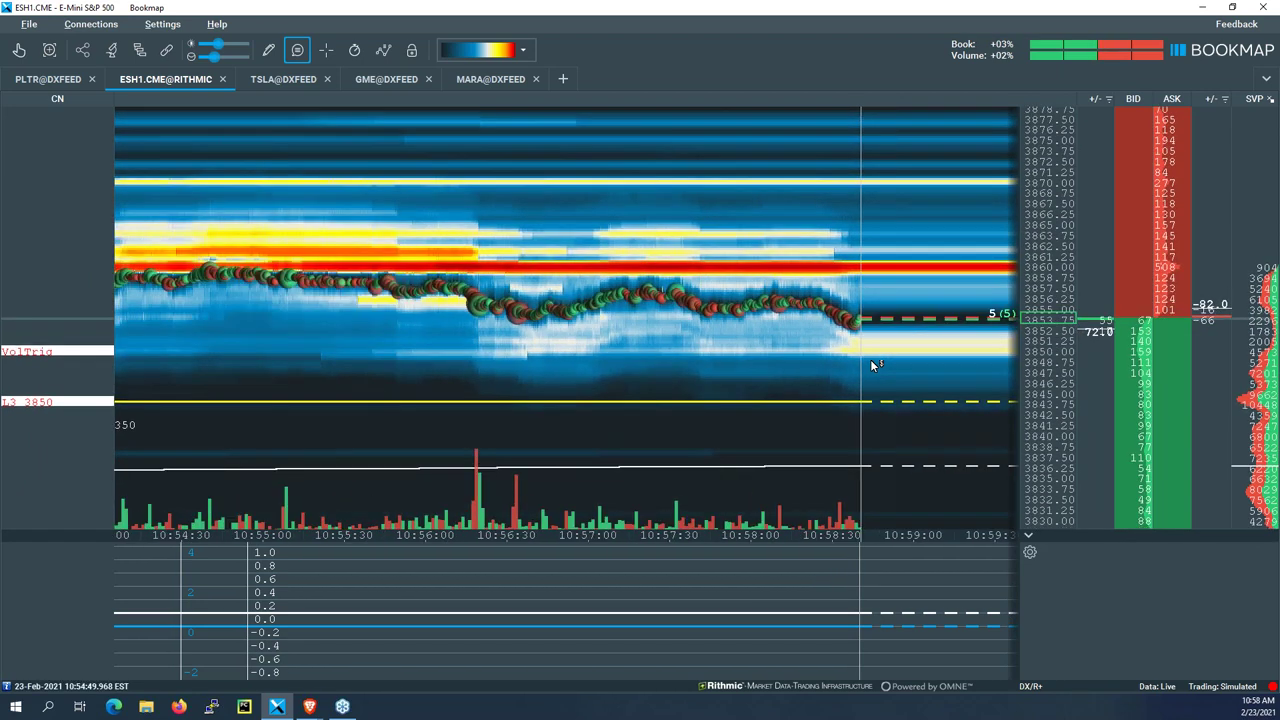
scroll(870, 364, "down", 2)
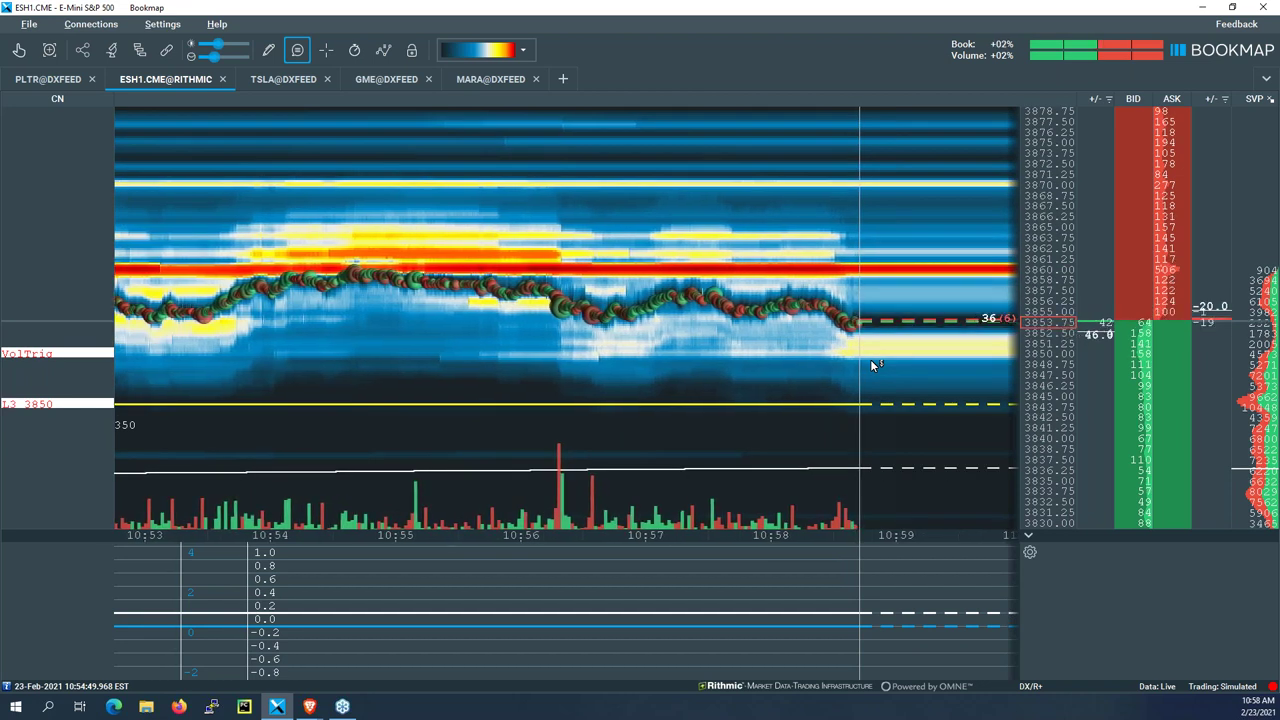